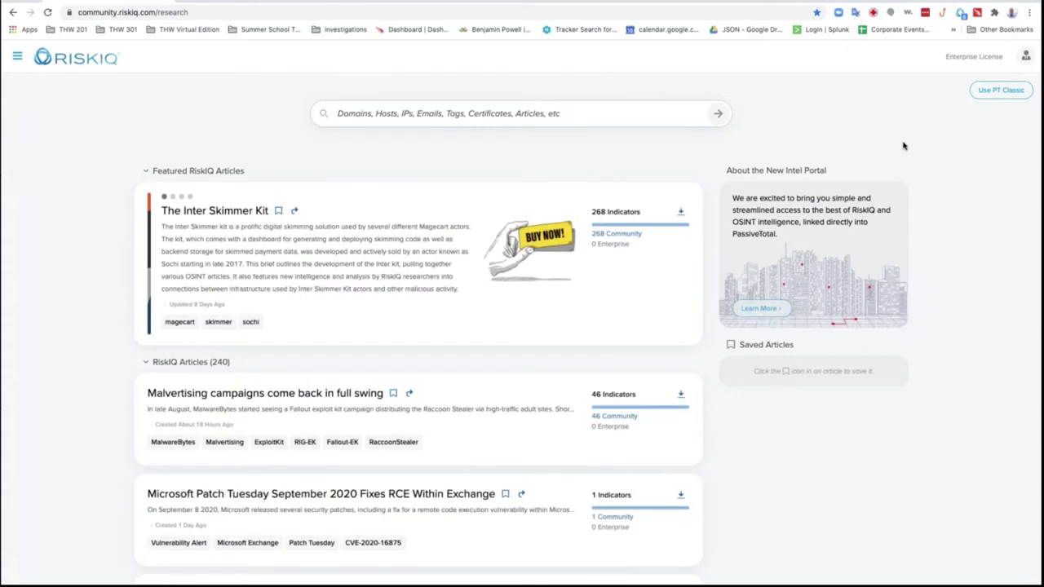
- Search the research portal for "iran"
left_click(995, 94)
left_click(997, 150)
left_click(498, 116)
type("iran")
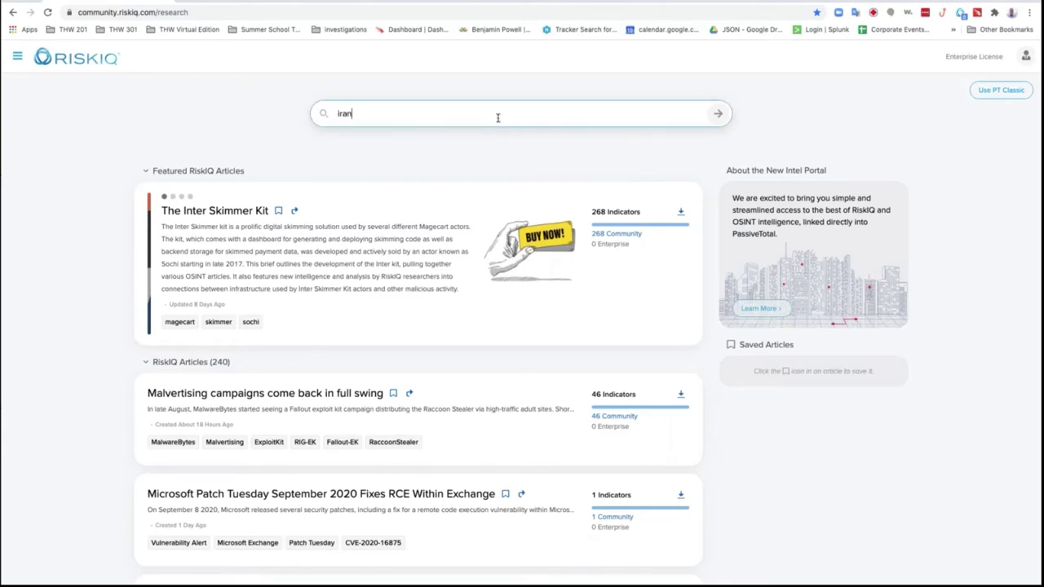
key("Return")
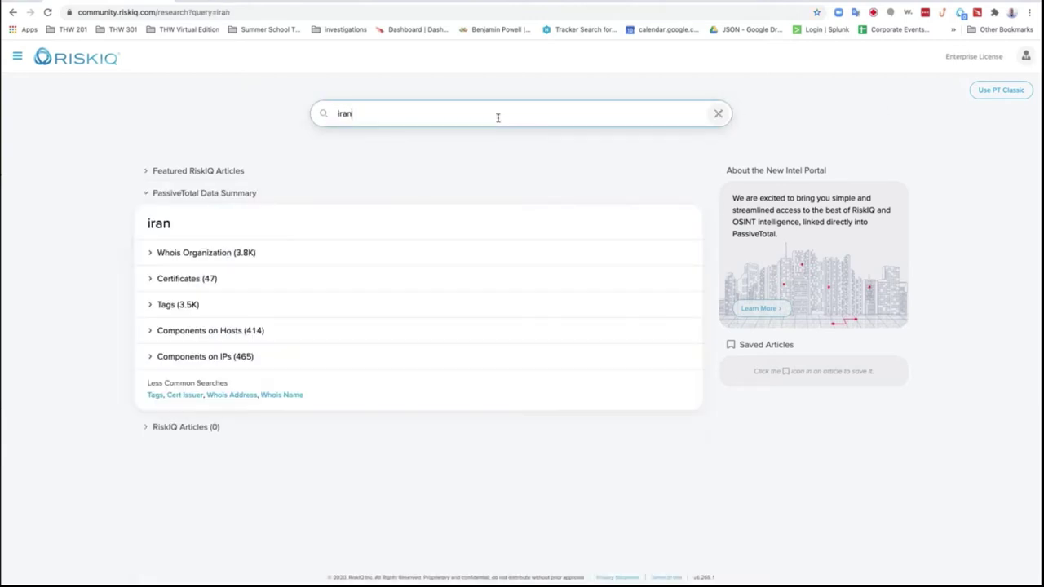
- Search the portal for "atp" and expand the Featured RiskIQ Articles section
double_click(361, 113)
type("atp")
key("Return")
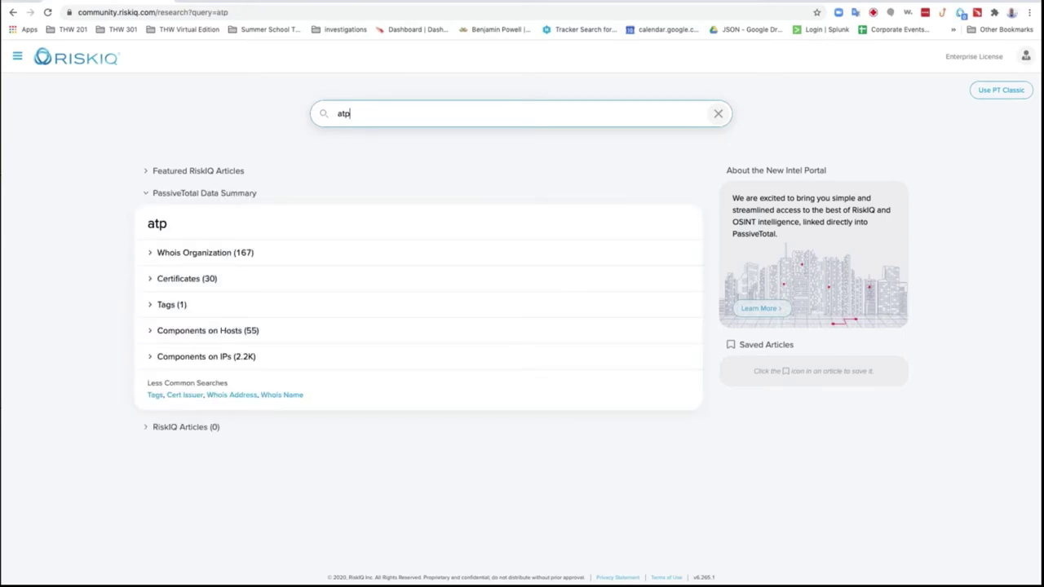
left_click(150, 172)
- Search the portal for "magecart" and review the data summary and the related RiskIQ articles
double_click(357, 113)
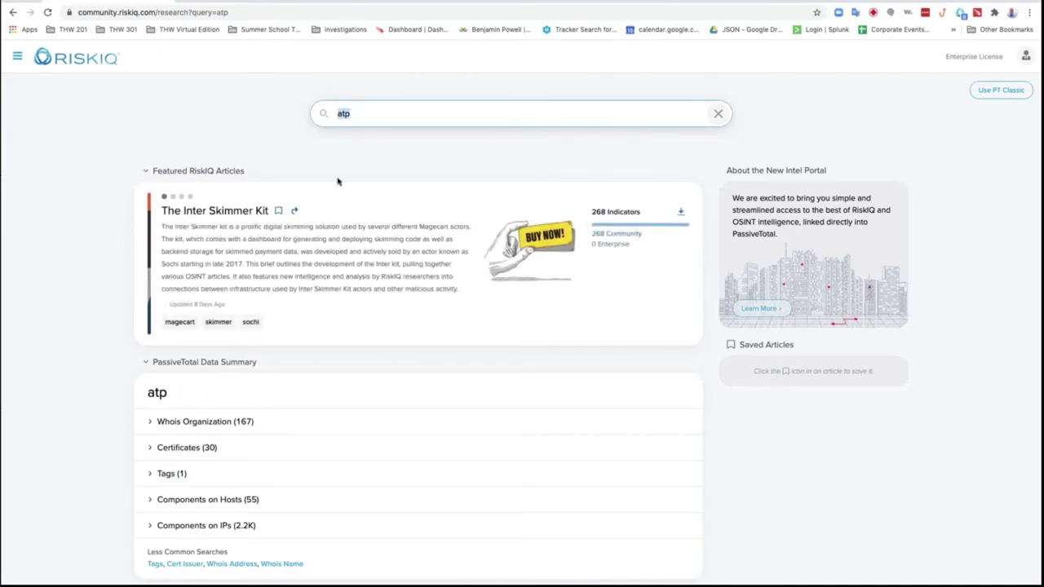
type("magecart")
key("Return")
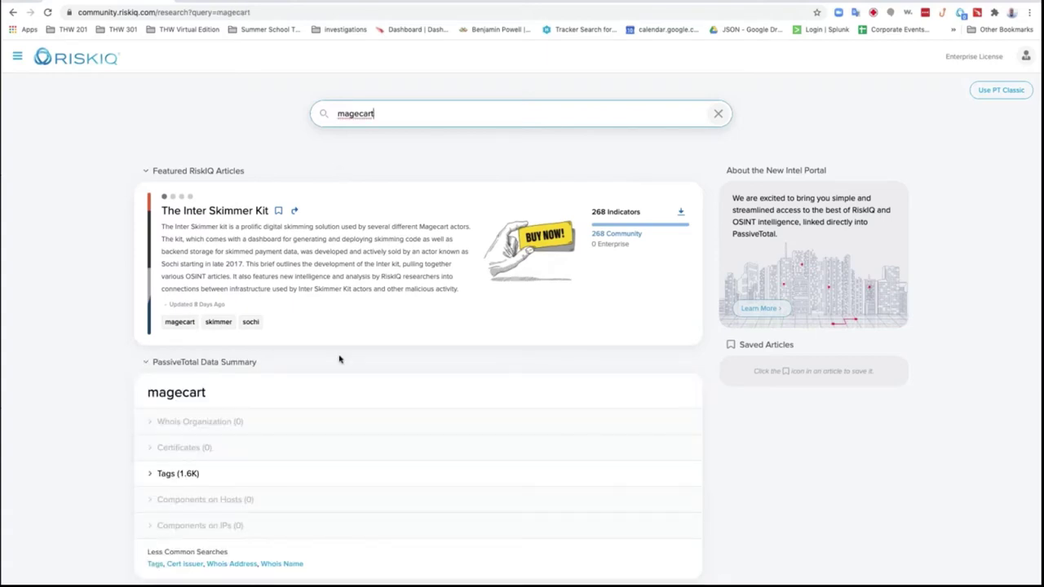
scroll(338, 356, "down", 3)
scroll(412, 457, "down", 4)
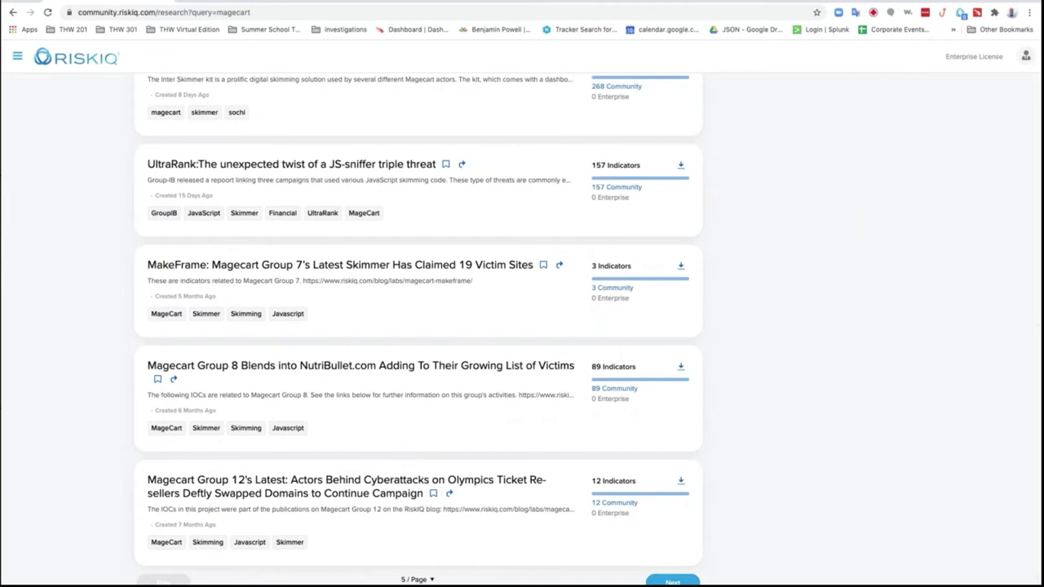
scroll(469, 297, "up", 7)
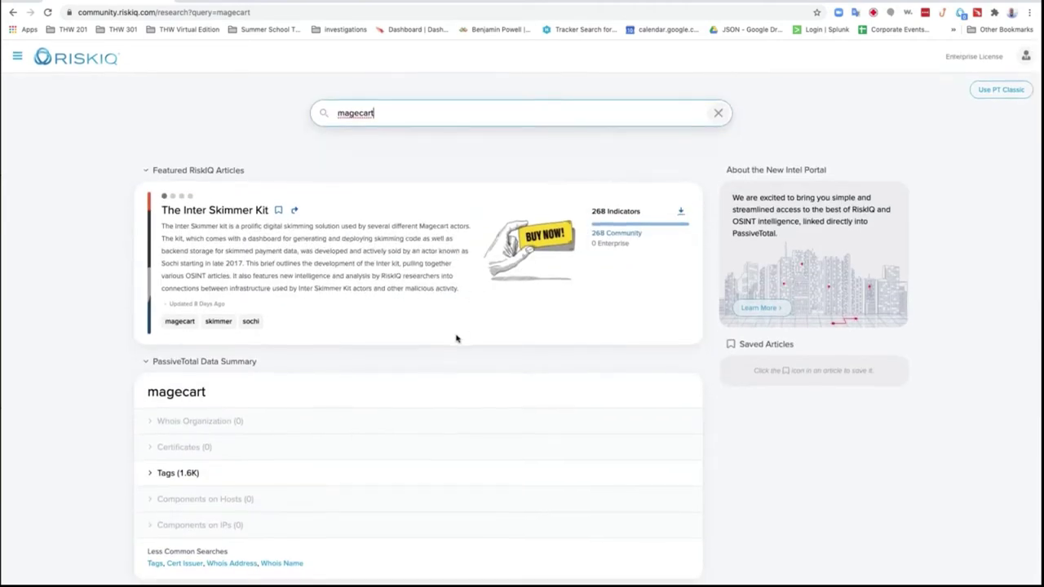
scroll(455, 339, "down", 1)
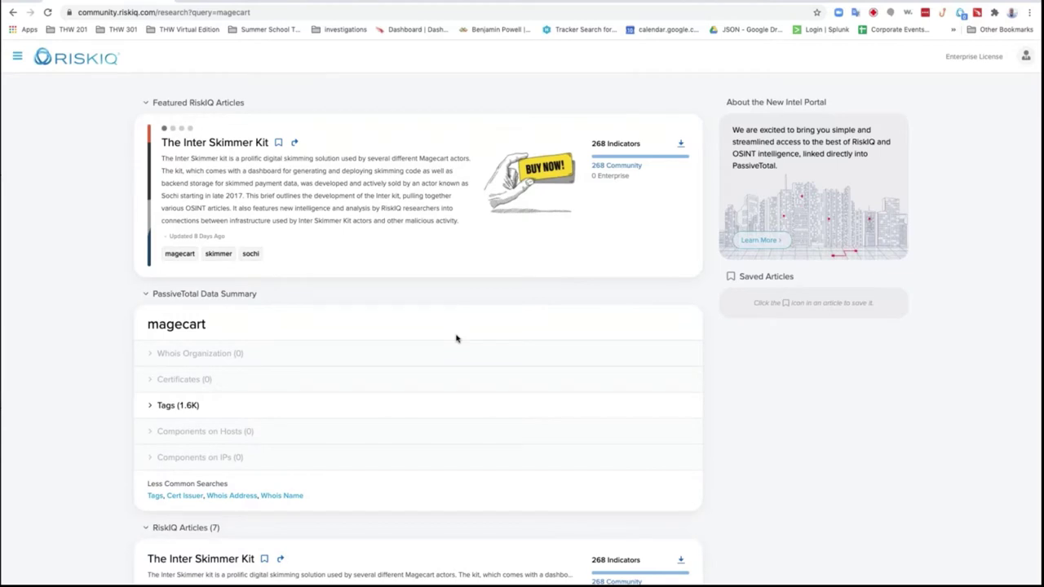
scroll(456, 338, "up", 1)
- Switch to the classic PT interface and go to the Sources section of the account settings
left_click(399, 121)
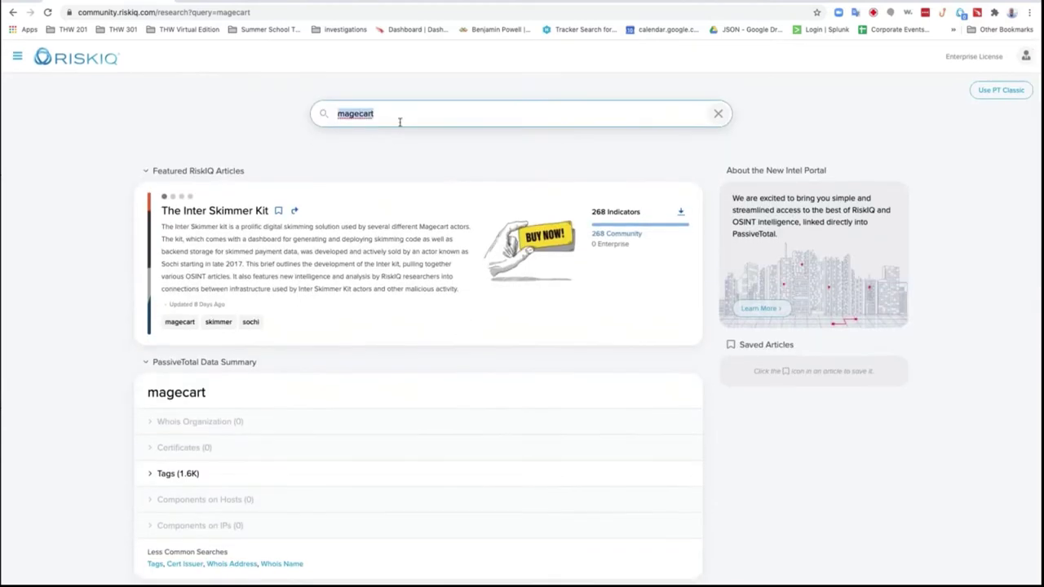
left_click(1019, 90)
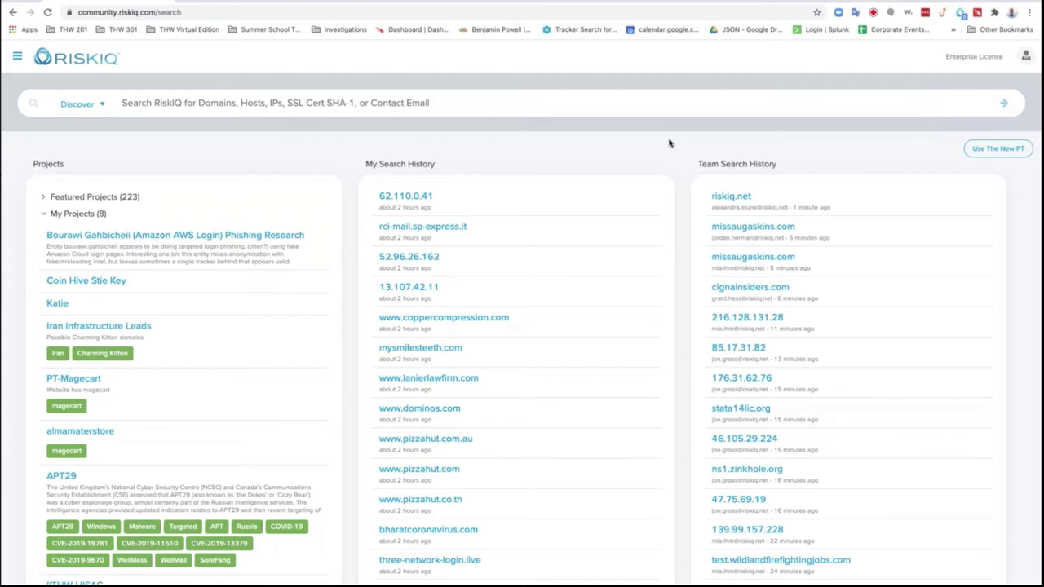
left_click(1025, 60)
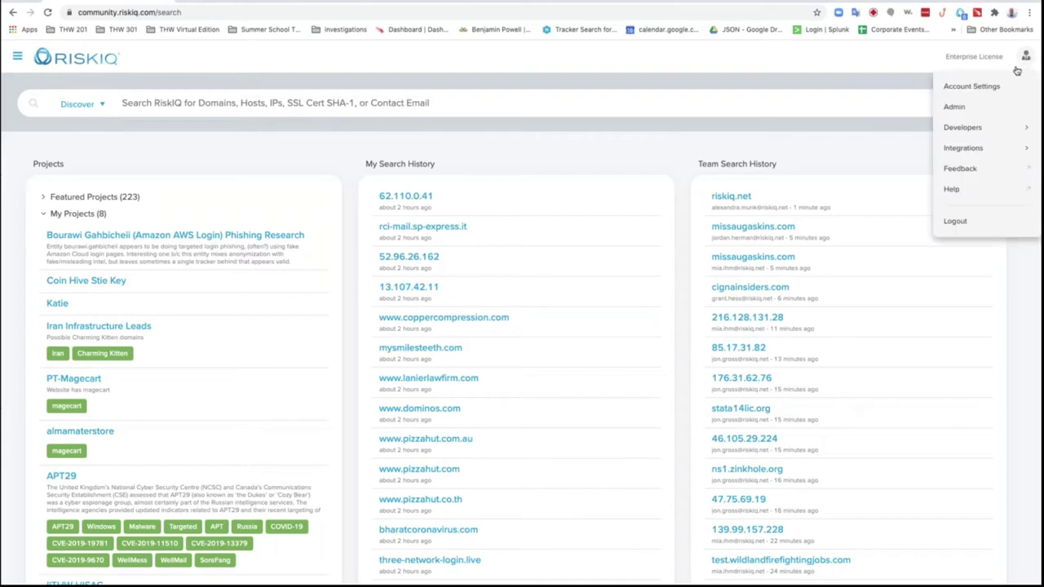
left_click(972, 86)
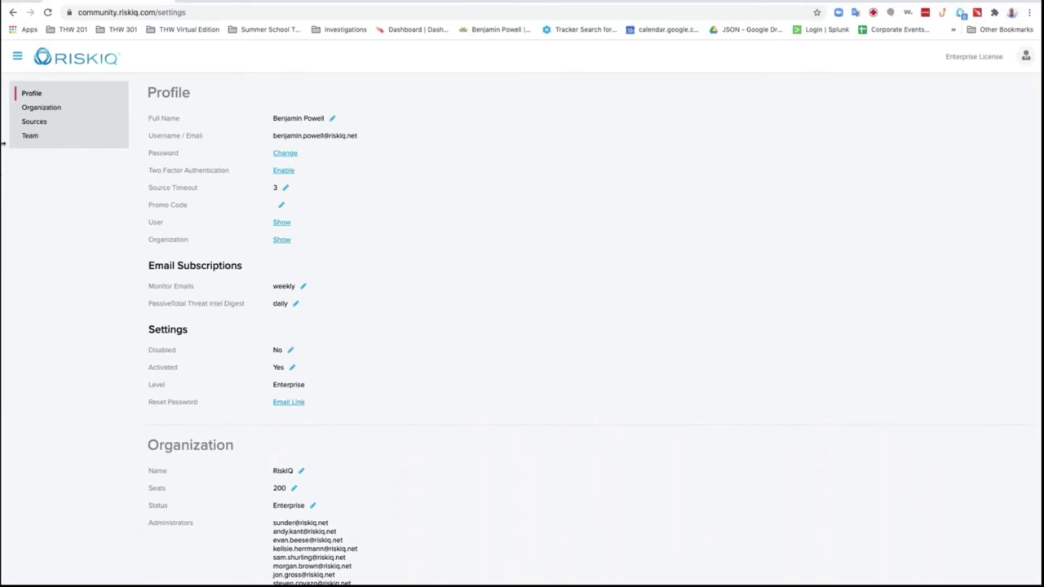
left_click(34, 121)
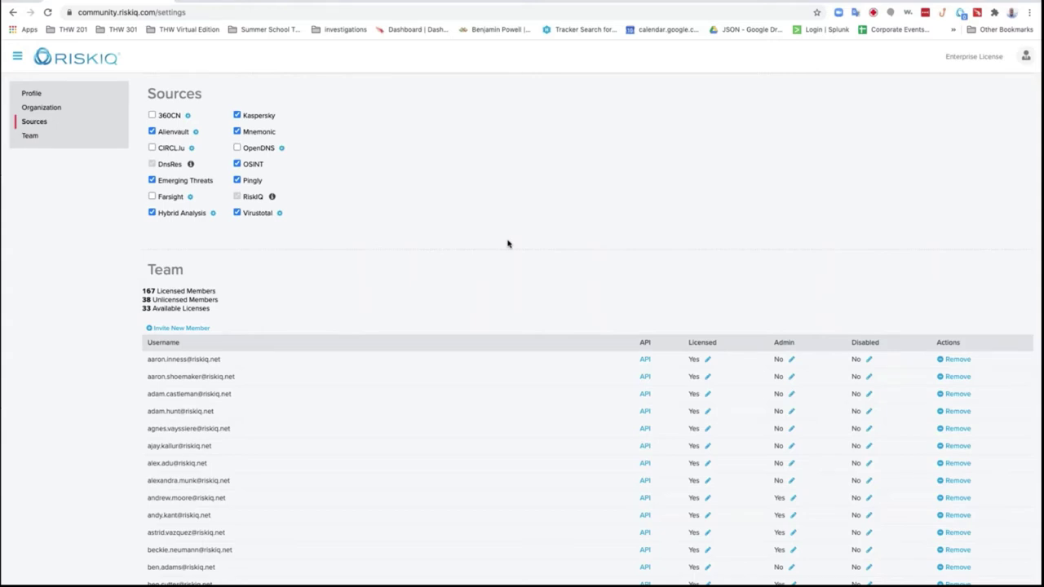
- View the Farsight source's API key configuration, cancel it and return to the search home page
left_click(191, 198)
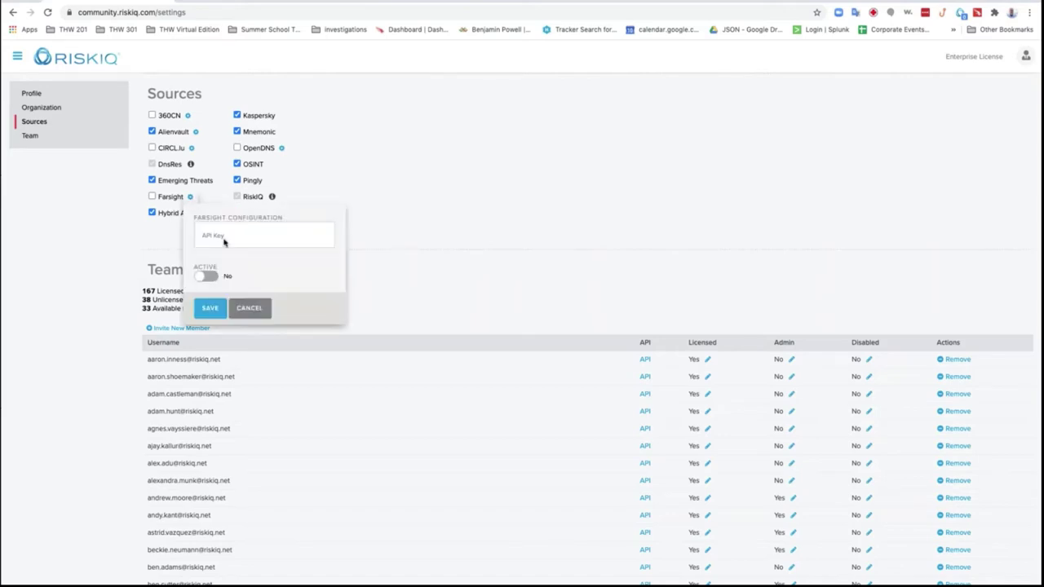
left_click(251, 310)
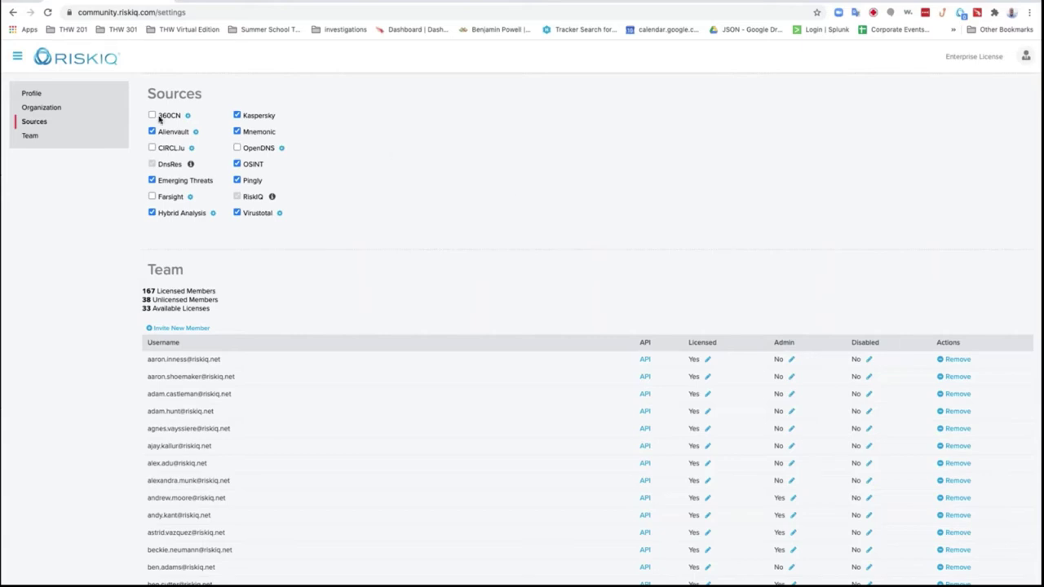
left_click(79, 64)
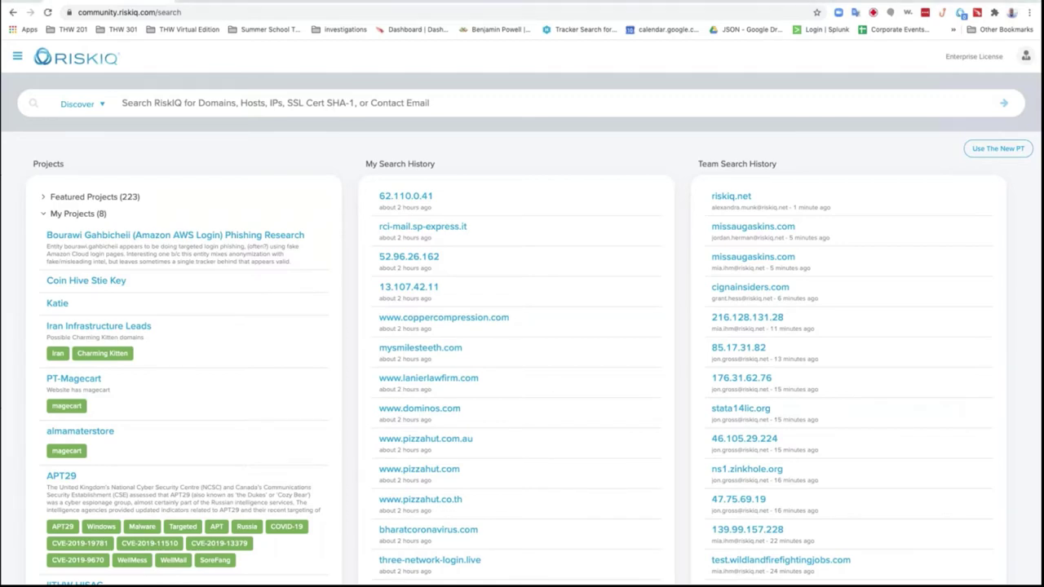
left_click(188, 0)
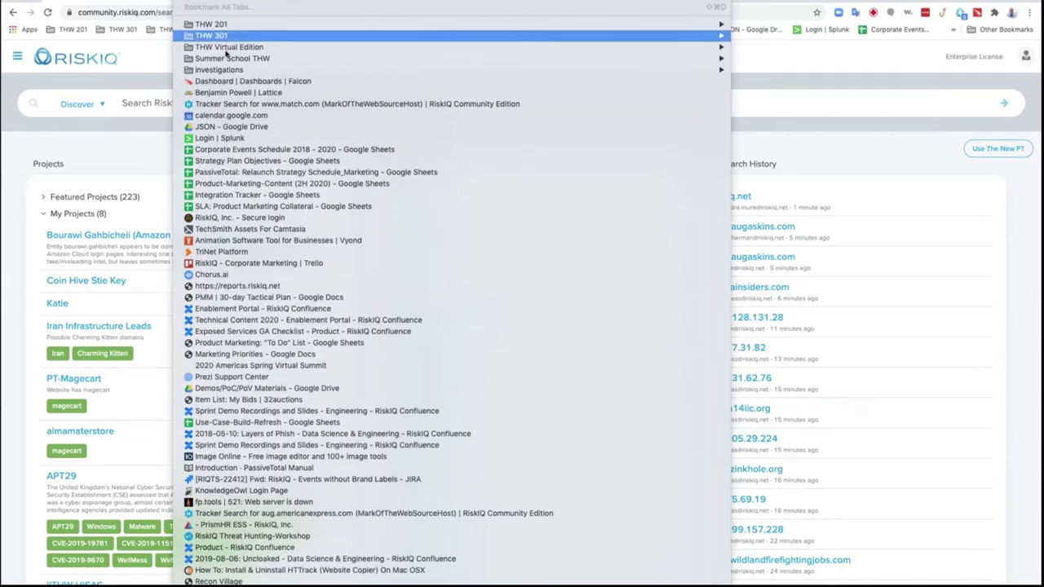
mouse_move(654, 58)
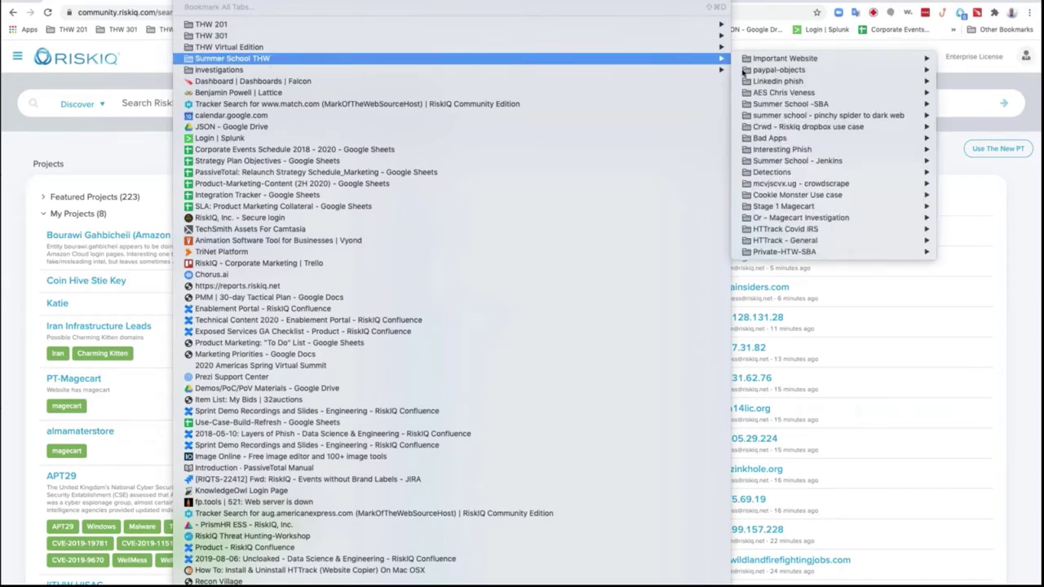
mouse_move(761, 85)
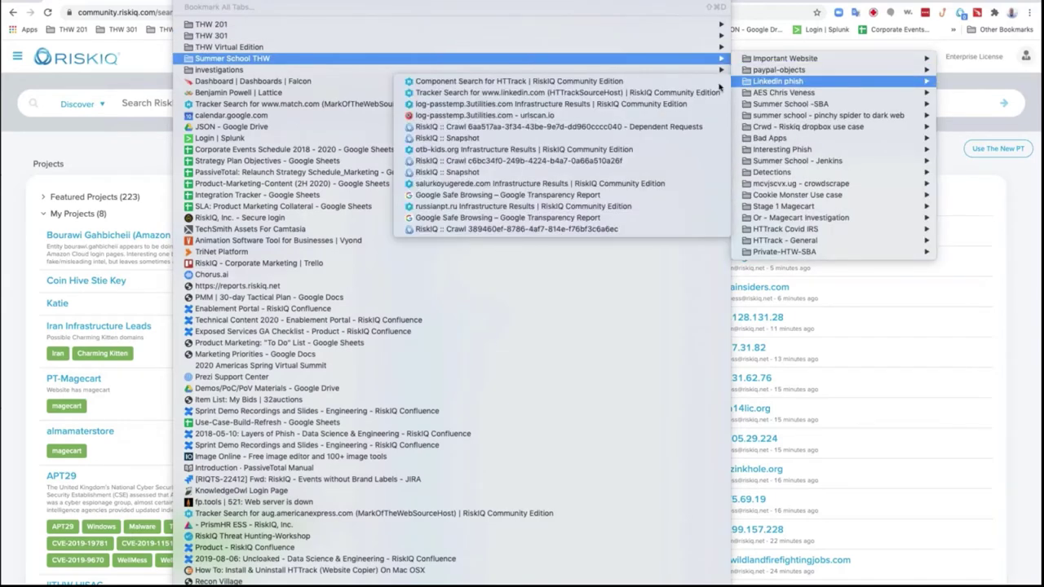
key("Escape")
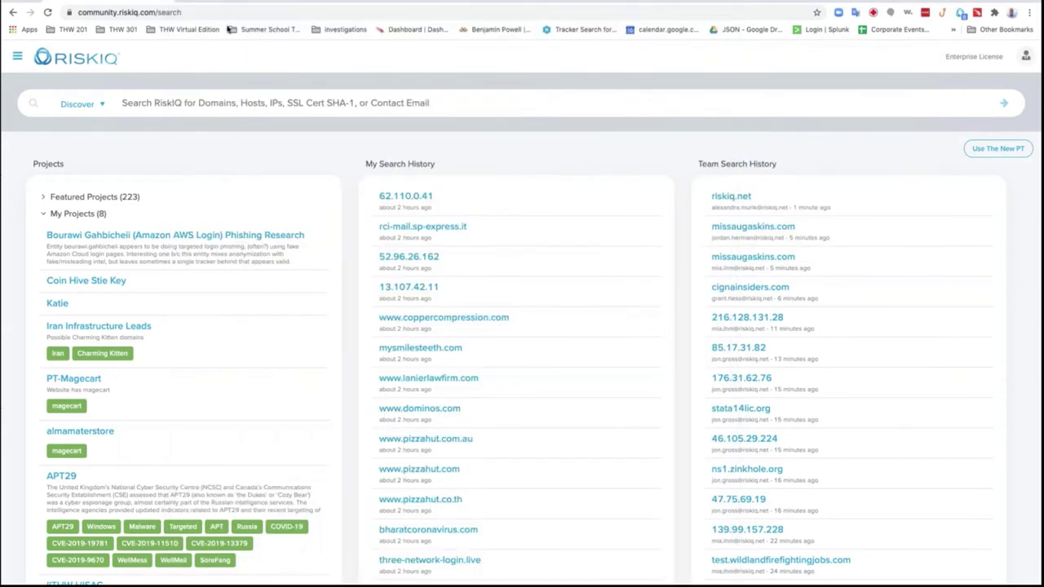
- Open all bookmarks from the Linkedin phish folder in Summer School THW in a new window
left_click(272, 30)
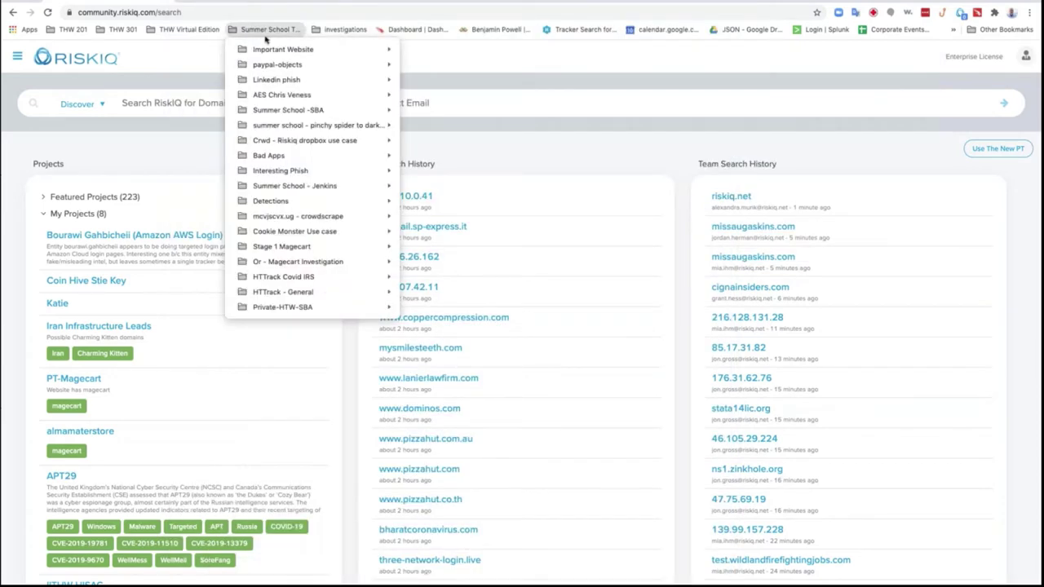
right_click(315, 81)
left_click(343, 106)
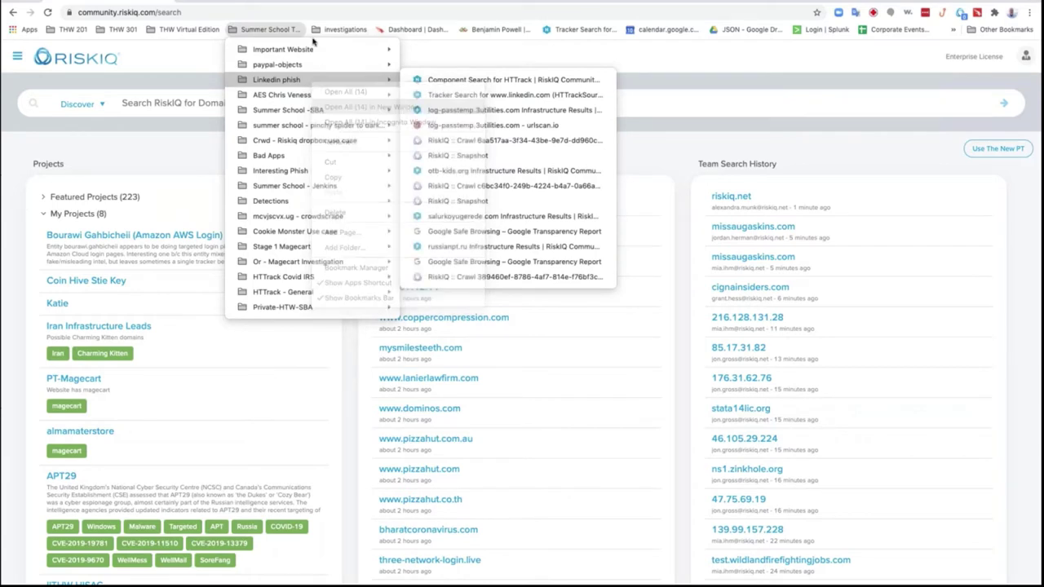
left_click(137, 1)
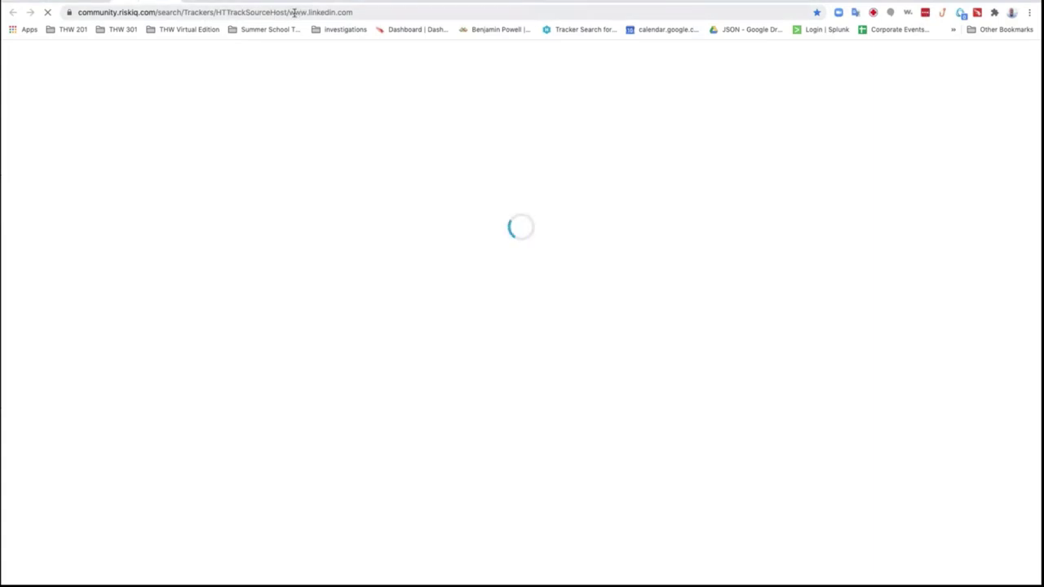
left_click(294, 13)
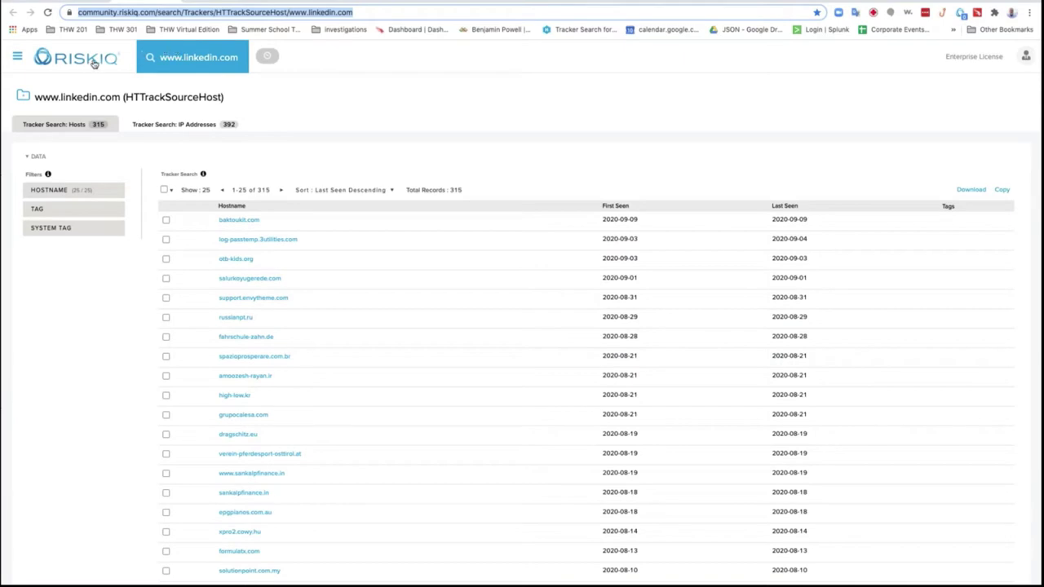
type("community.riskiq.com/search/components/Content/HTTrack/3.x")
key("Return")
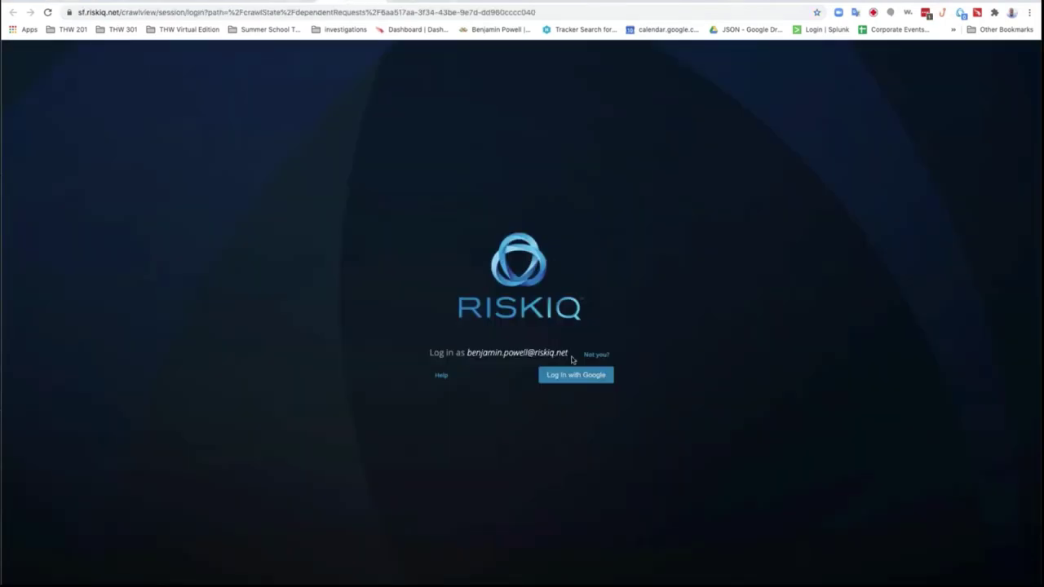
left_click(575, 374)
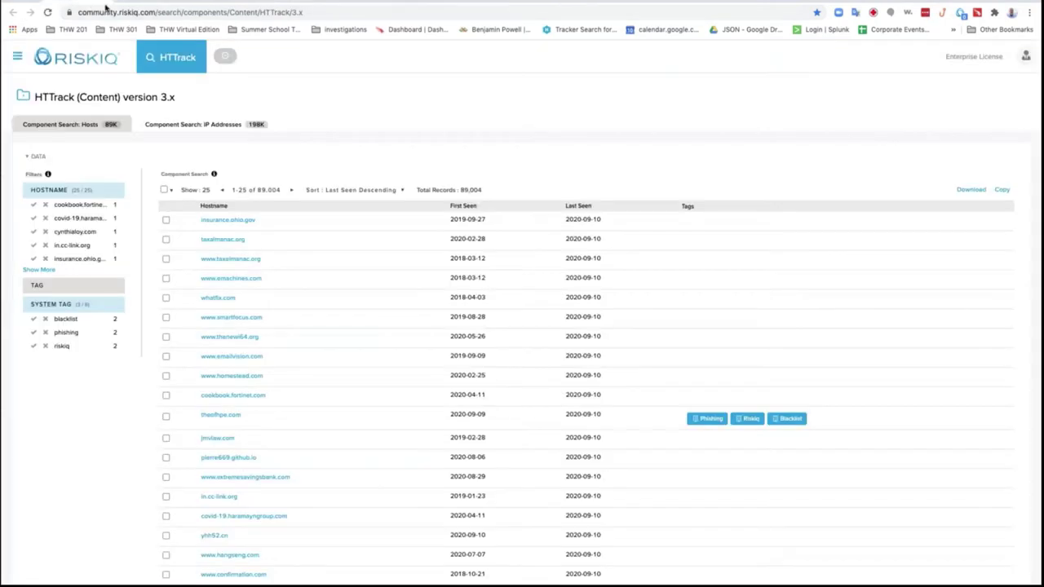
- Examine the URL of the component search for HTTrack (Content) version 3.x
left_click(277, 12)
left_click(324, 12)
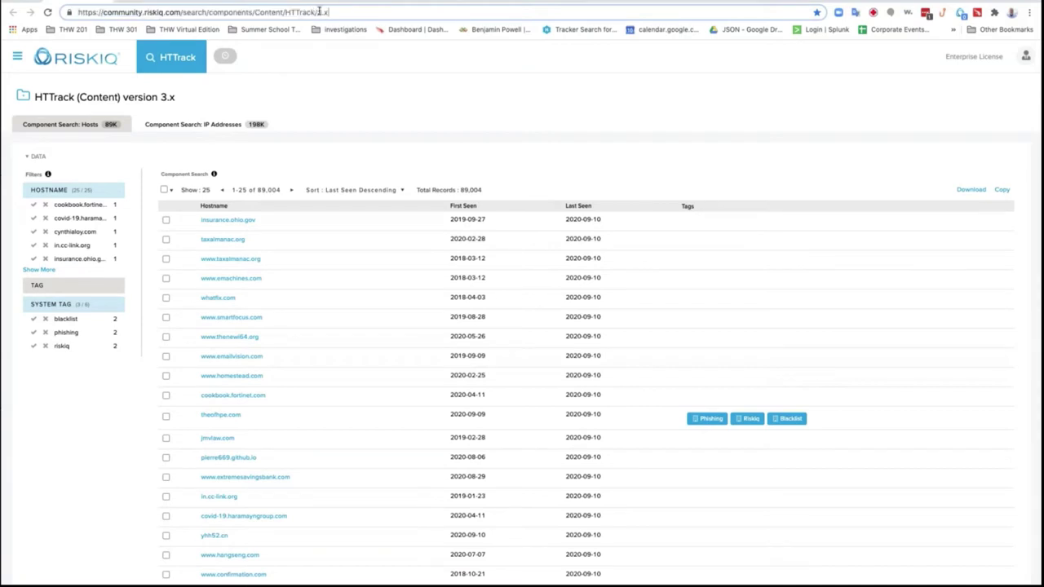
left_click_drag(336, 12, 72, 14)
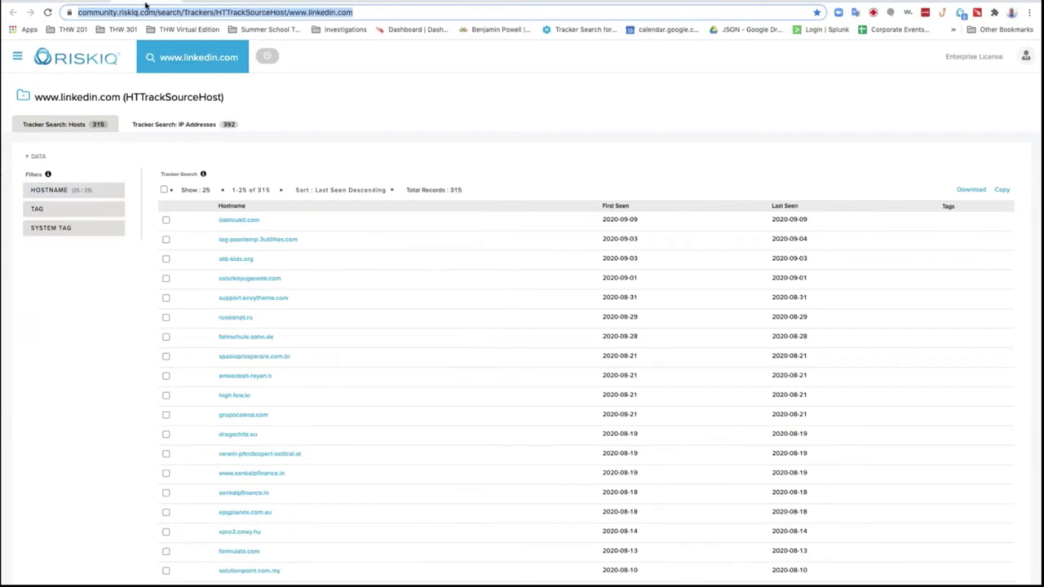
- Open the RiskIQ Community search page in a new browser tab
right_click(80, 2)
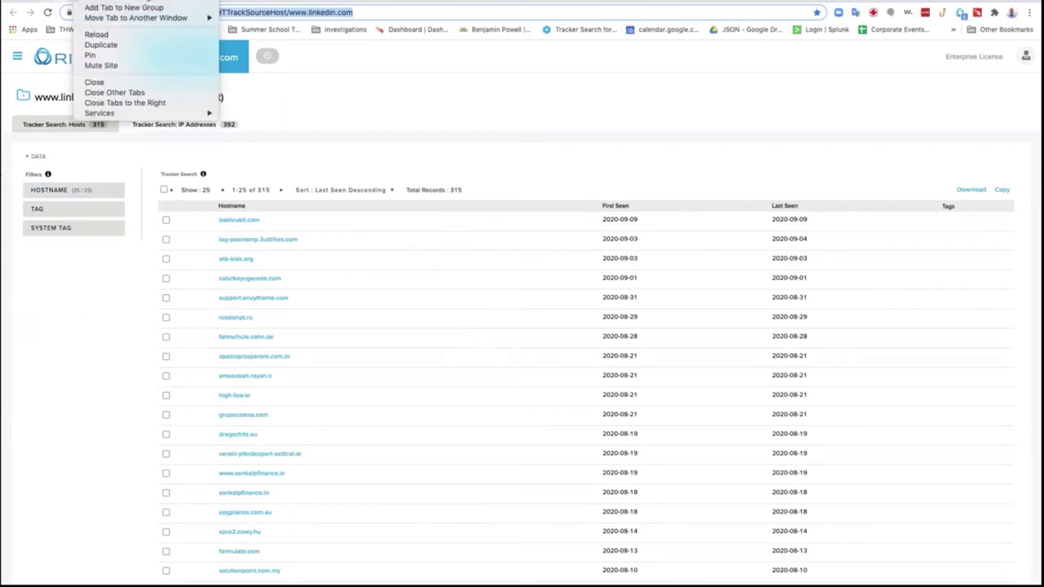
left_click(90, 3)
left_click(136, 16)
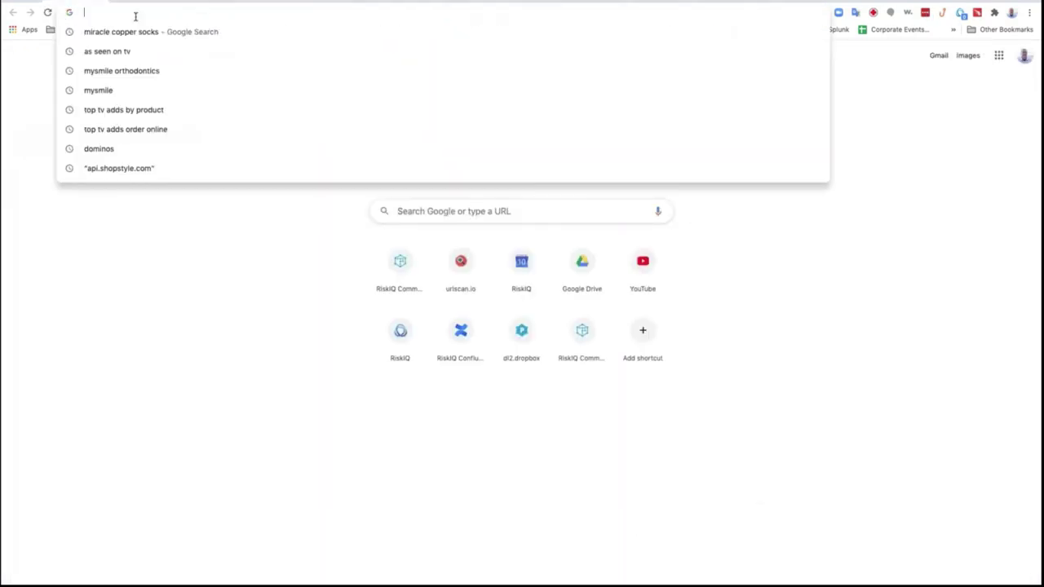
type("c")
key("Return")
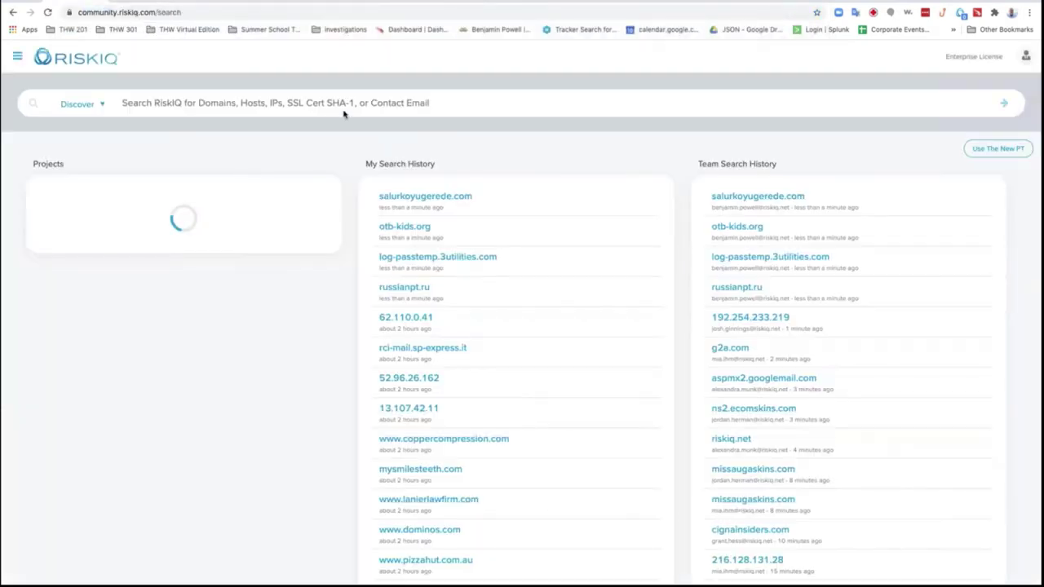
type("www.l")
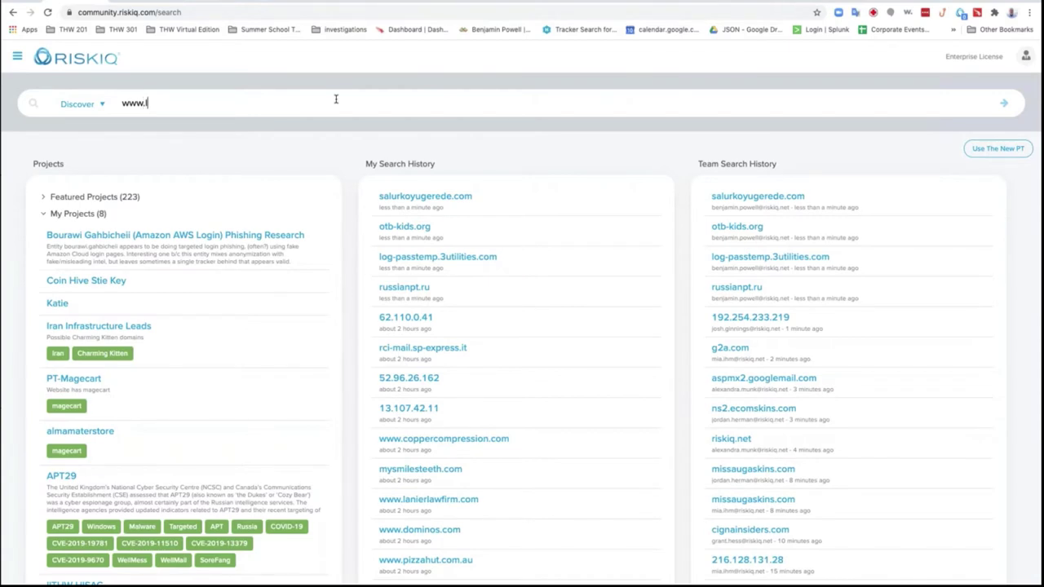
type("inkedin.com")
key("Return")
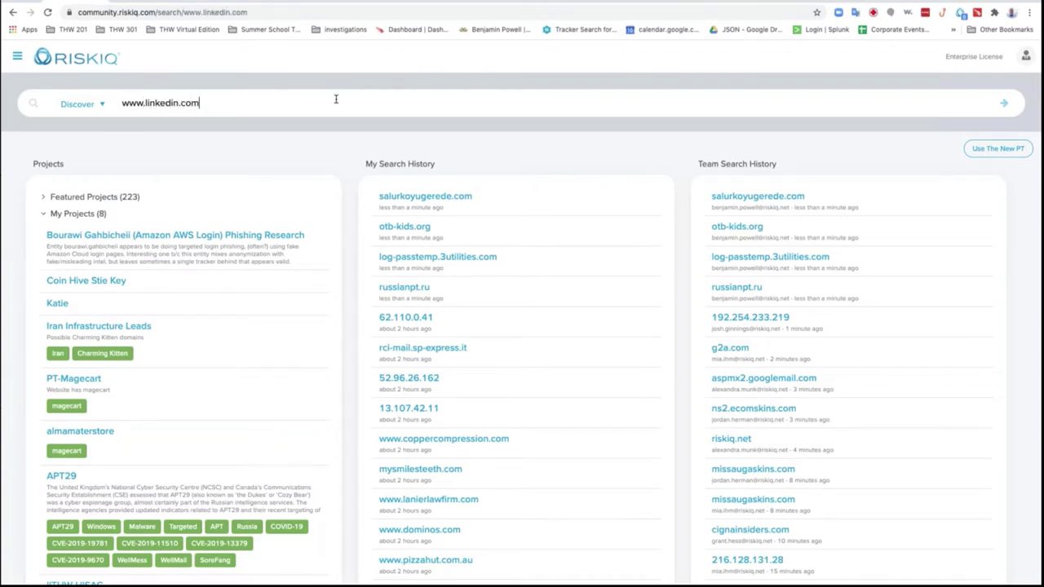
left_click(164, 12)
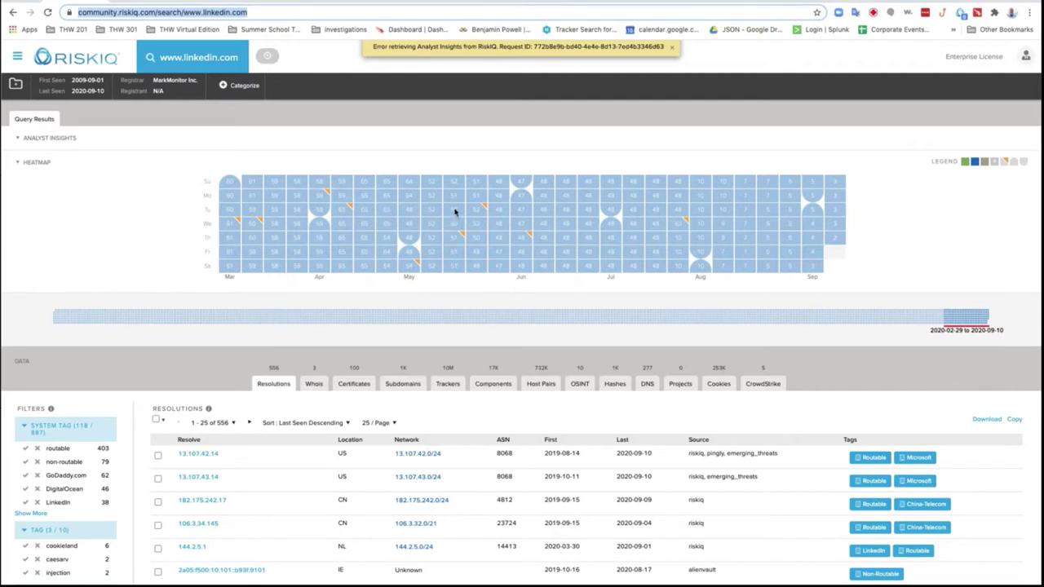
mouse_move(455, 214)
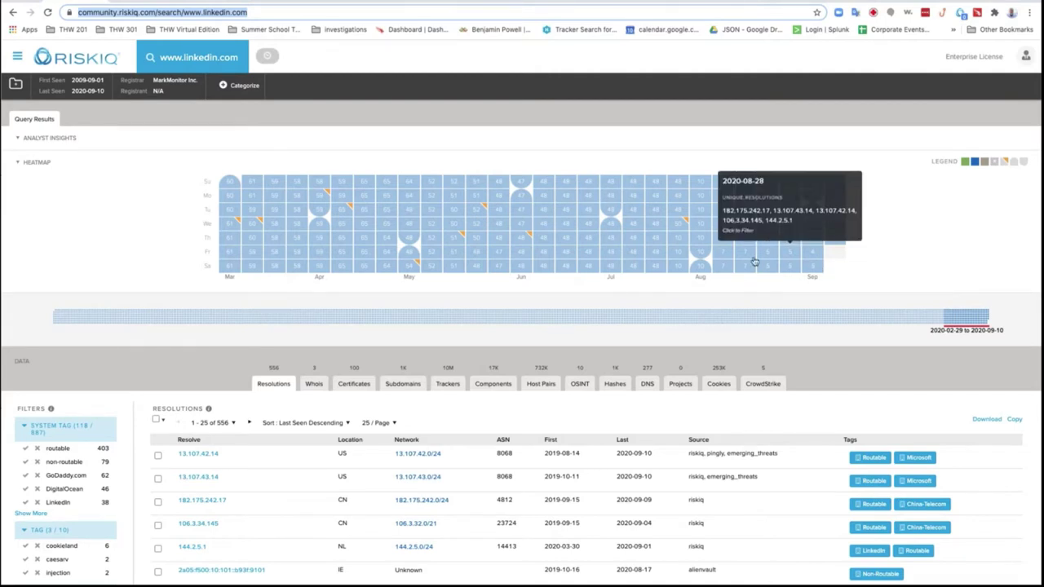
left_click(698, 269)
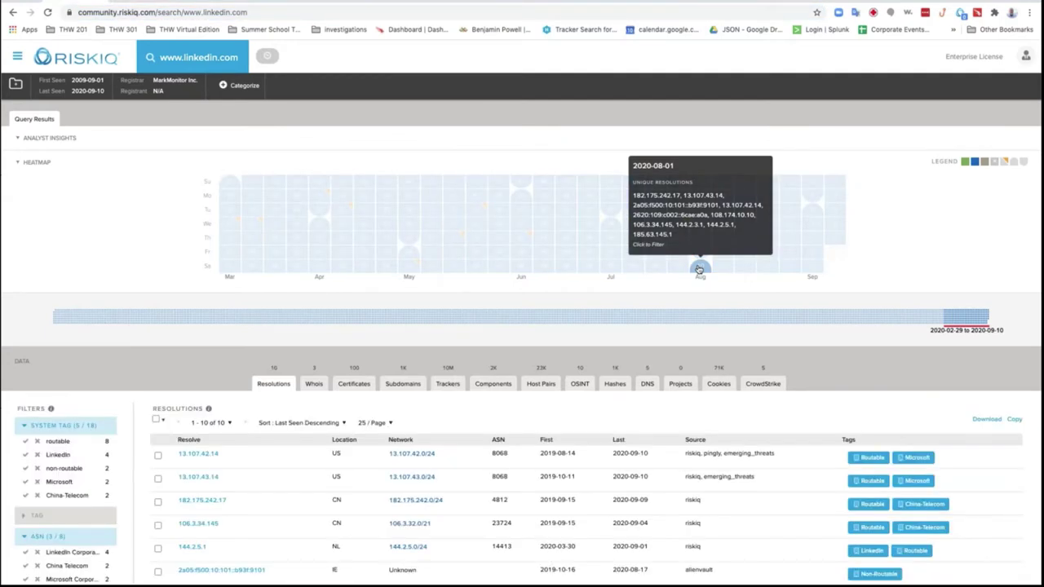
mouse_move(843, 242)
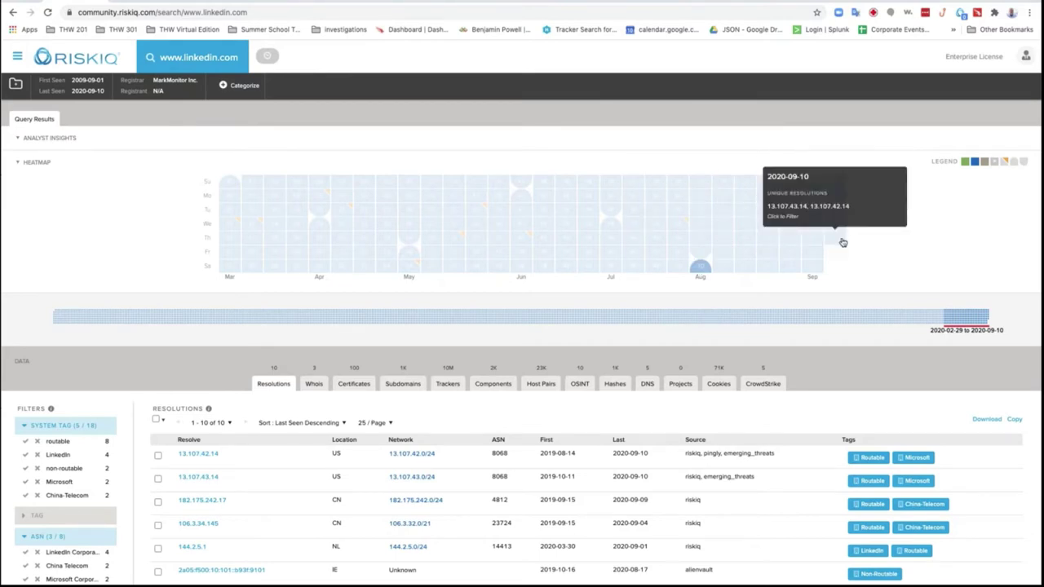
left_click(843, 242)
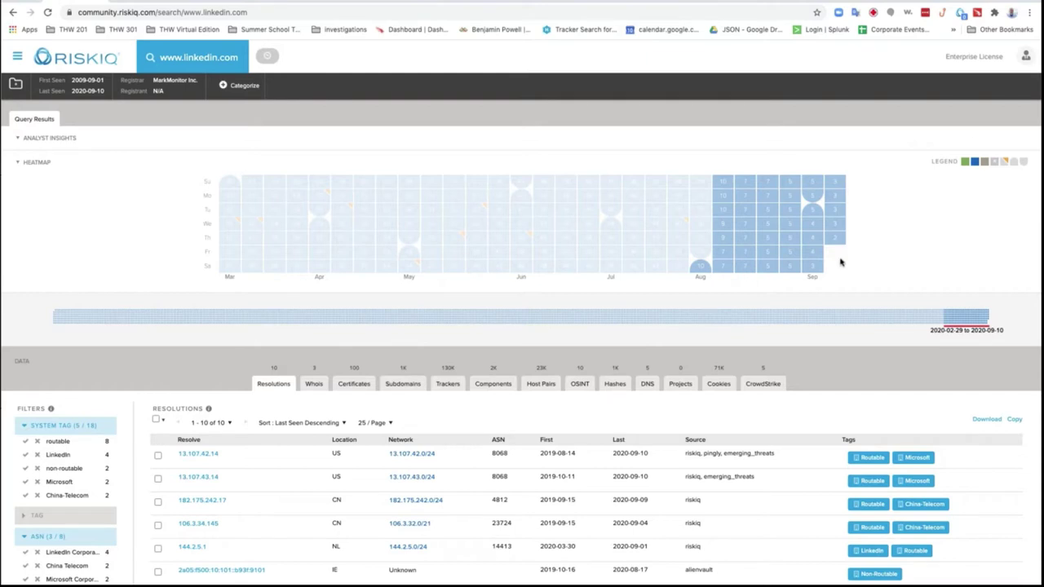
- View the heatmap for 2009-09-20 to 2010-03-27 and return it to the most recent period, 2020-03-07 to 2020-09-10
left_click(71, 318)
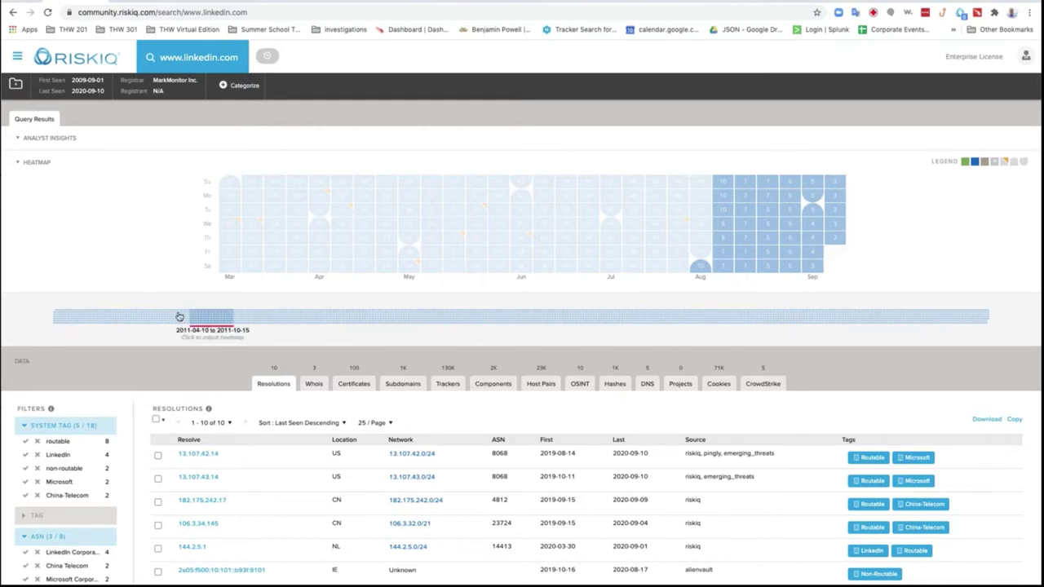
left_click(80, 321)
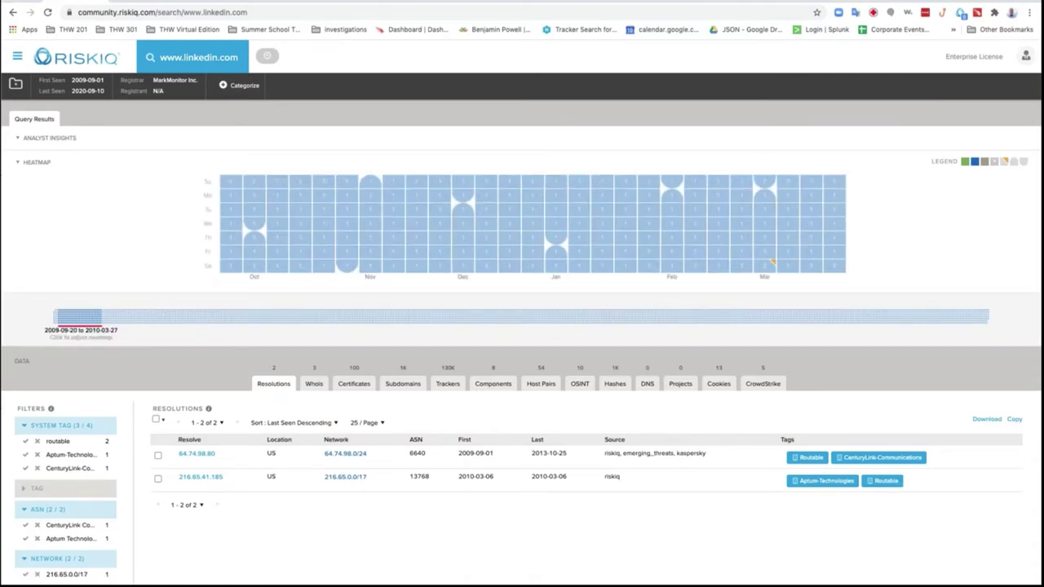
left_click(970, 319)
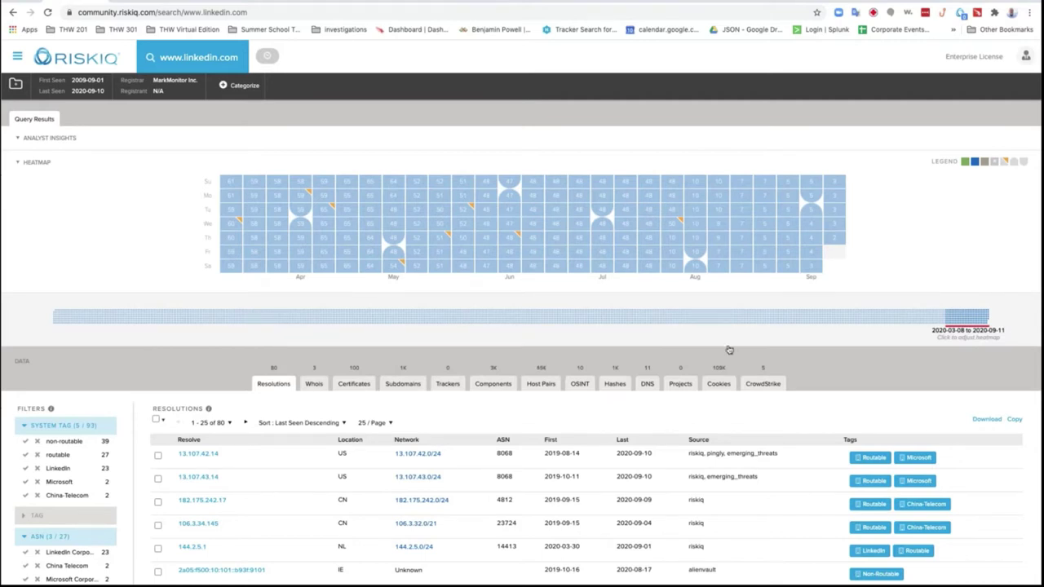
- Try the resolution system tag filters by including only routable addresses and by excluding non-routable ones, clearing each filter again
scroll(78, 403, "down", 3)
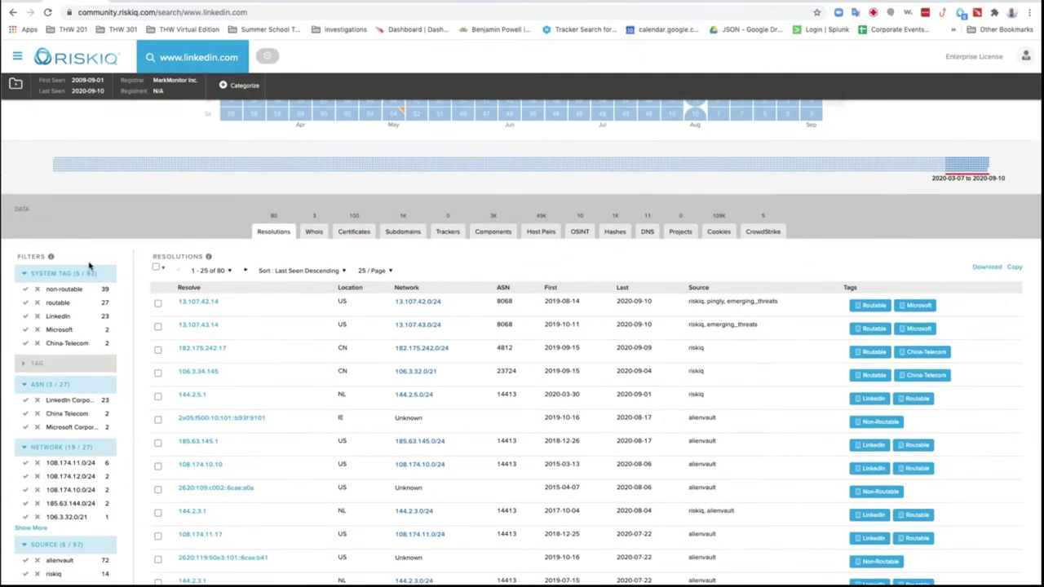
scroll(90, 266, "down", 1)
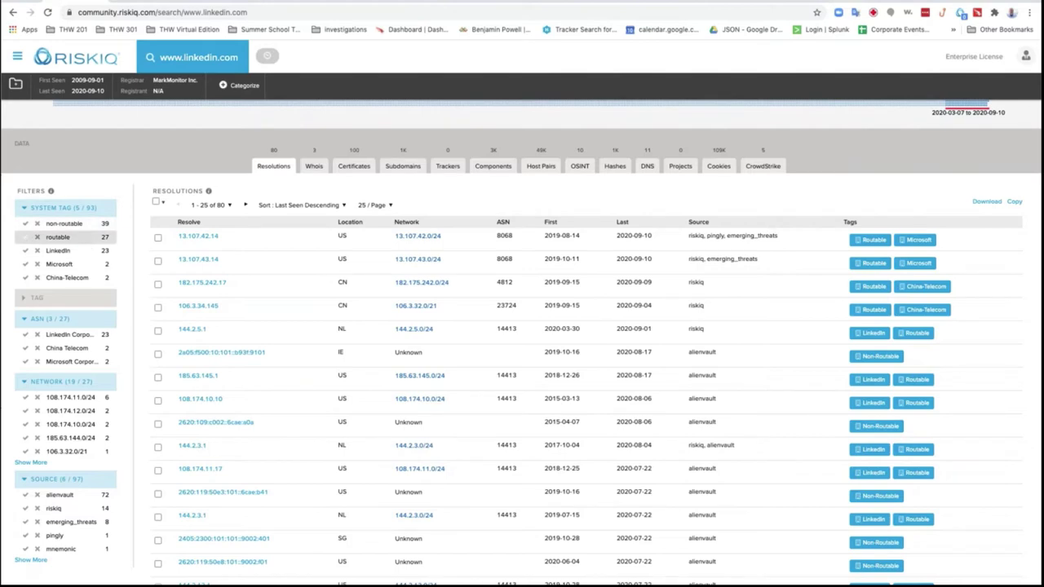
left_click(26, 240)
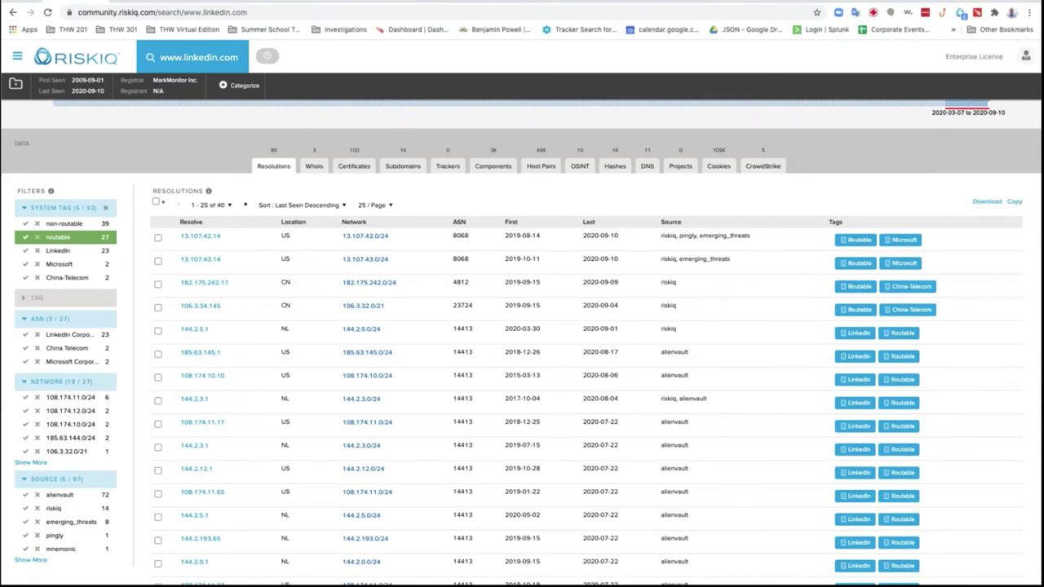
left_click(26, 237)
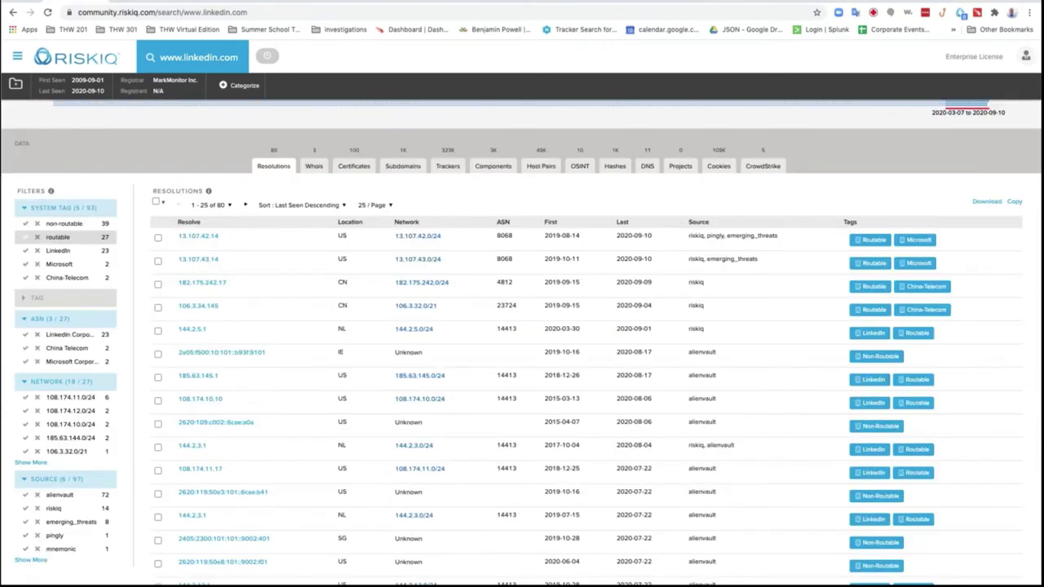
left_click(37, 224)
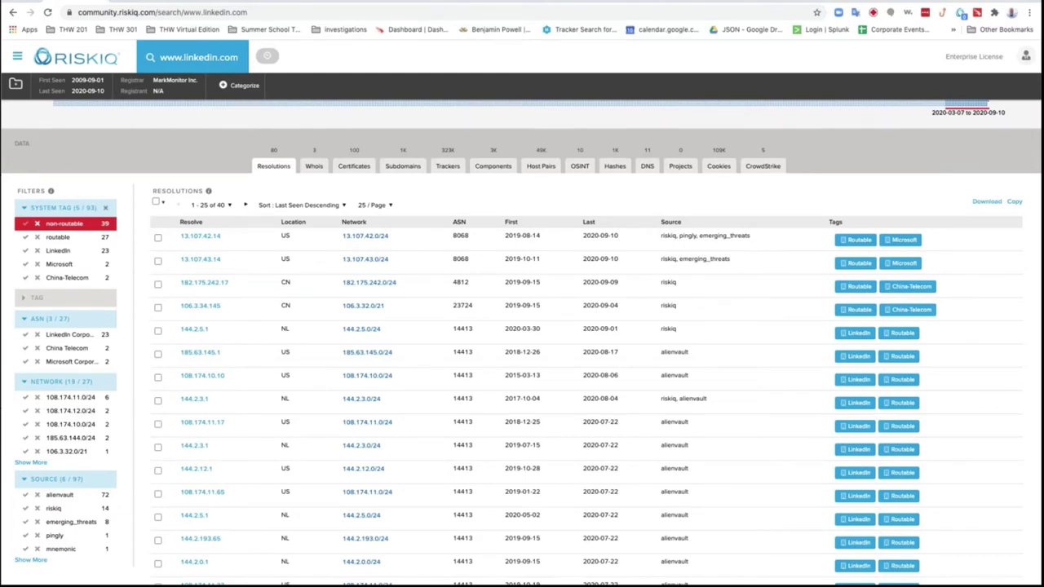
left_click(36, 223)
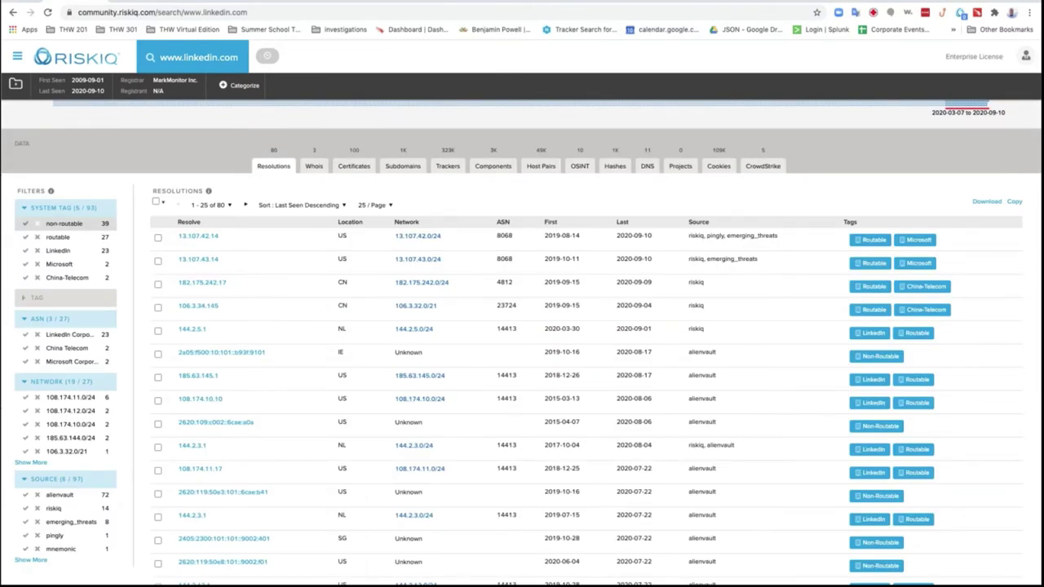
scroll(244, 310, "up", 2)
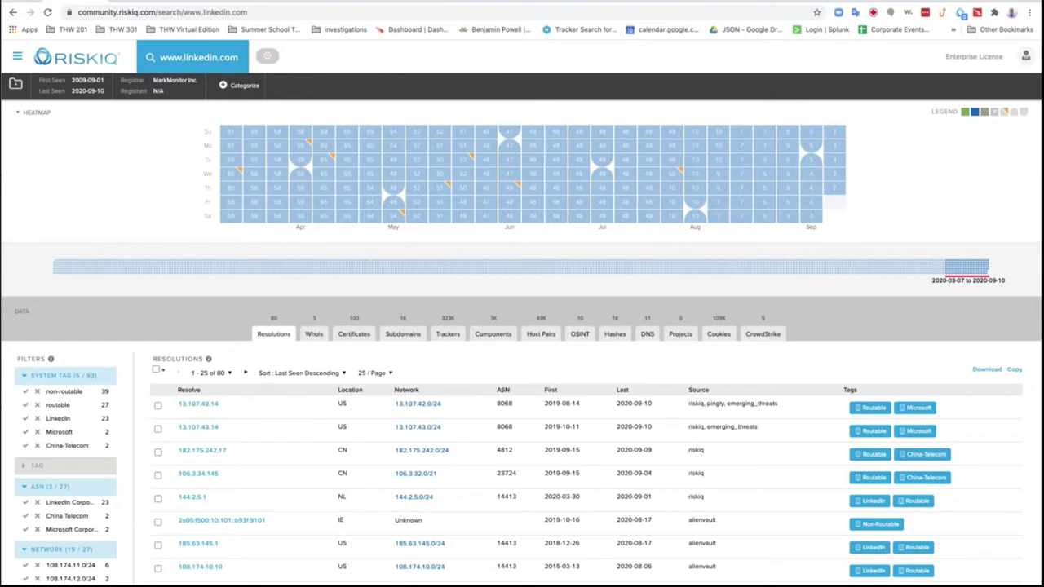
mouse_move(503, 405)
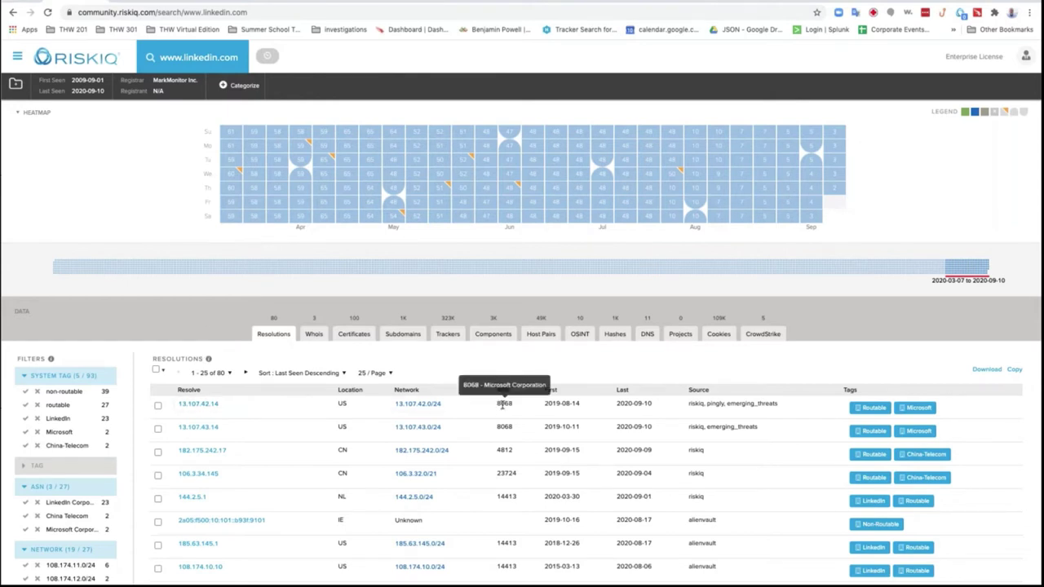
mouse_move(504, 444)
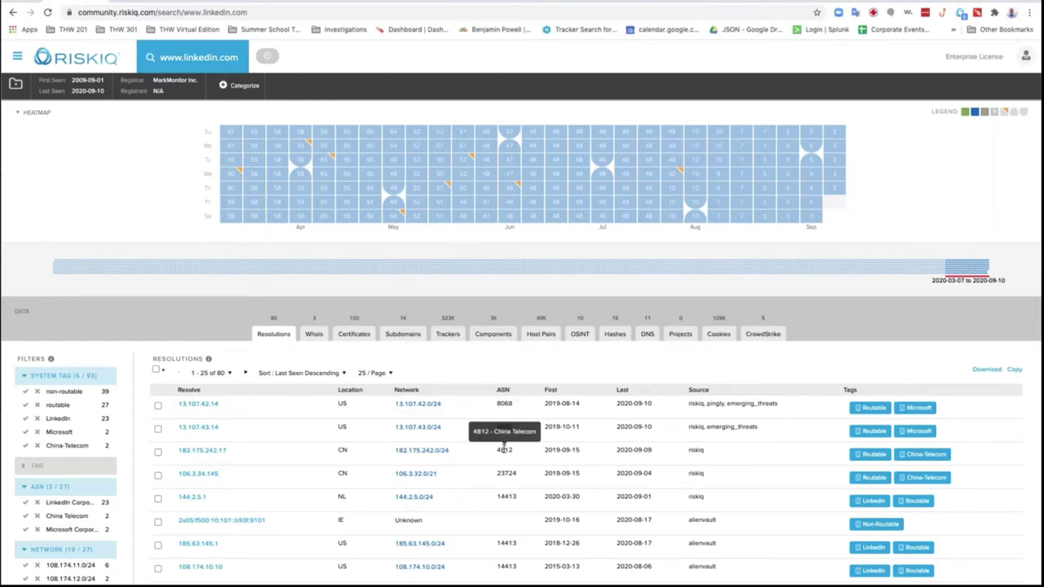
mouse_move(504, 496)
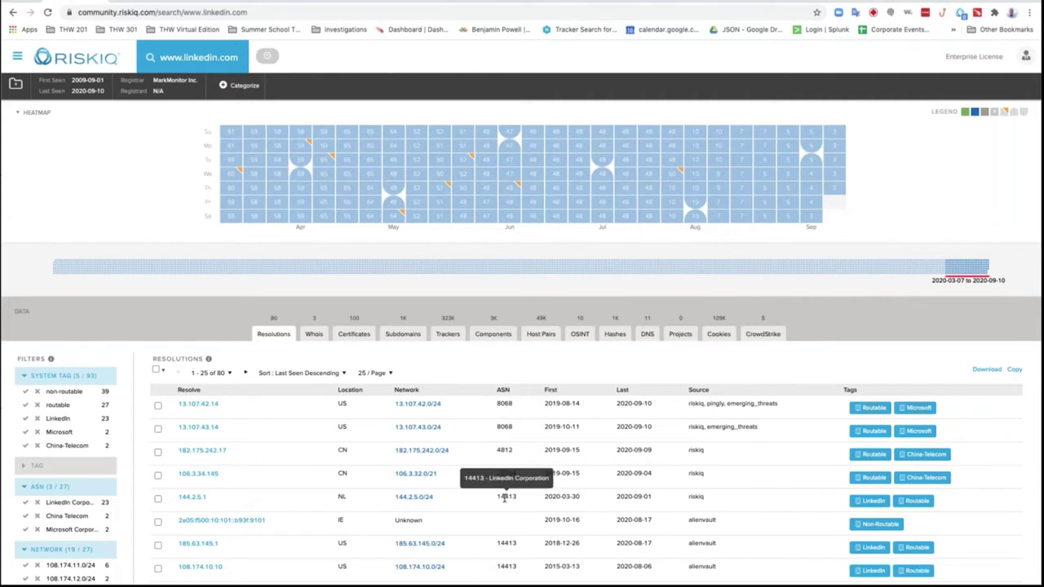
scroll(505, 536, "down", 1)
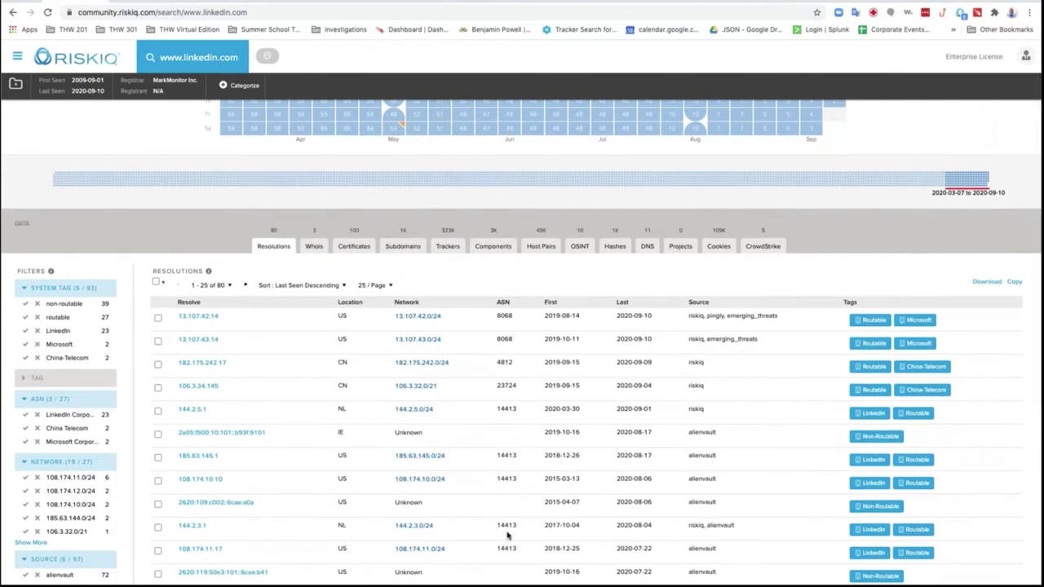
scroll(506, 521, "down", 1)
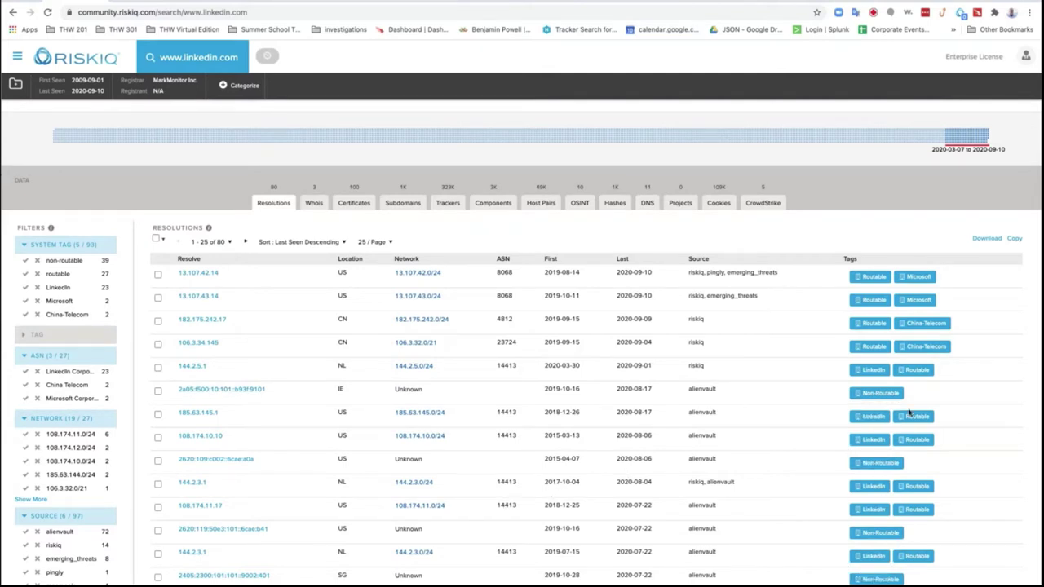
scroll(787, 464, "down", 1)
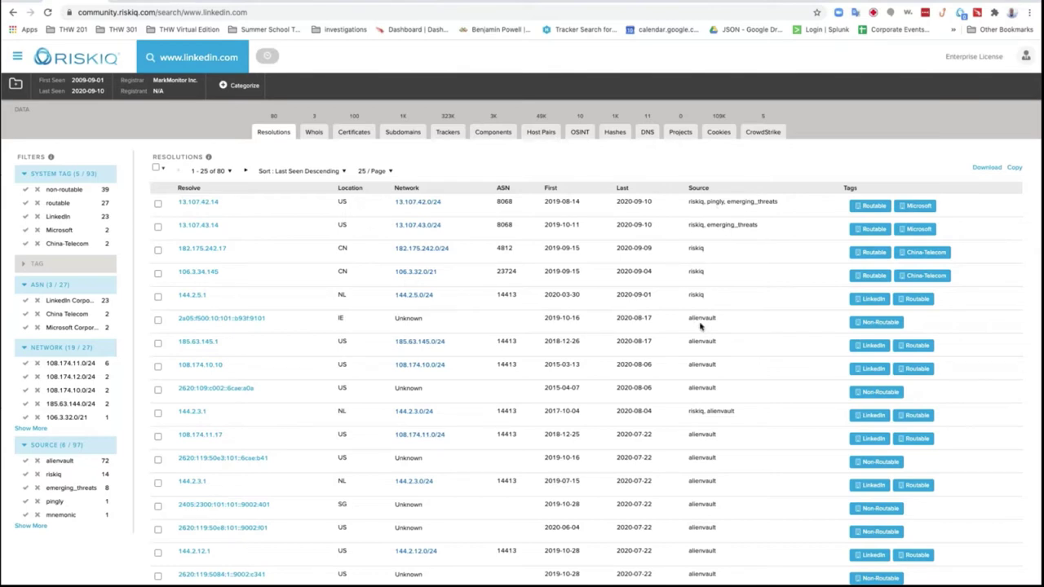
scroll(703, 387, "down", 5)
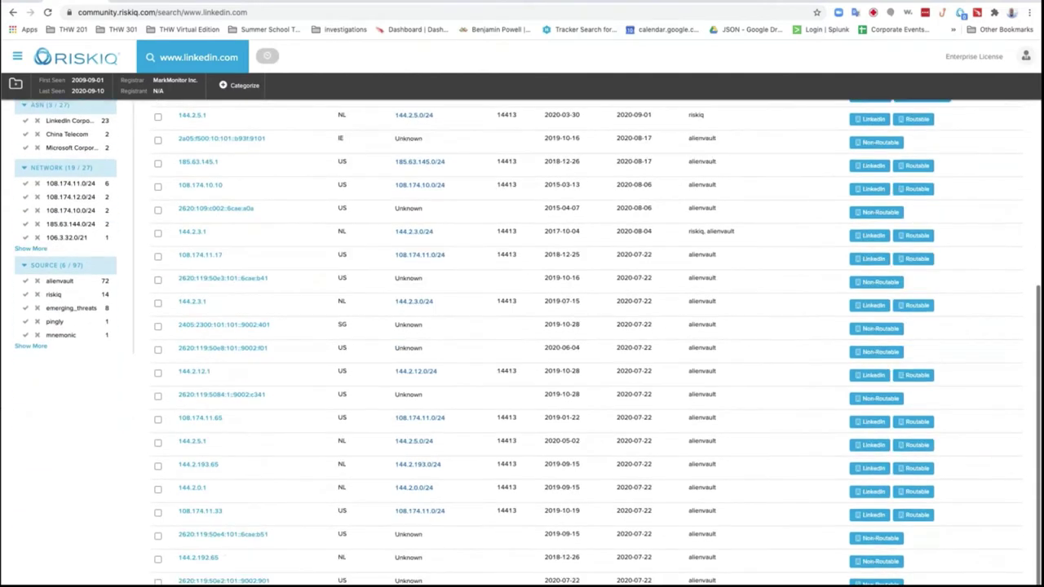
scroll(521, 343, "up", 5)
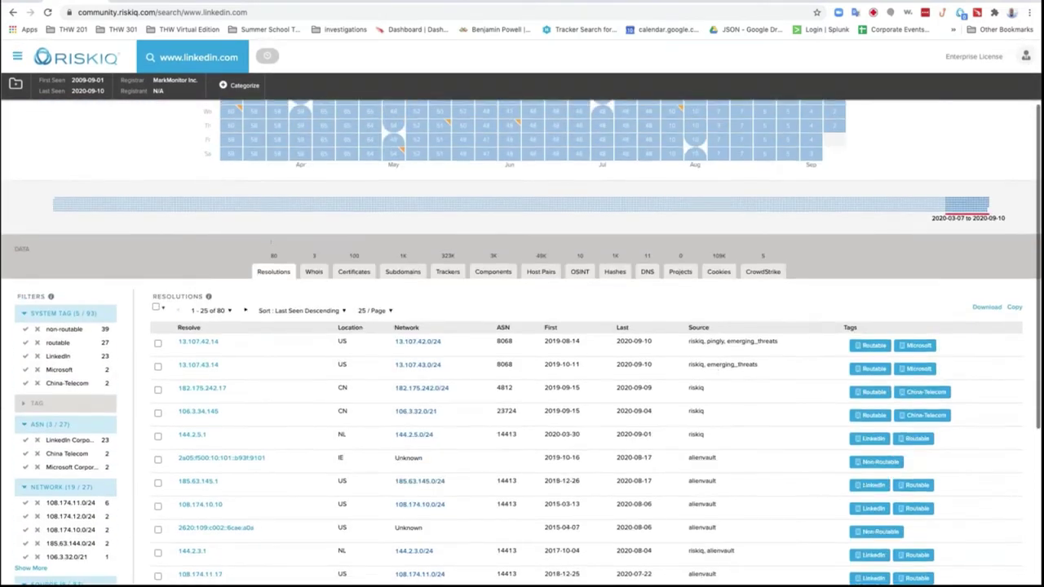
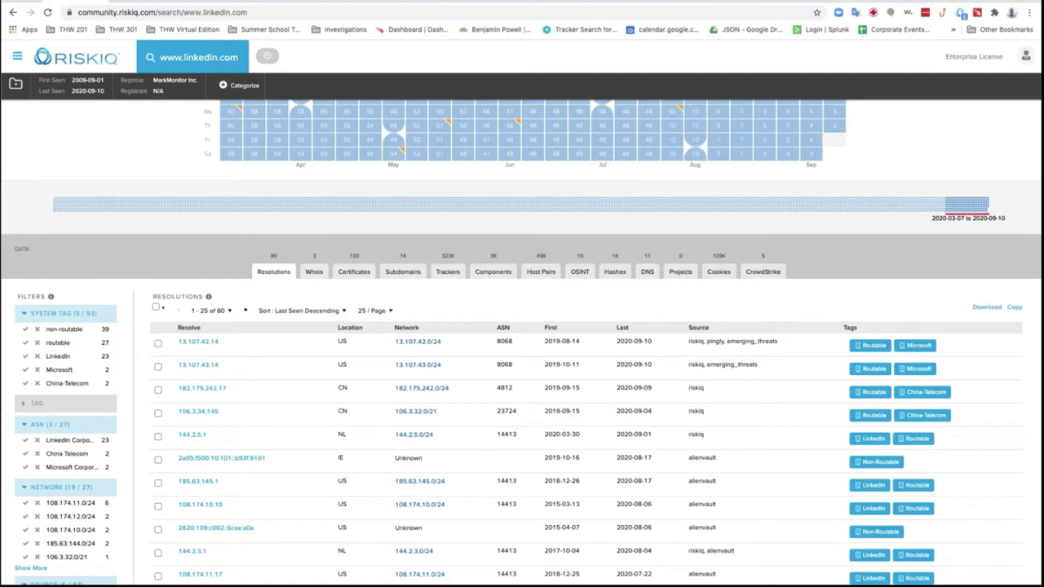
left_click(316, 272)
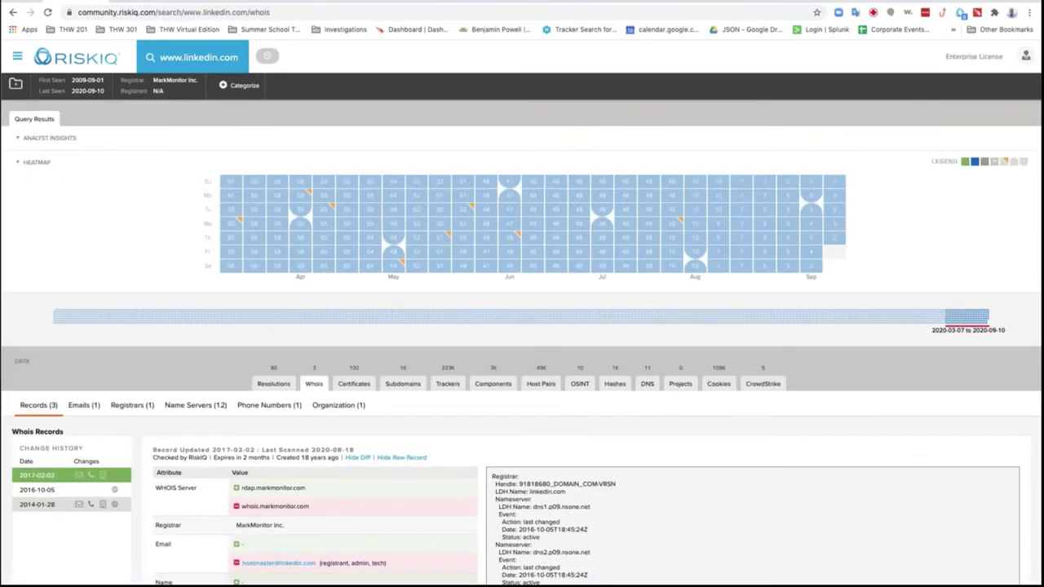
scroll(354, 310, "down", 3)
scroll(349, 330, "down", 1)
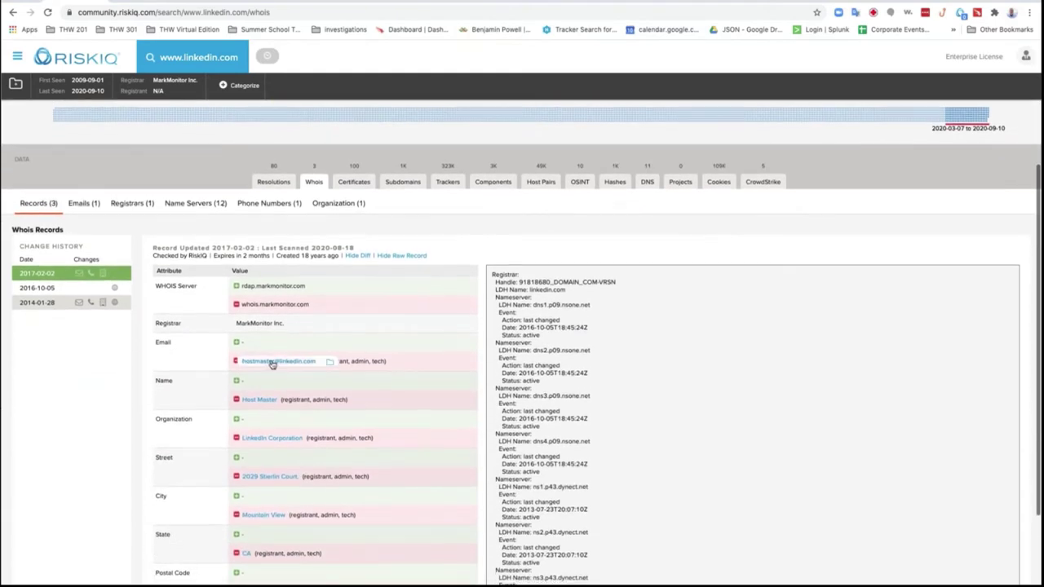
left_click(43, 304)
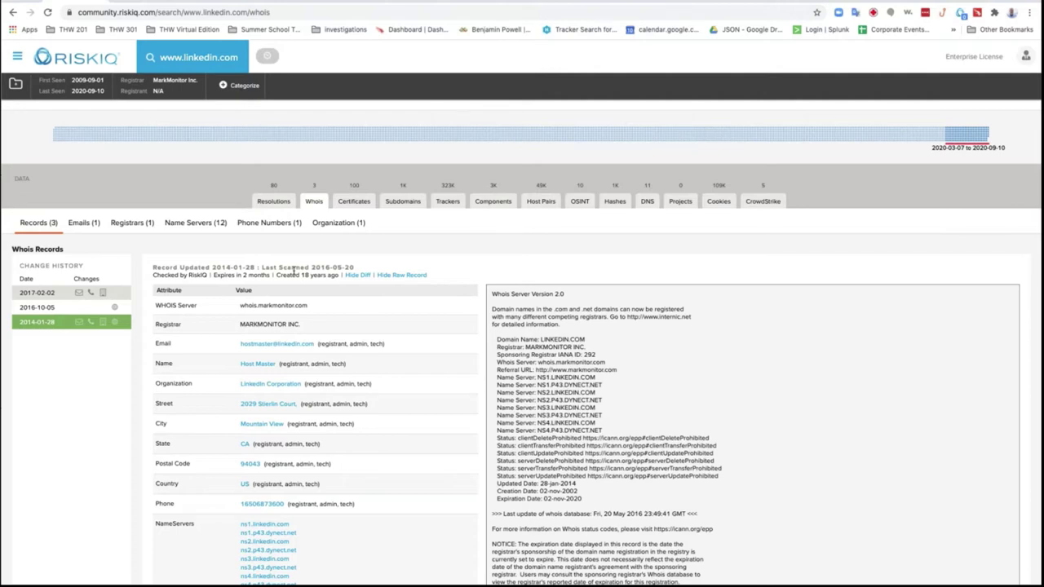
left_click(353, 202)
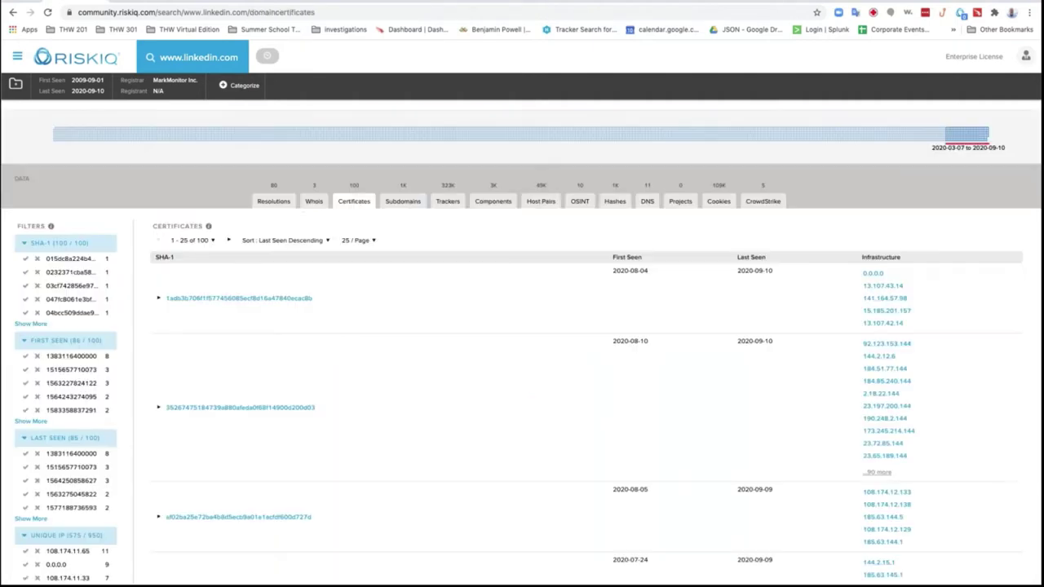
left_click(159, 298)
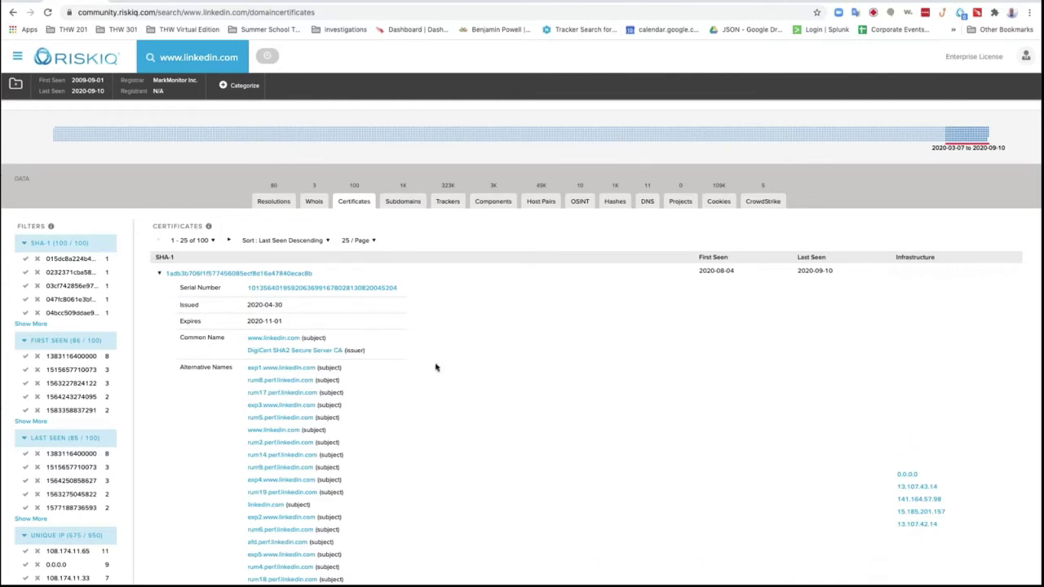
scroll(590, 370, "down", 1)
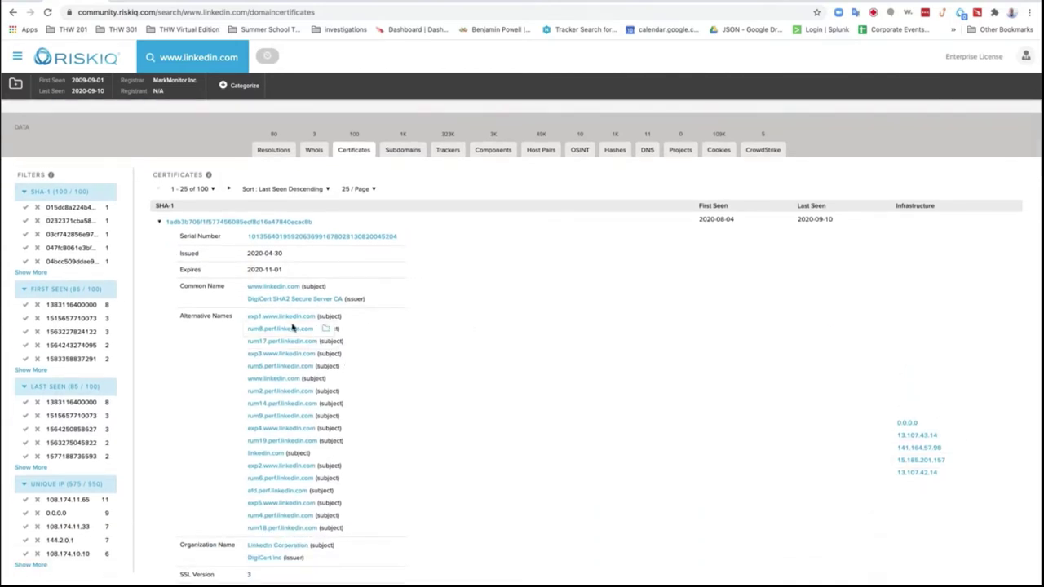
left_click(277, 544)
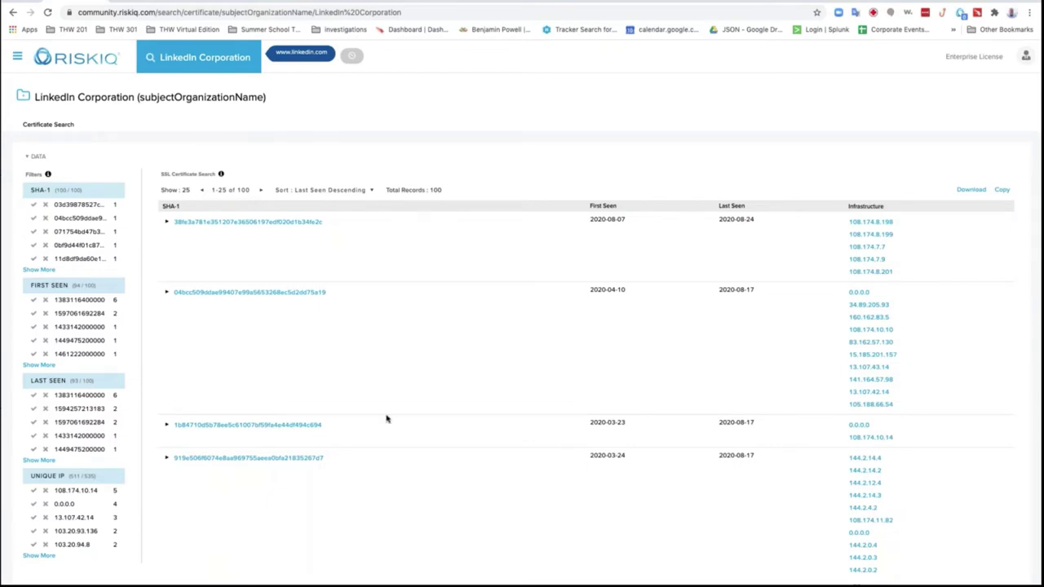
left_click(290, 55)
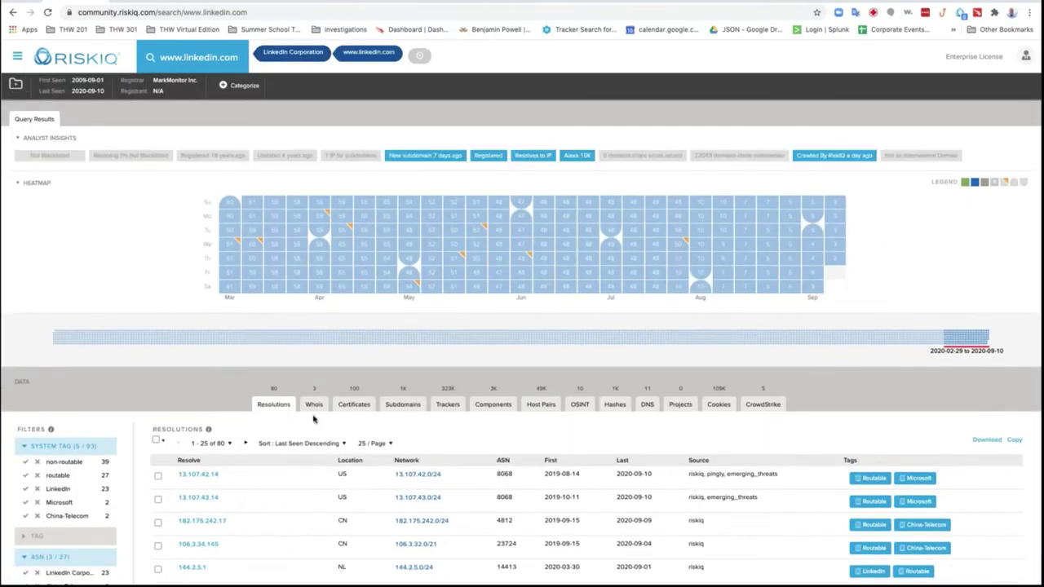
left_click(315, 407)
left_click(354, 406)
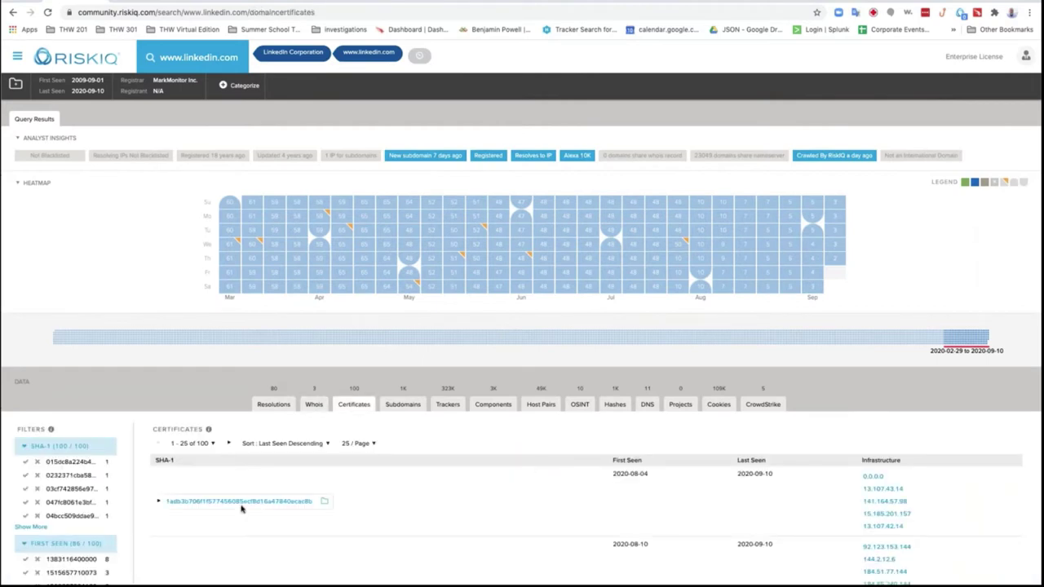
left_click(159, 501)
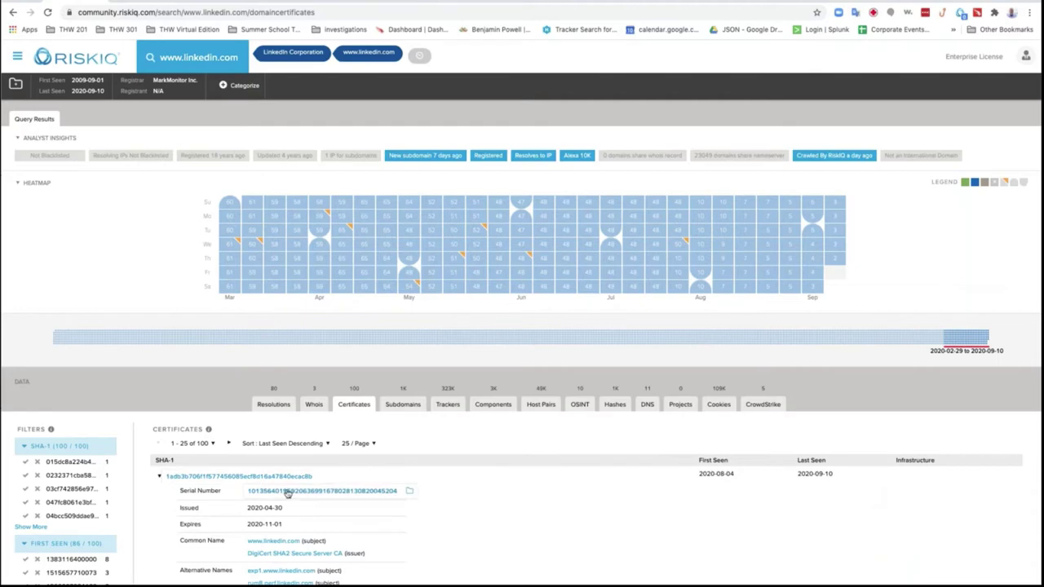
- Open the certificate search for the subject organization LinkedIn Corporation in a new browser tab
scroll(315, 496, "down", 2)
scroll(351, 493, "down", 4)
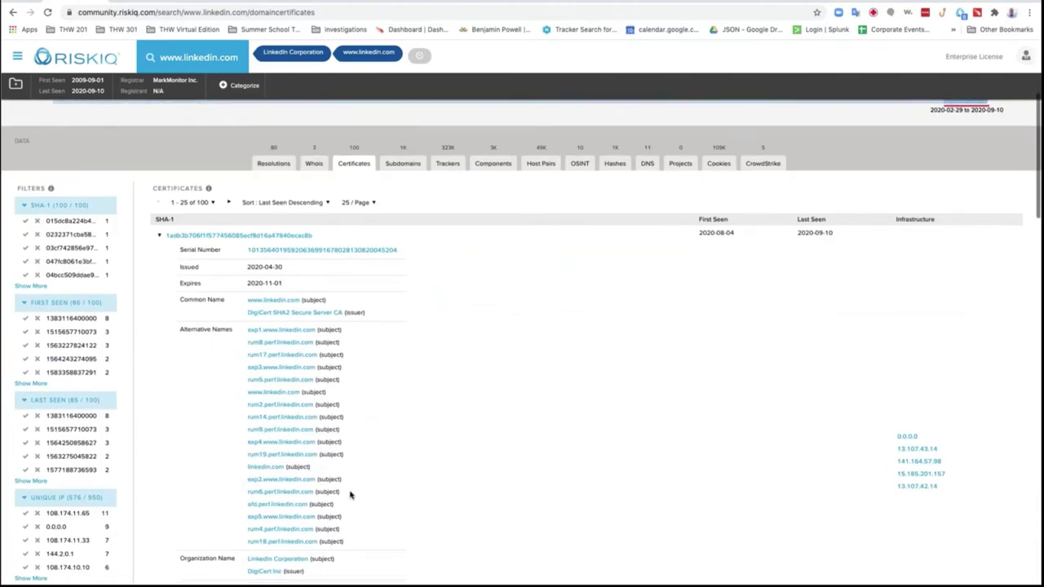
right_click(283, 516)
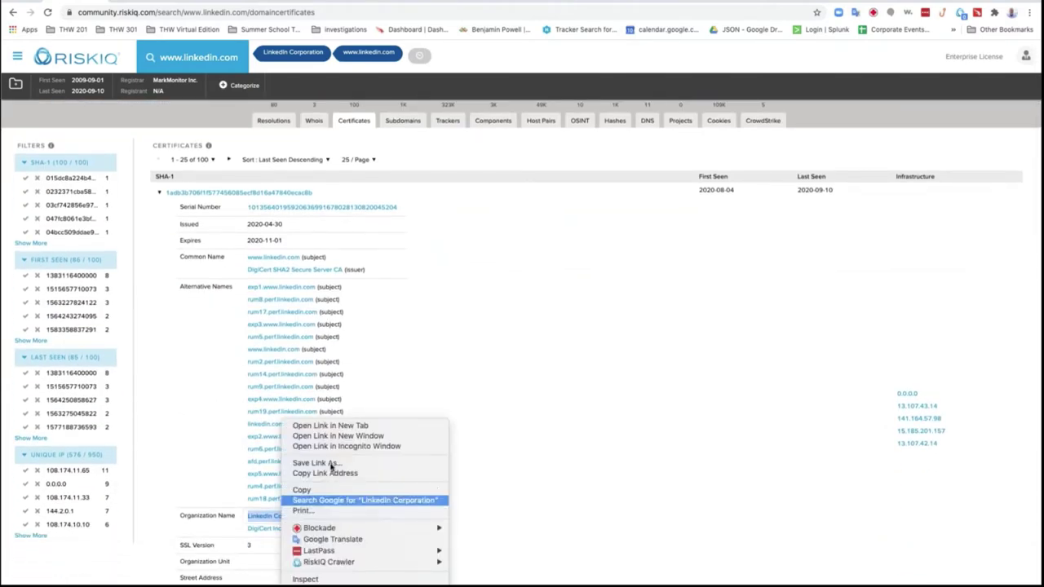
left_click(345, 425)
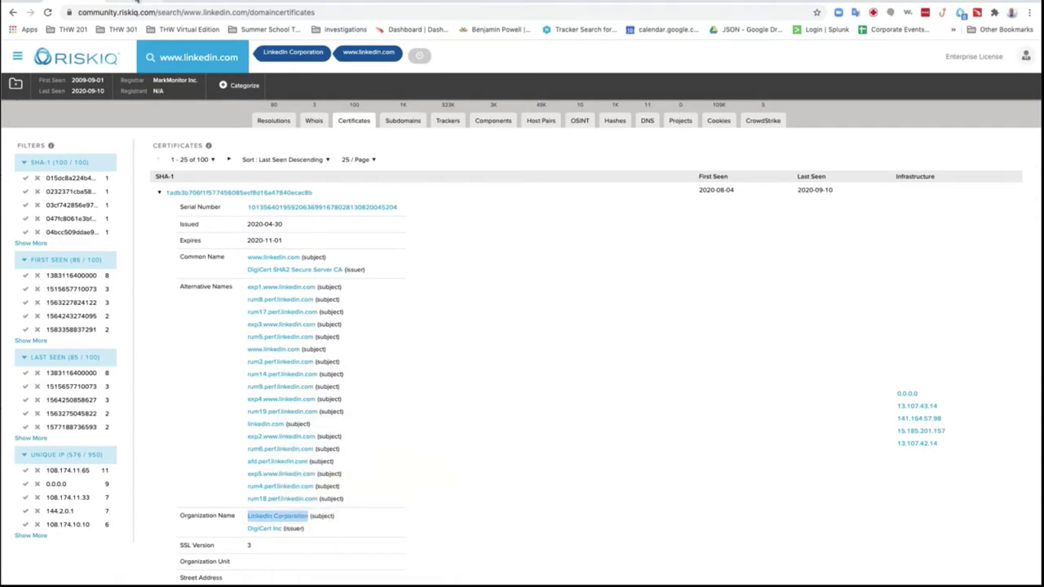
- Switch to the newly opened certificate search for the subject organization LinkedIn Corporation
left_click(137, 3)
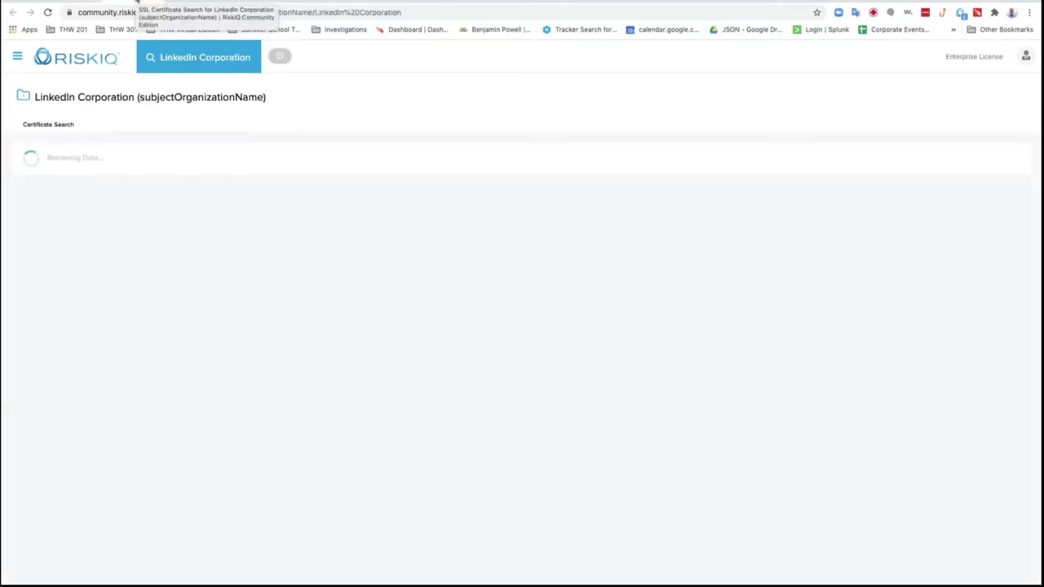
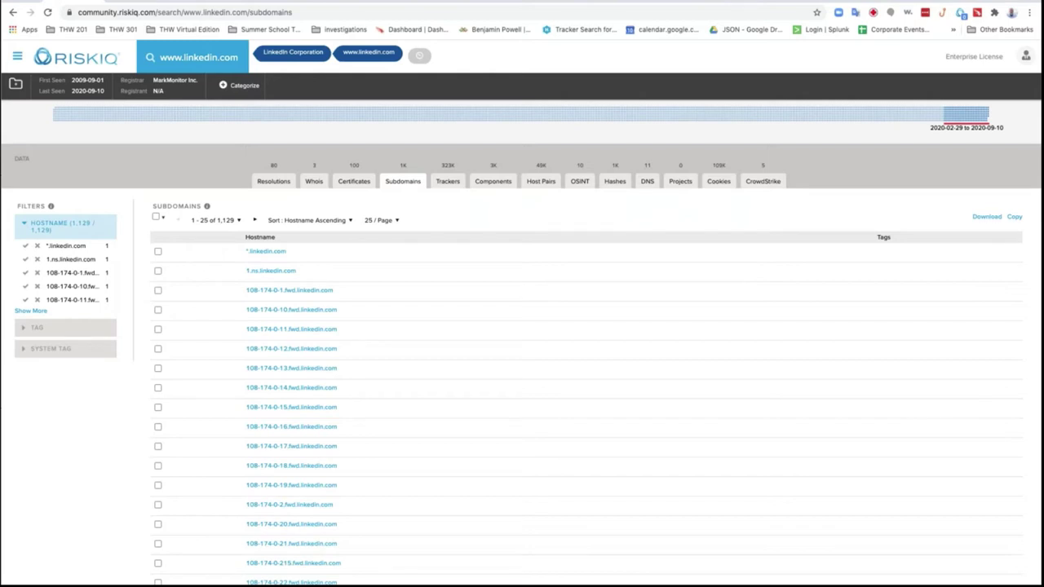
left_click(447, 181)
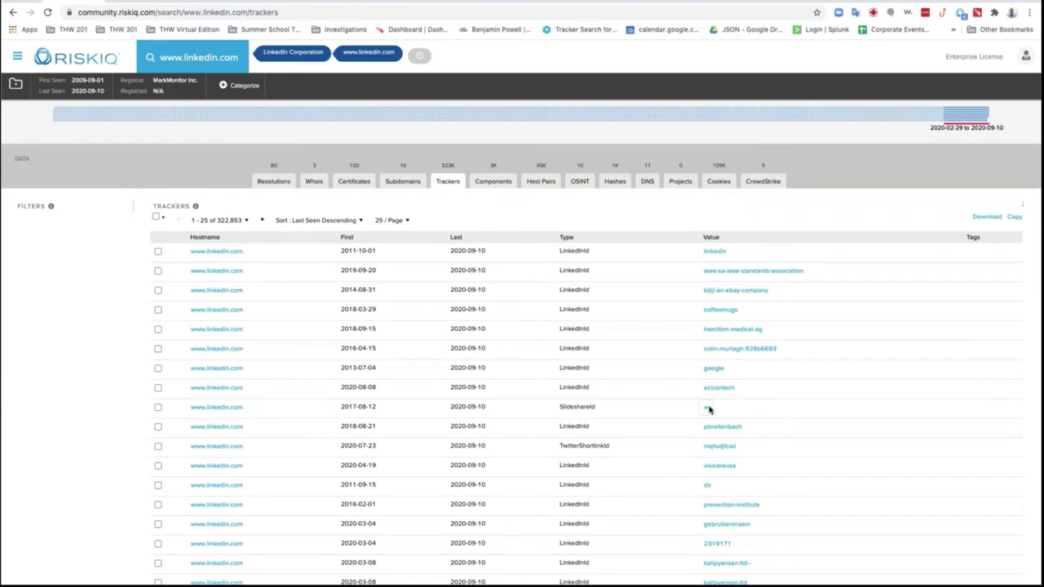
scroll(632, 432, "down", 4)
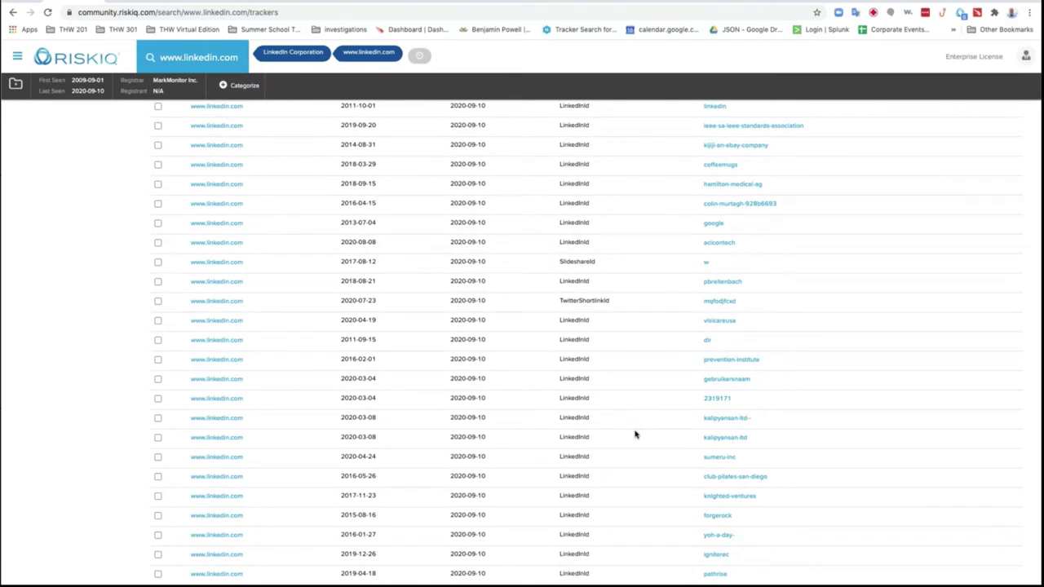
scroll(635, 433, "up", 3)
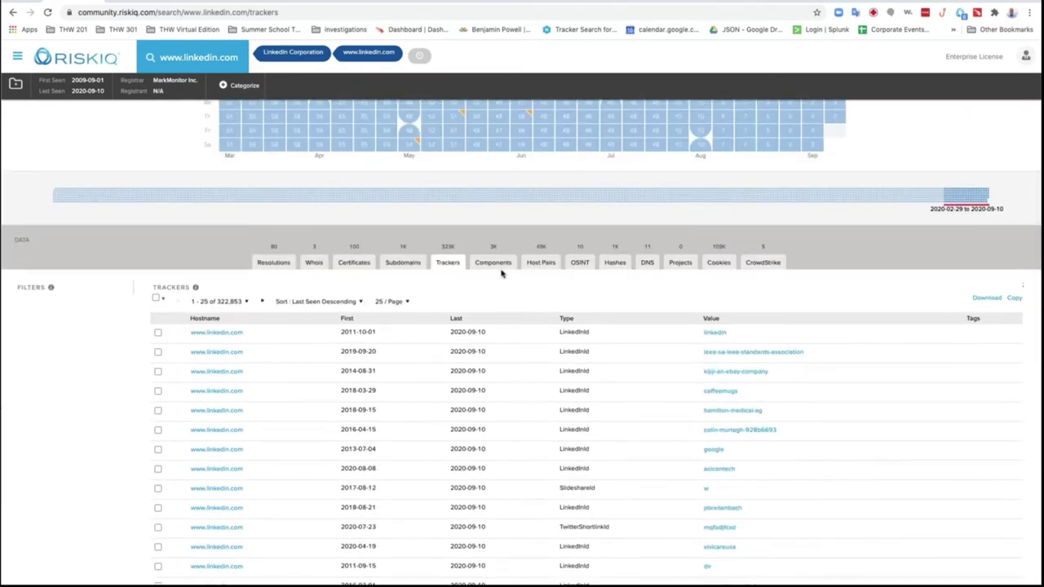
left_click(494, 264)
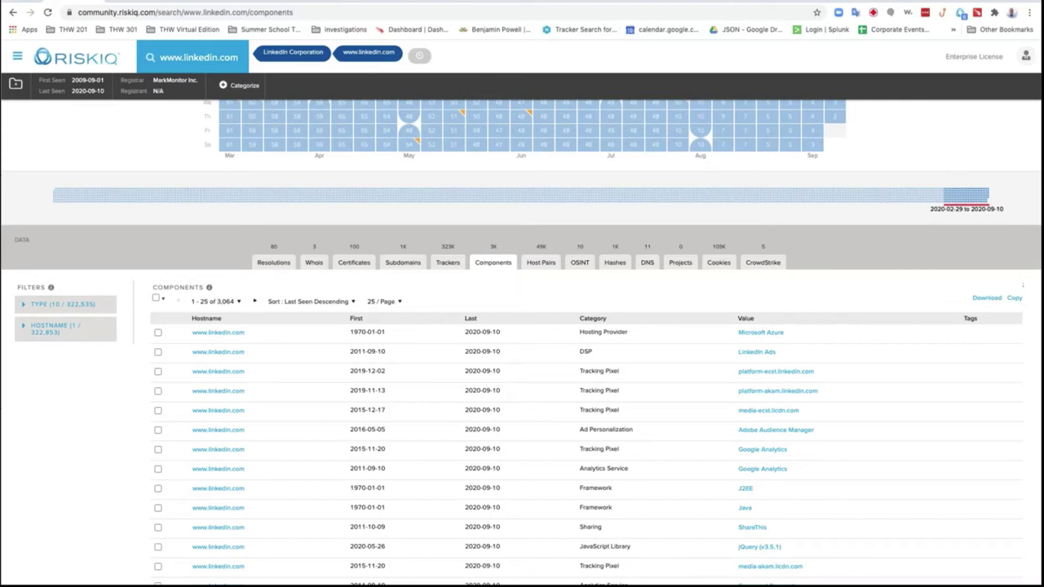
left_click(541, 265)
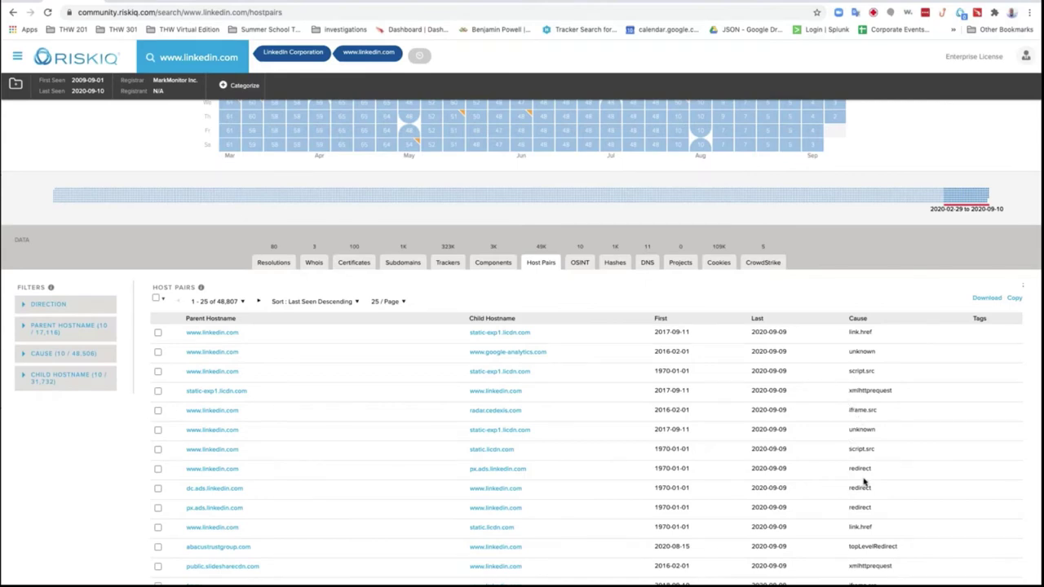
scroll(864, 483, "down", 1)
left_click(23, 303)
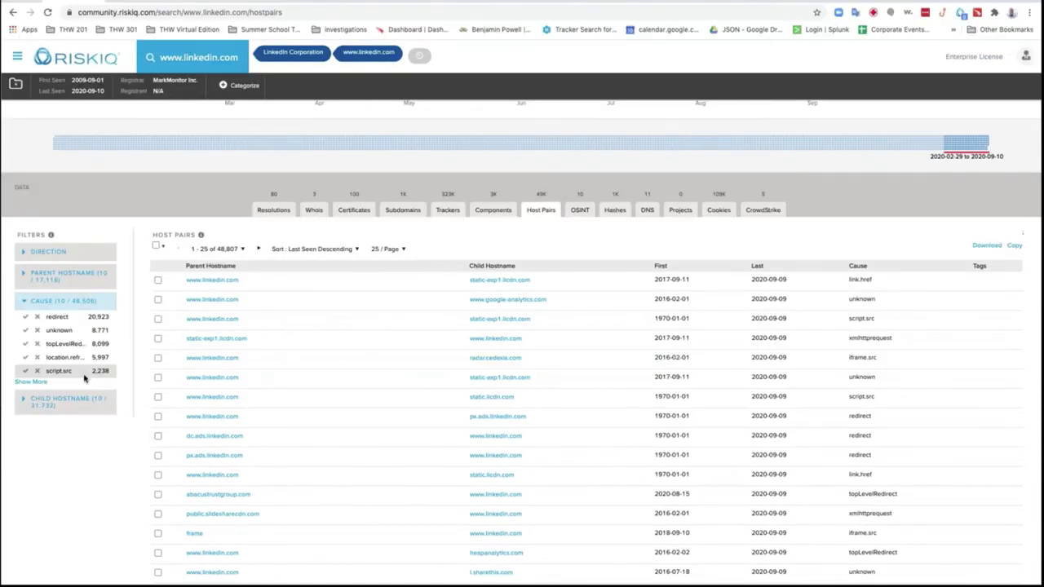
left_click(28, 382)
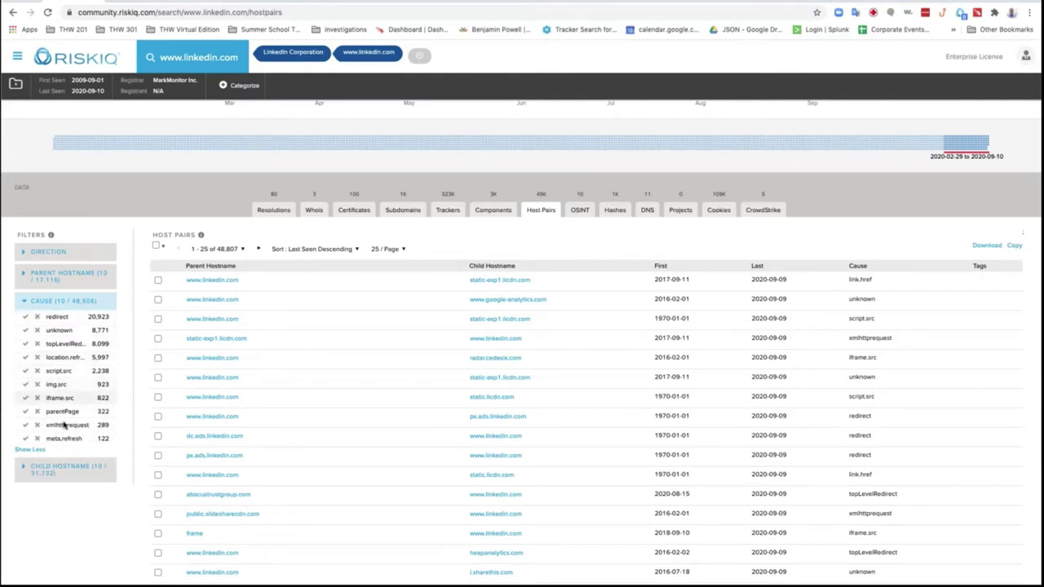
left_click(23, 466)
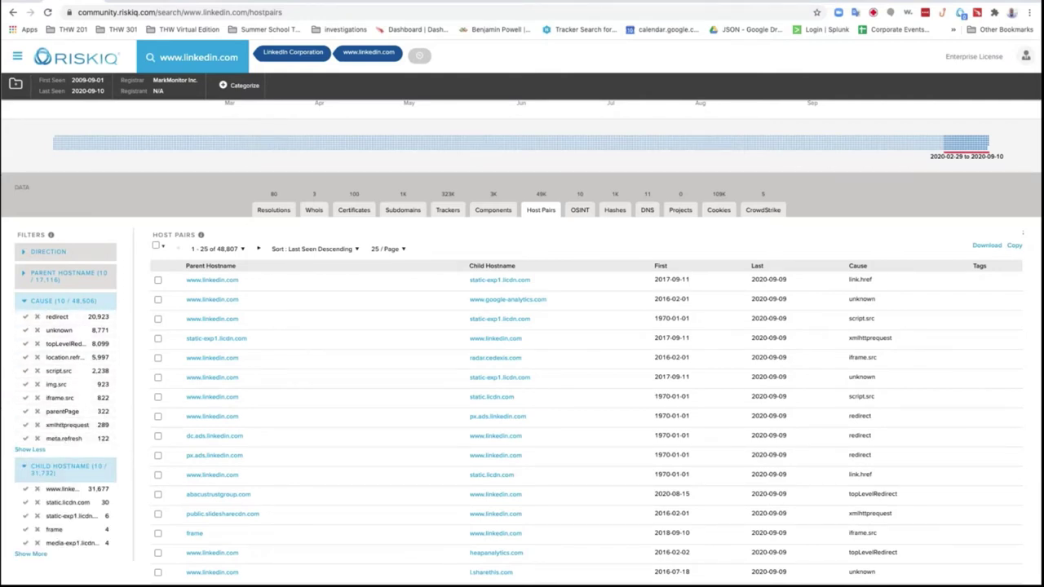
scroll(17, 554, "down", 1)
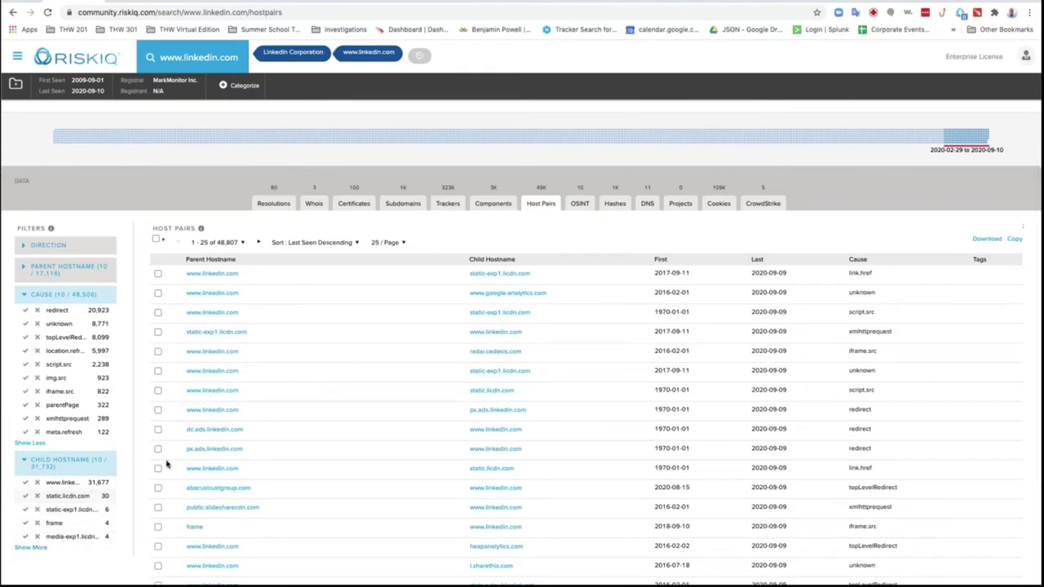
mouse_move(213, 449)
left_click(578, 203)
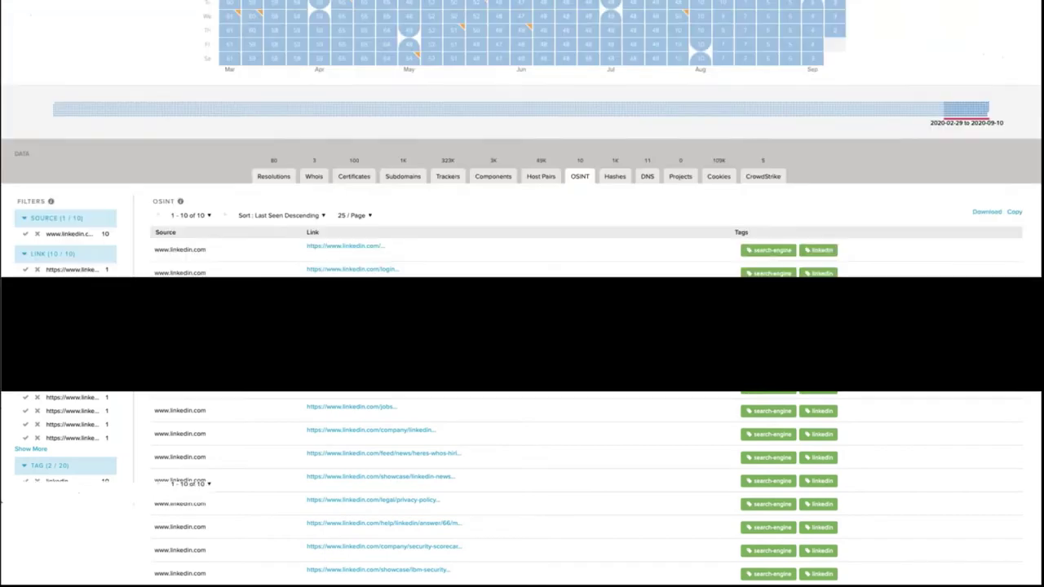
left_click(614, 291)
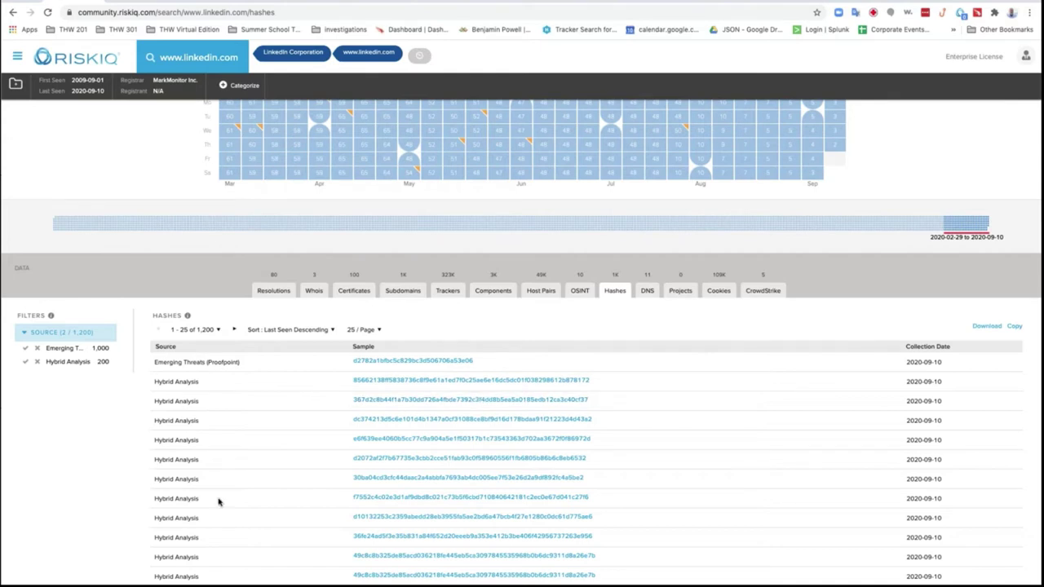
left_click(652, 291)
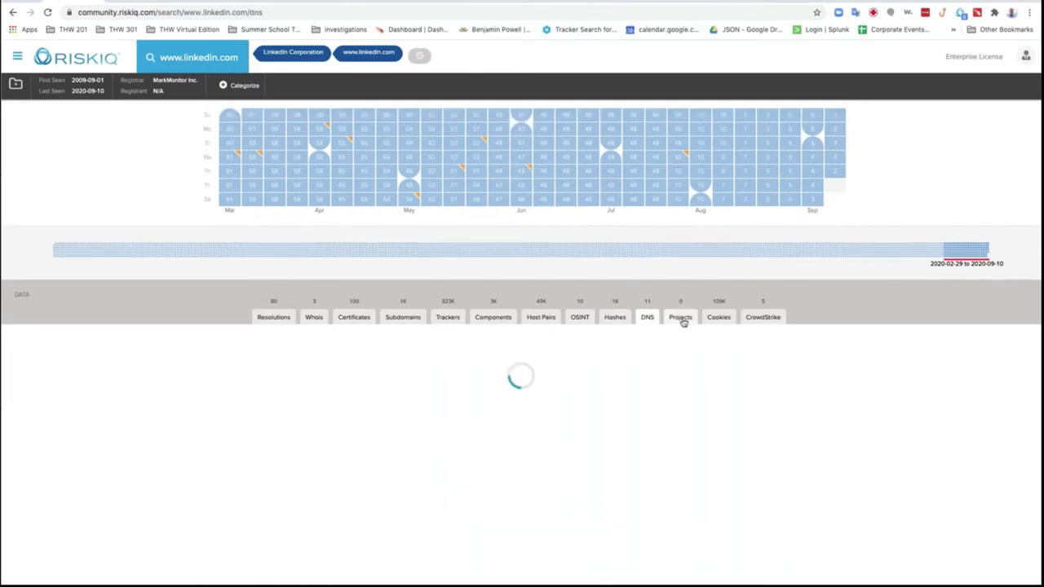
scroll(690, 419, "down", 1)
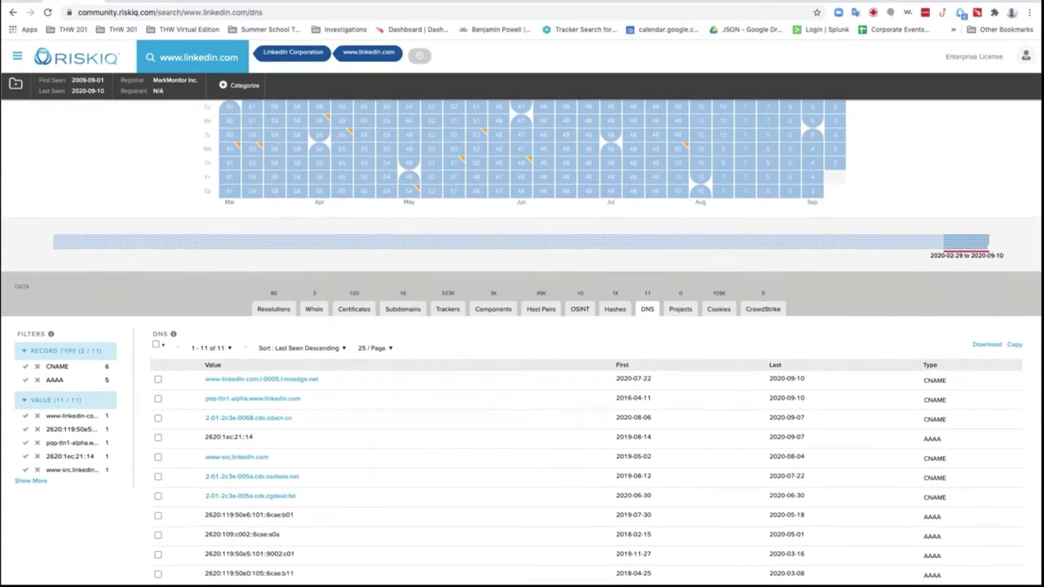
left_click(718, 310)
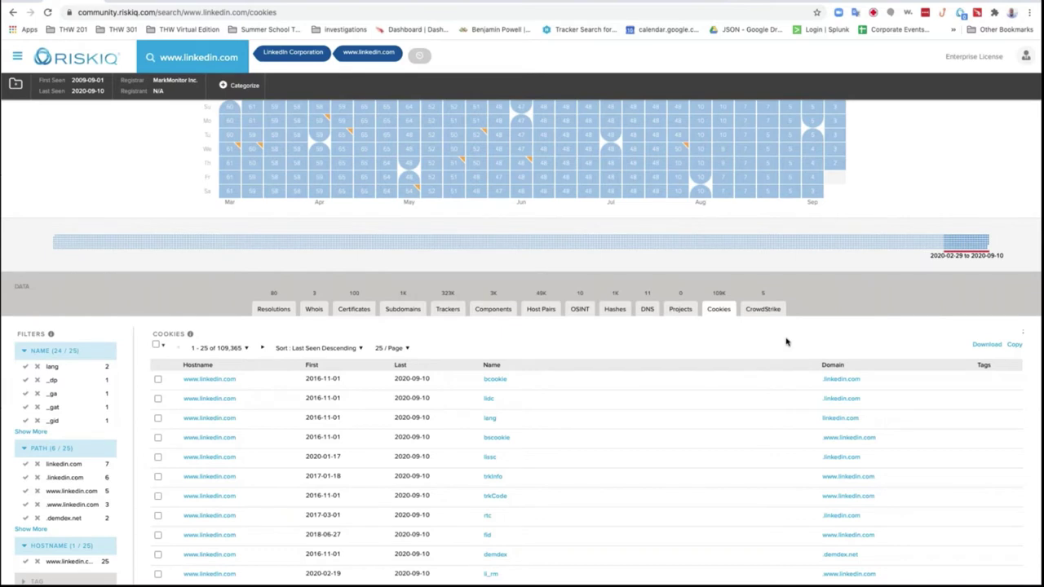
left_click(767, 311)
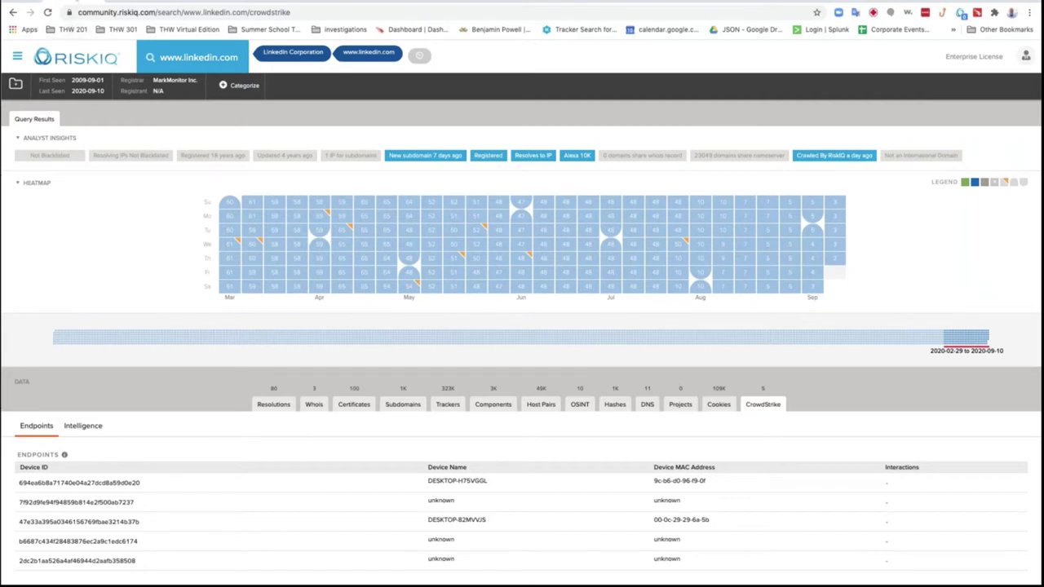
- Open the HTTrack Website Copier page httrack.com/html/faq.html in a new browser tab
right_click(115, 3)
key("Escape")
key("super+t")
left_click(142, 12)
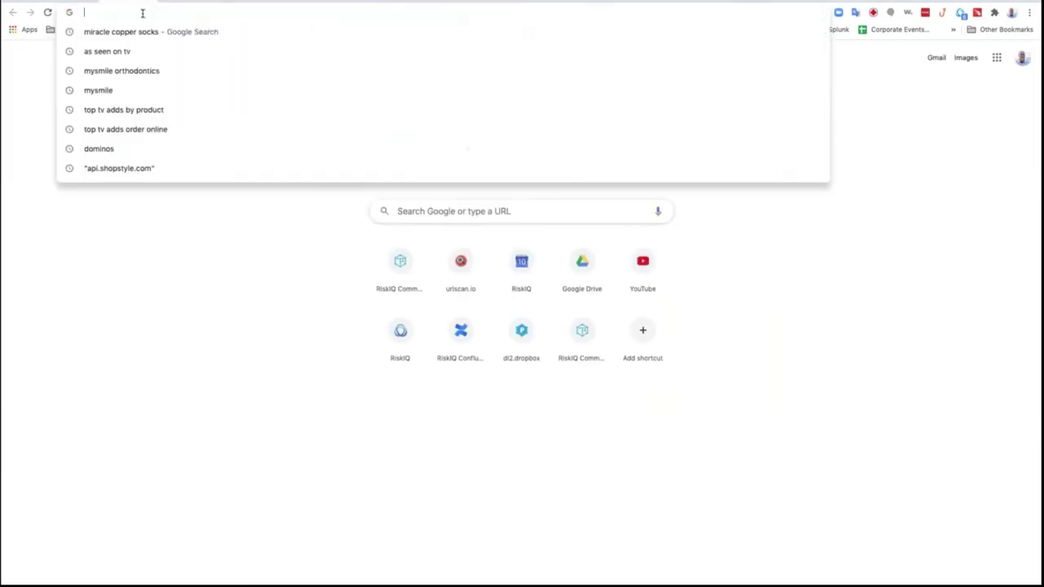
type("httrack.com/html/faq.html")
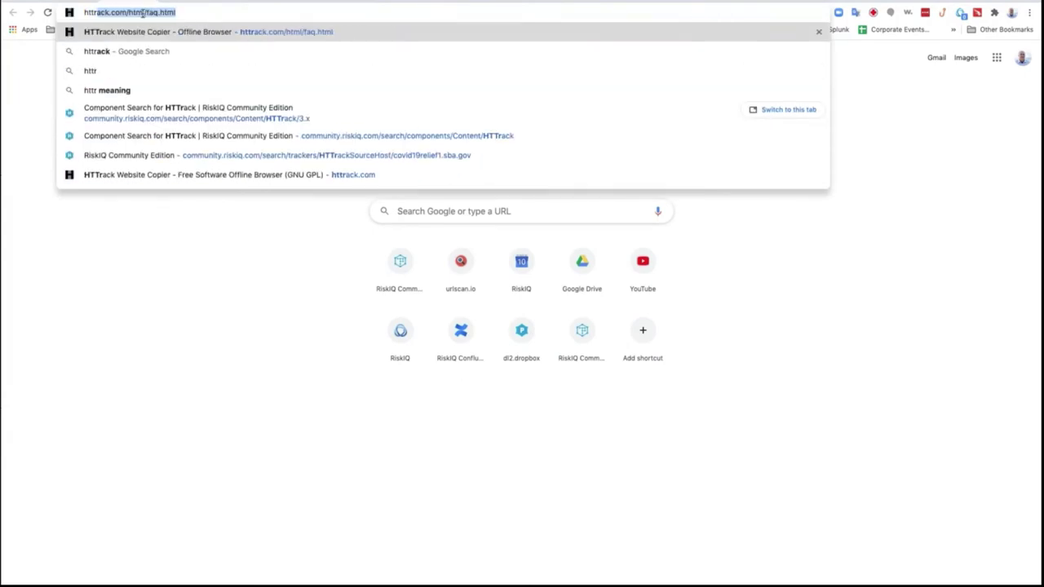
key("Return")
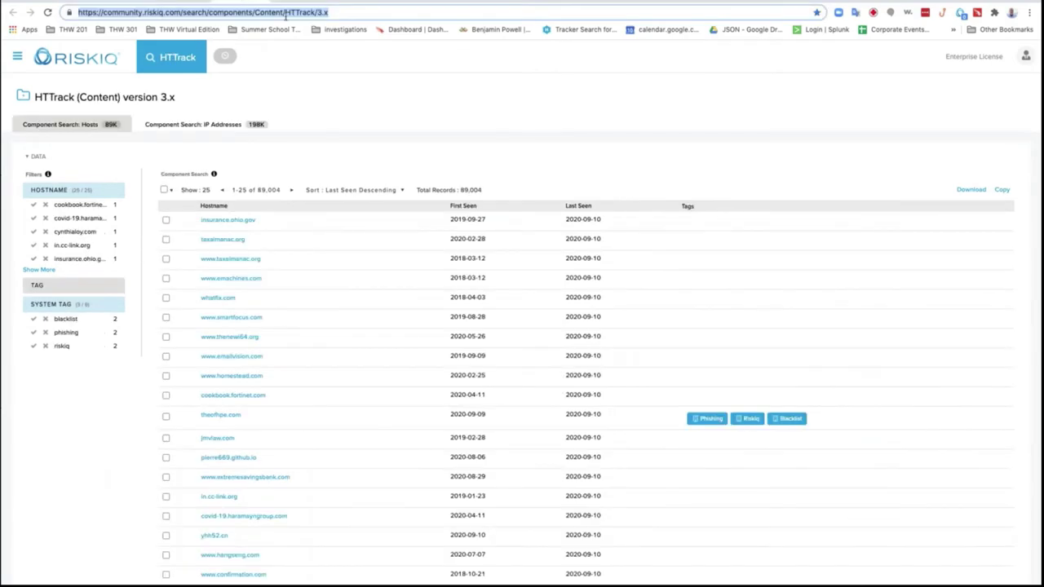
- Open insurance.ohio.gov from the HTTrack version 3.x component search and look through its trackers for HTTrack entries
left_click(346, 13)
left_click_drag(330, 12, 68, 11)
left_click(236, 220)
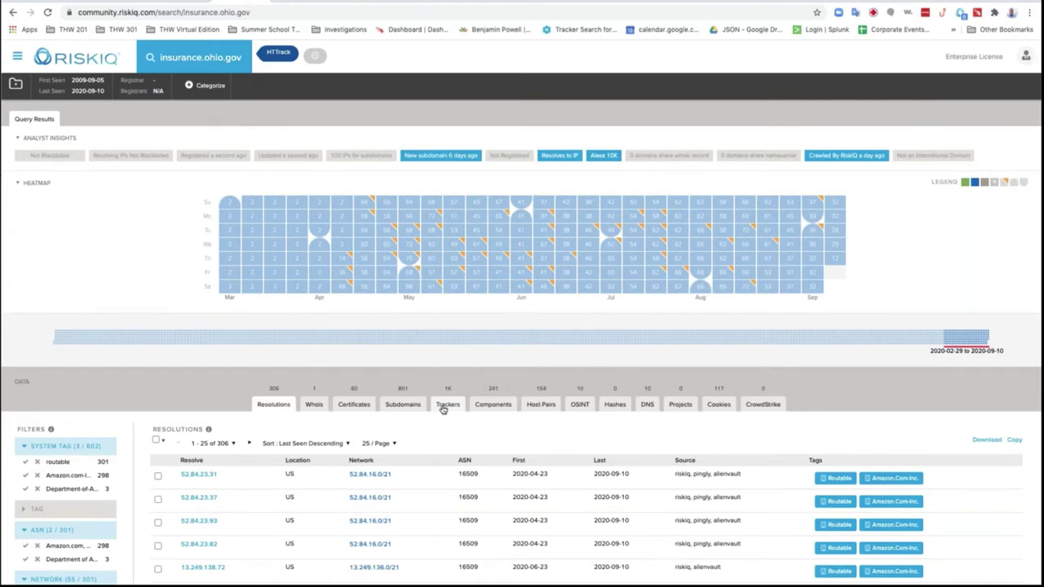
left_click(445, 405)
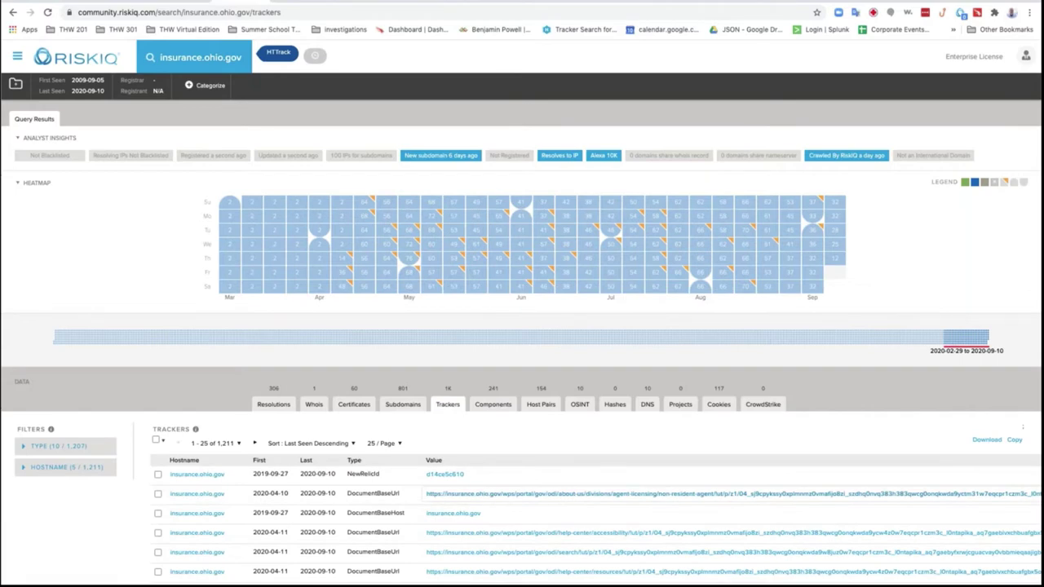
scroll(436, 501, "down", 2)
scroll(429, 477, "down", 3)
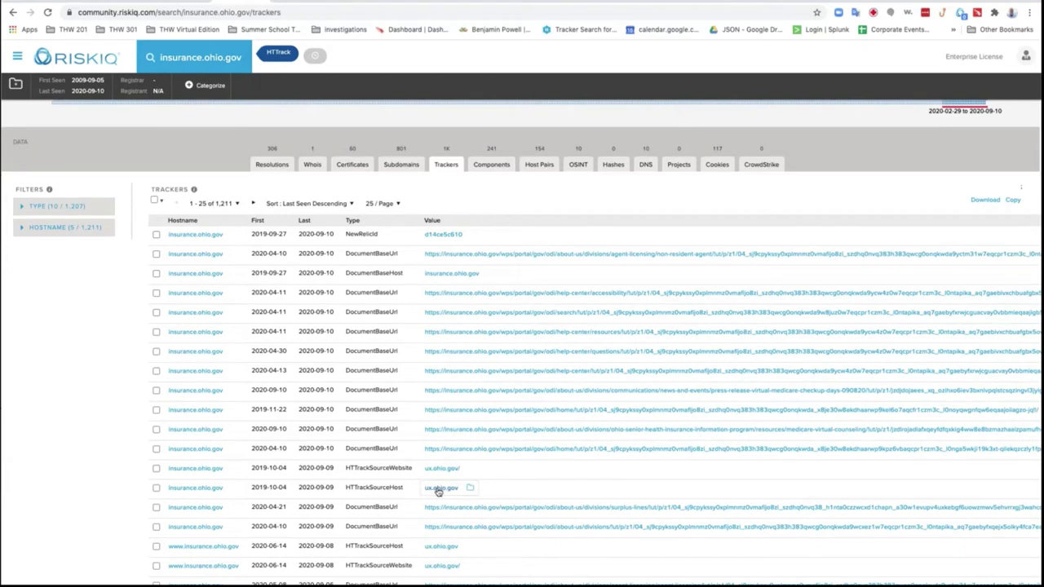
- Copy the tracker type name HTTrackSourceHost from the insurance.ohio.gov tracker entry
left_click_drag(408, 489, 346, 489)
key("ctrl+c")
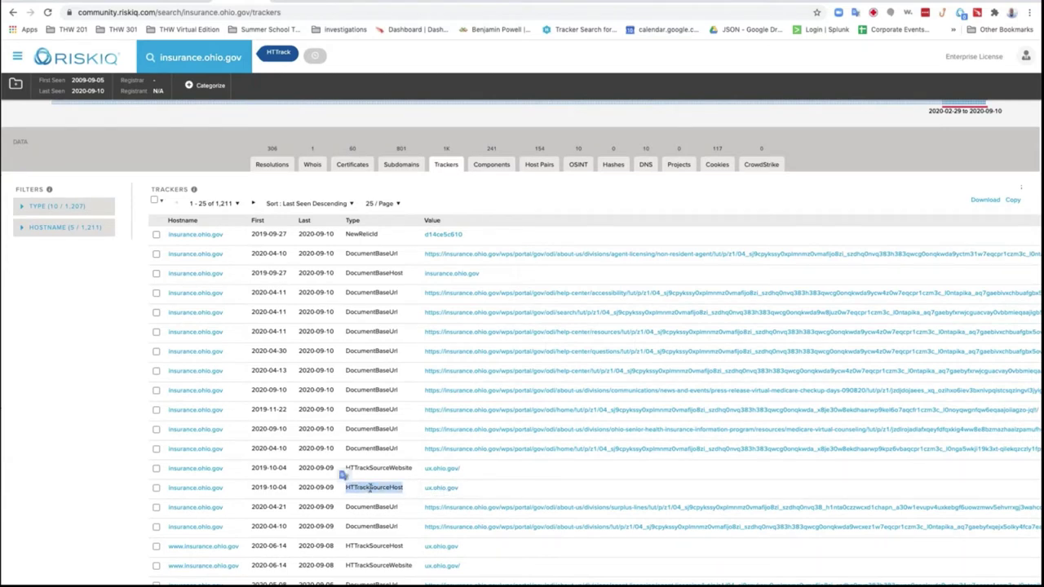
right_click(372, 487)
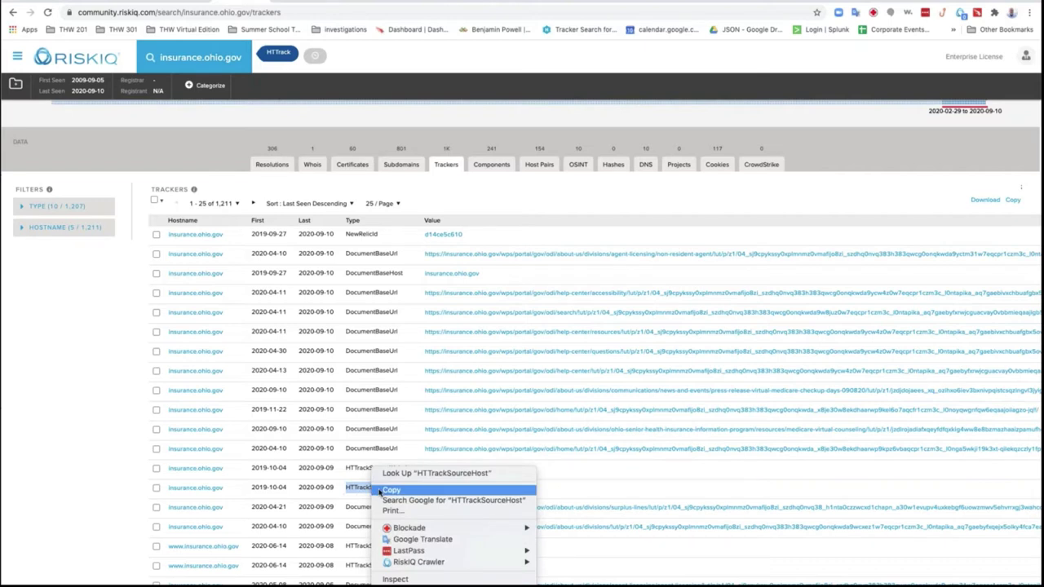
left_click(391, 489)
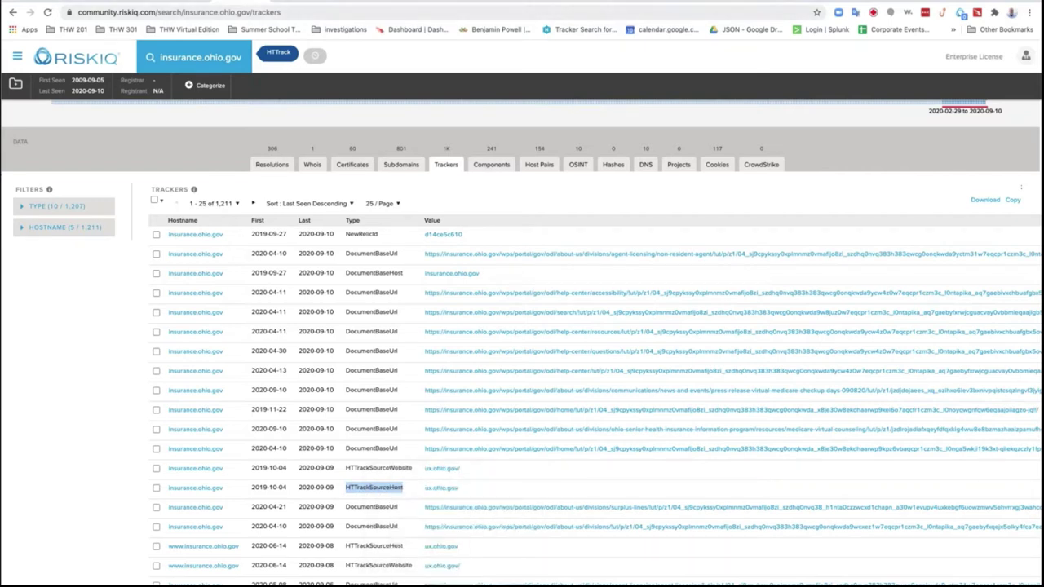
- Remove insurance.ohio.gov from the page address and append the copied HTTrackSourceHost after trackers/
left_click(294, 12)
left_click(294, 12)
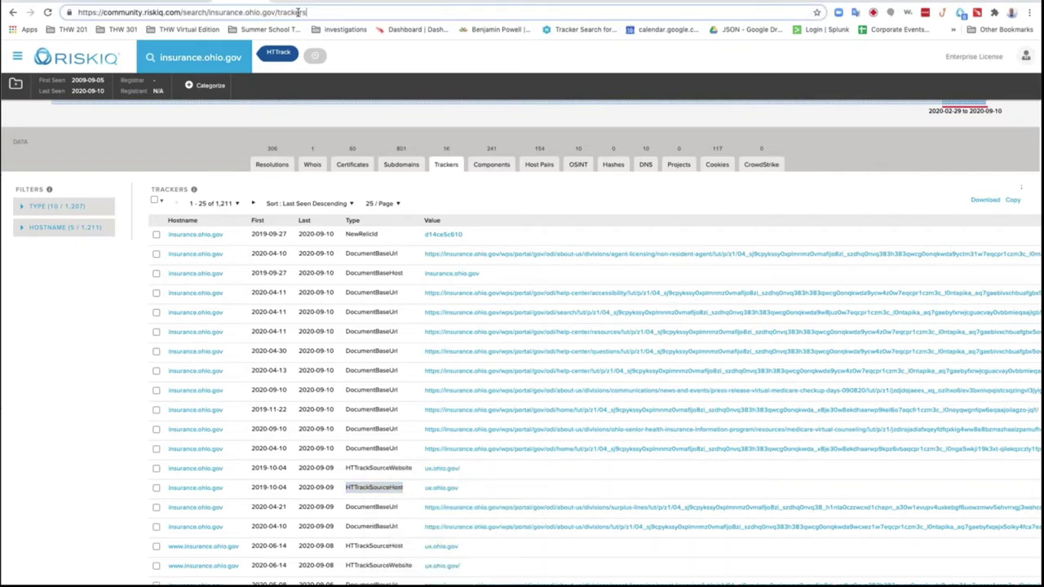
double_click(230, 12)
left_click(276, 13, "shift")
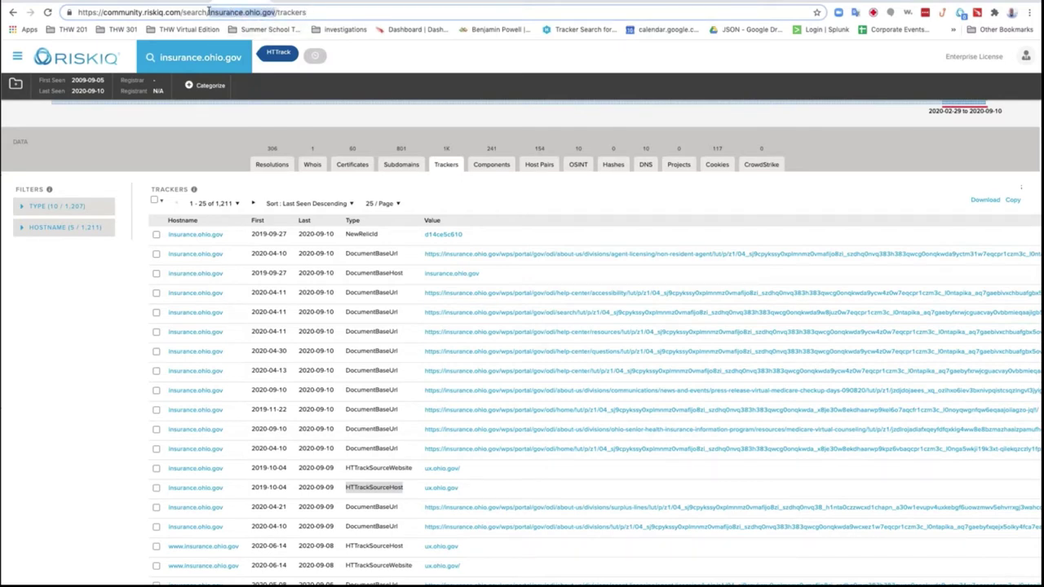
key("BackSpace")
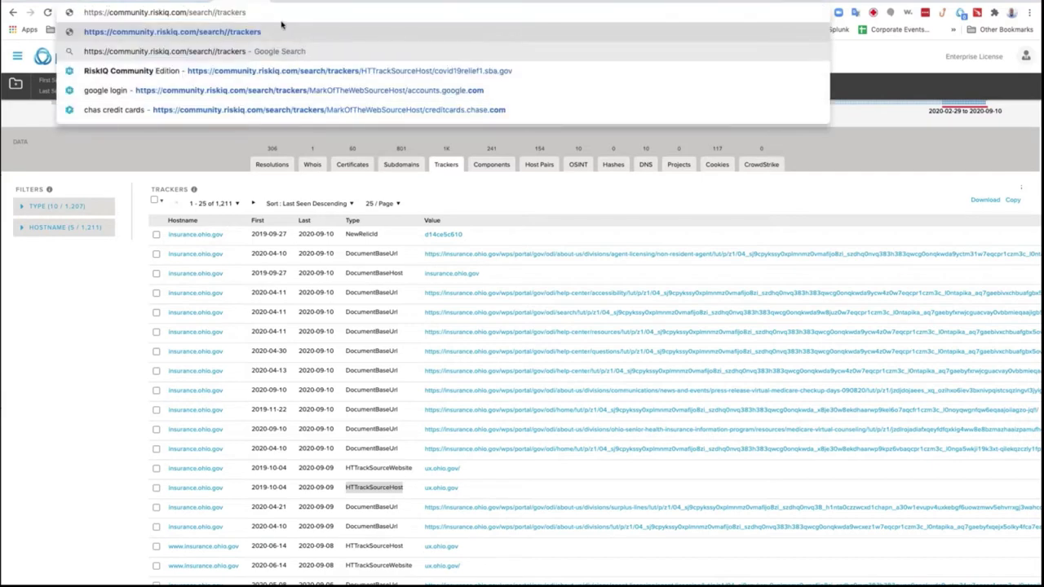
type("/")
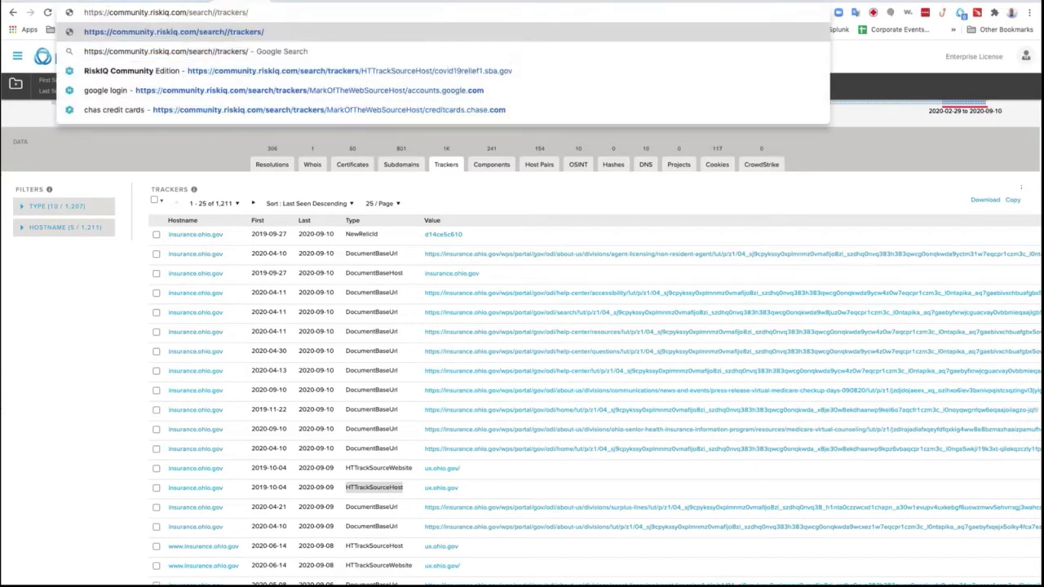
key("ctrl+v")
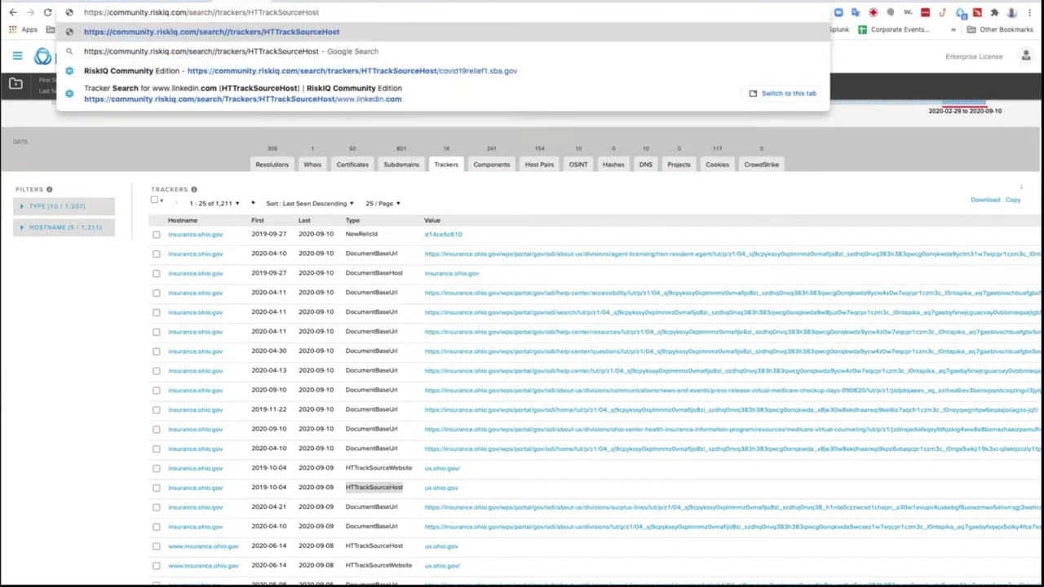
type("/www")
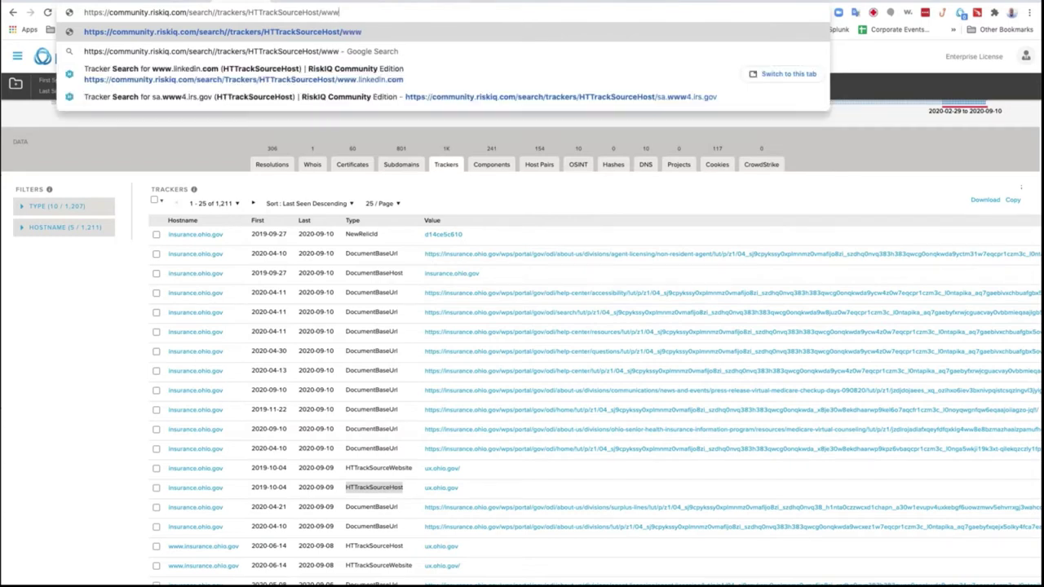
type(".")
type("li")
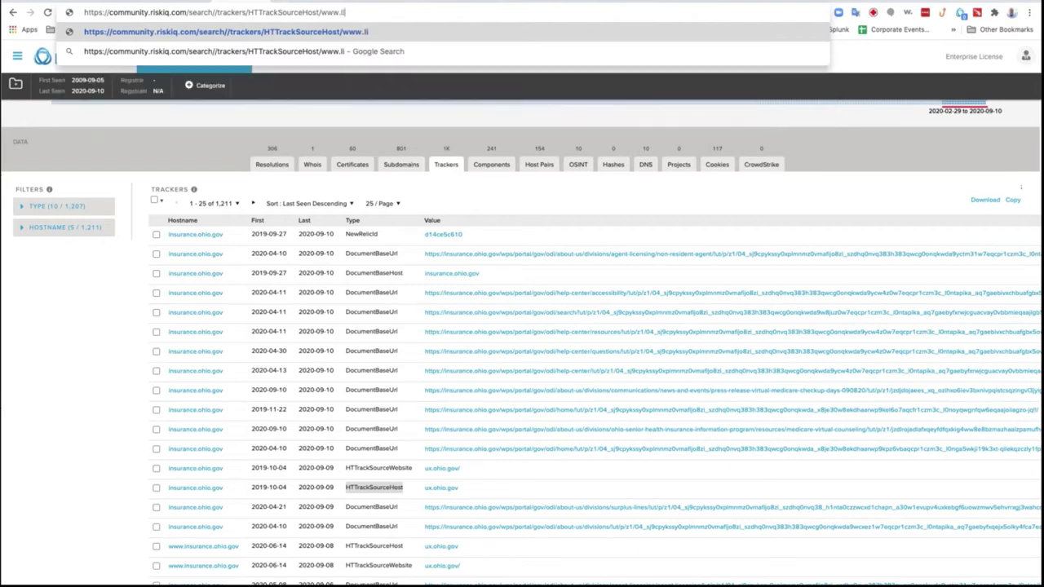
type("nkedin.com")
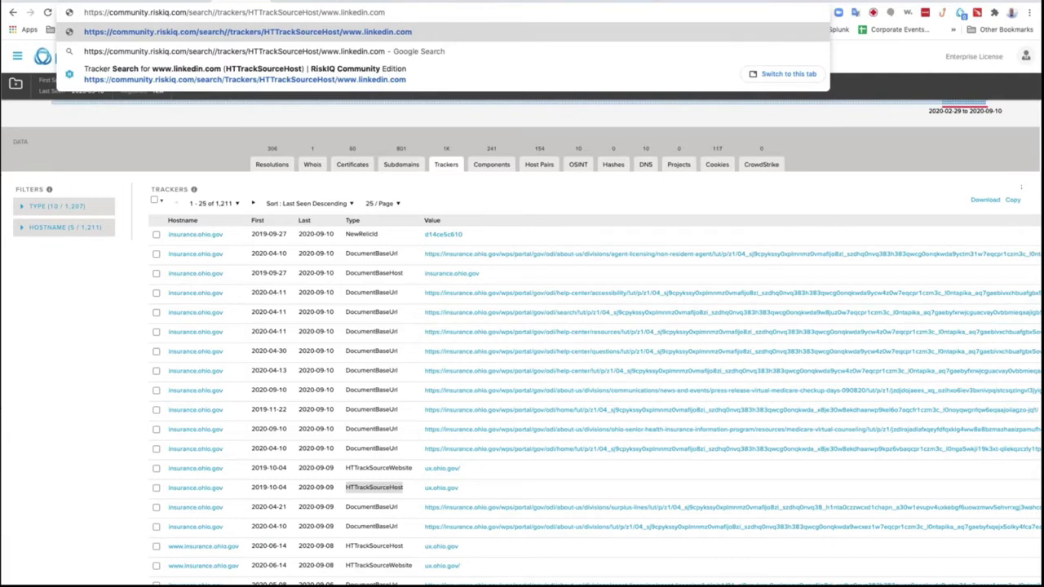
key("Return")
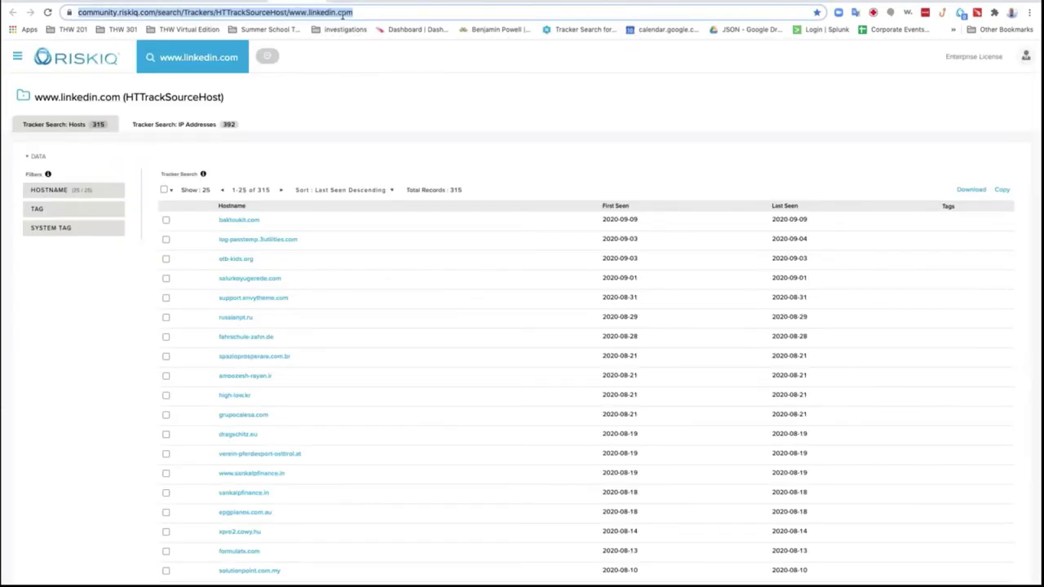
left_click_drag(393, 12, 101, 12)
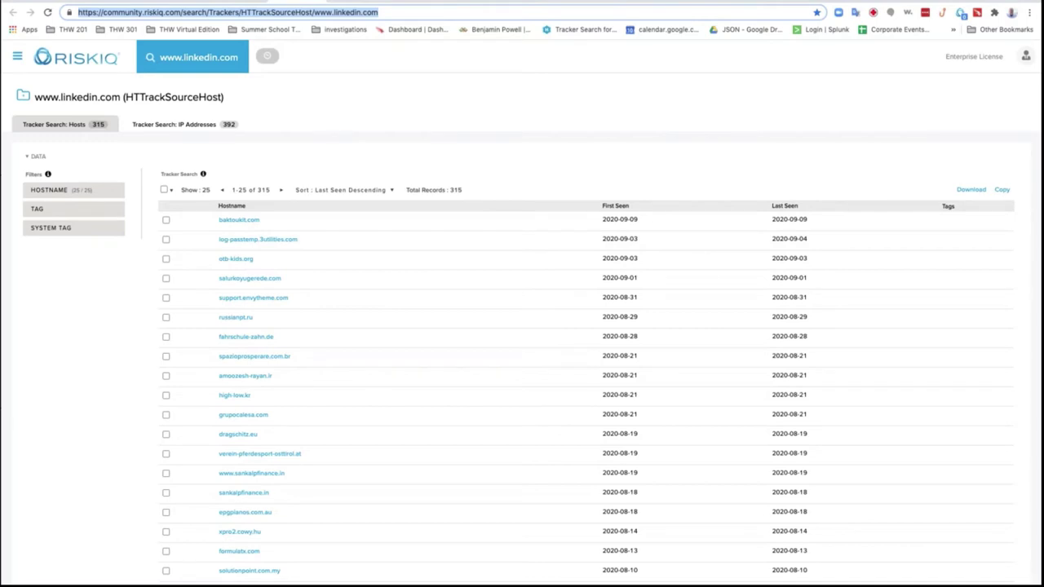
left_click(247, 12)
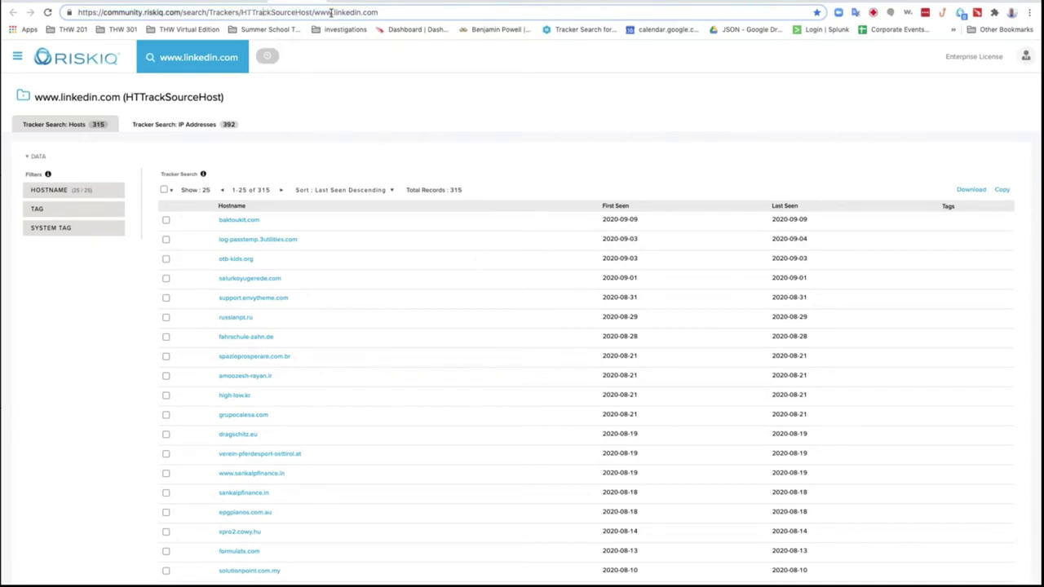
key("Return")
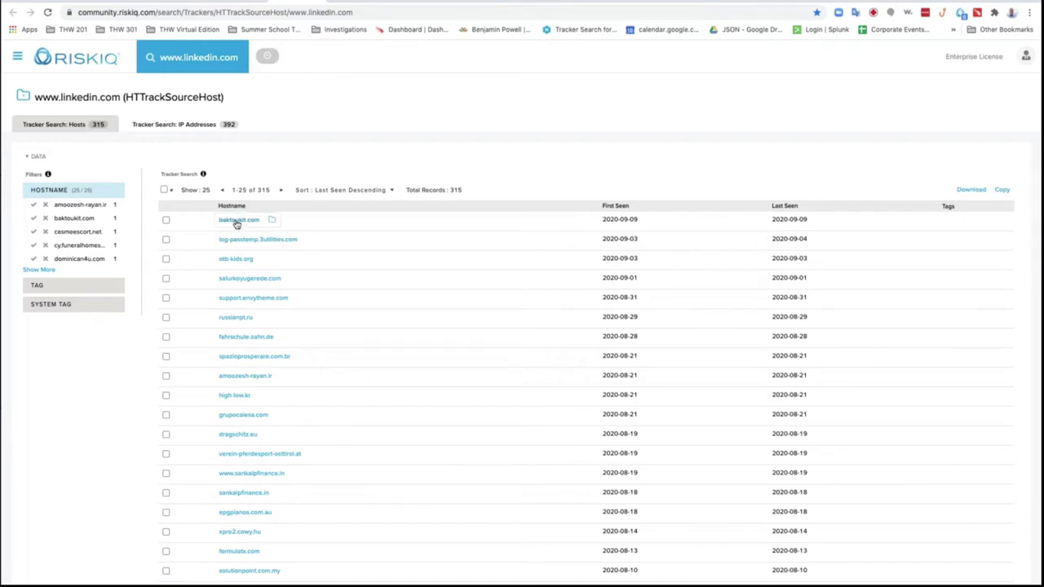
- Check the first-seen and last-seen dates of the most recent hosts and open log-passtemp.3utilities.com in a new tab
mouse_move(631, 222)
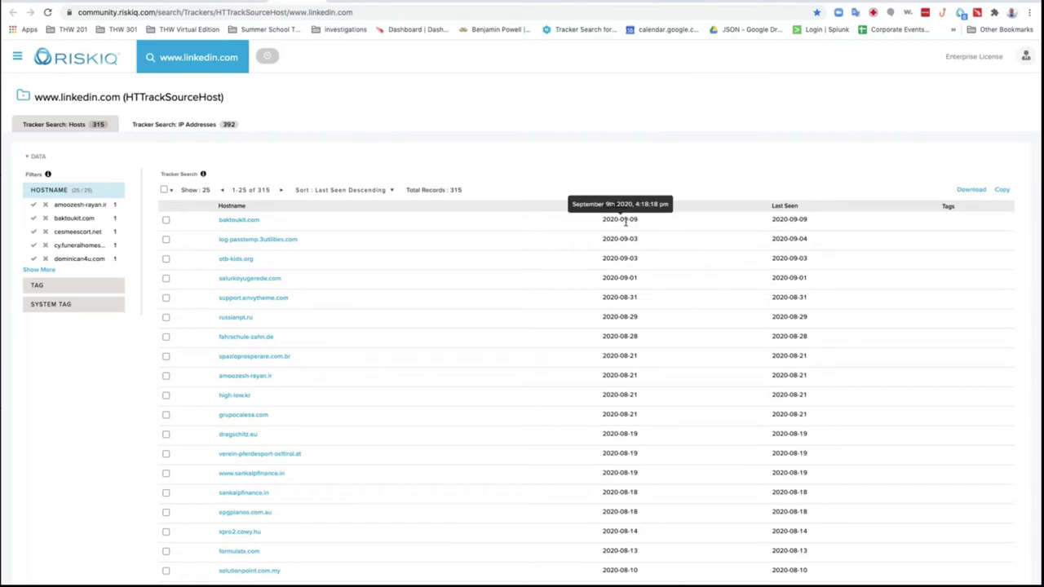
mouse_move(783, 222)
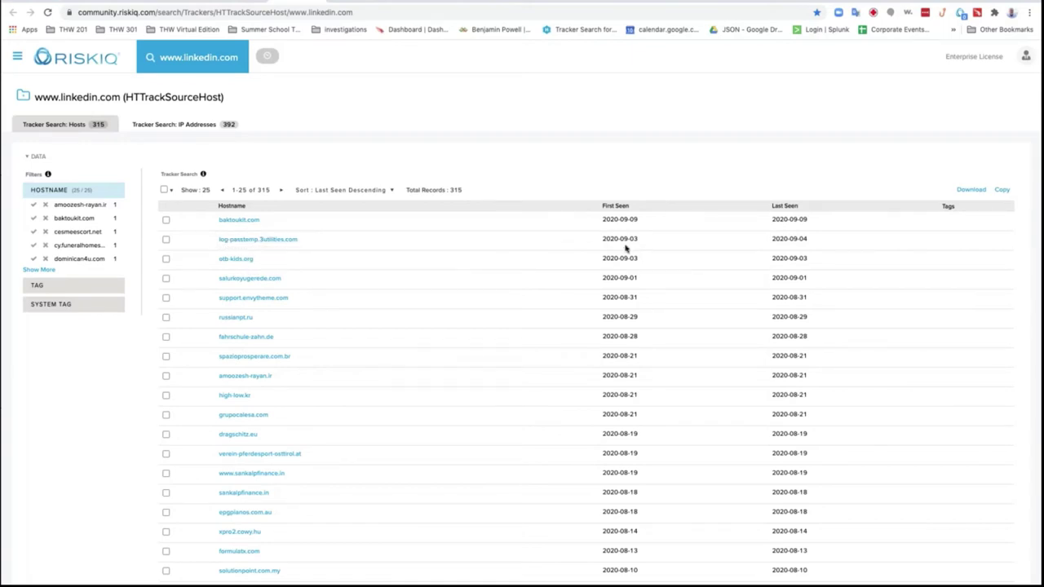
mouse_move(786, 241)
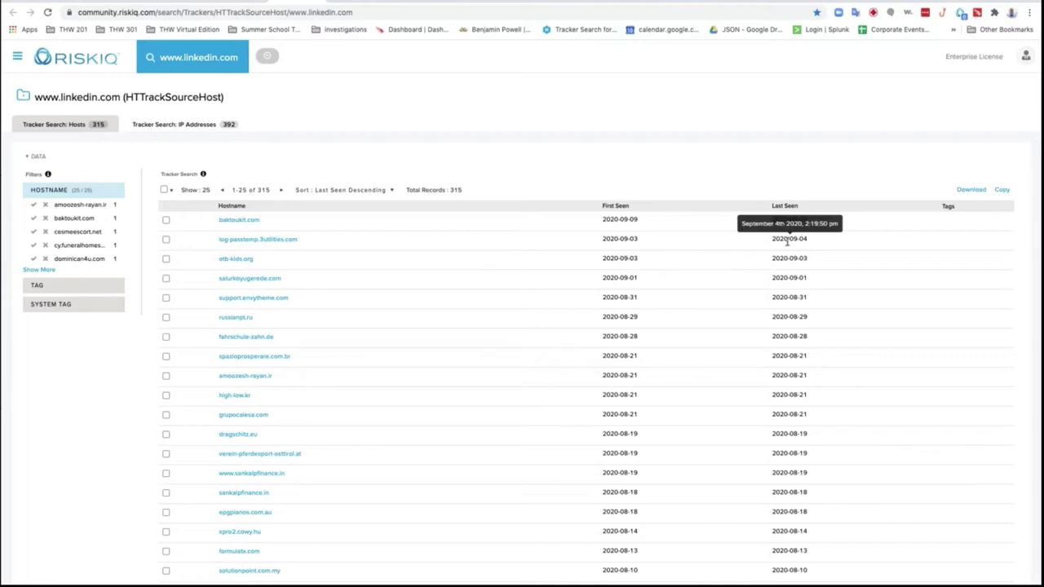
left_click(263, 240)
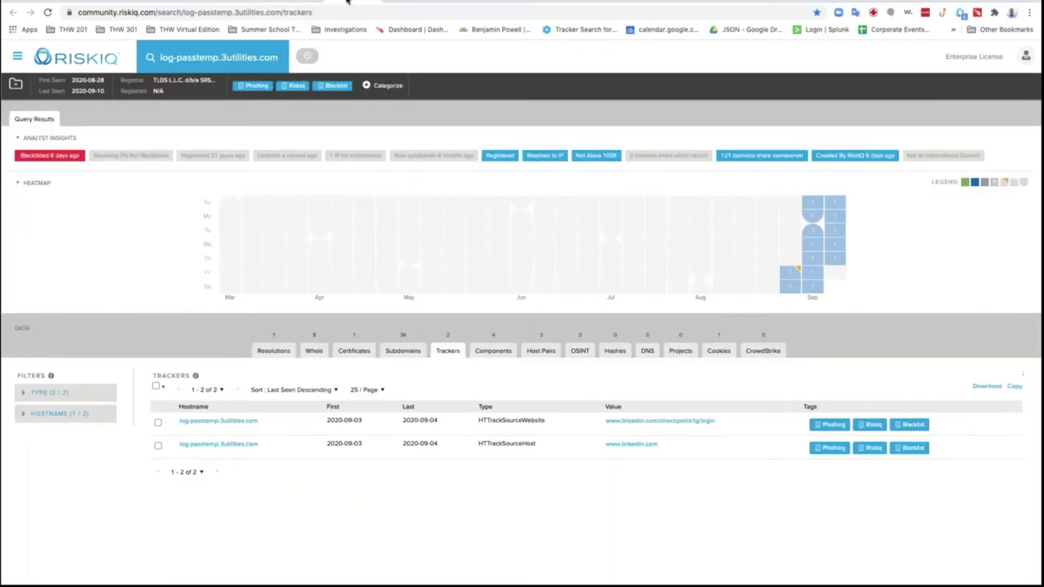
key("super+bracketleft")
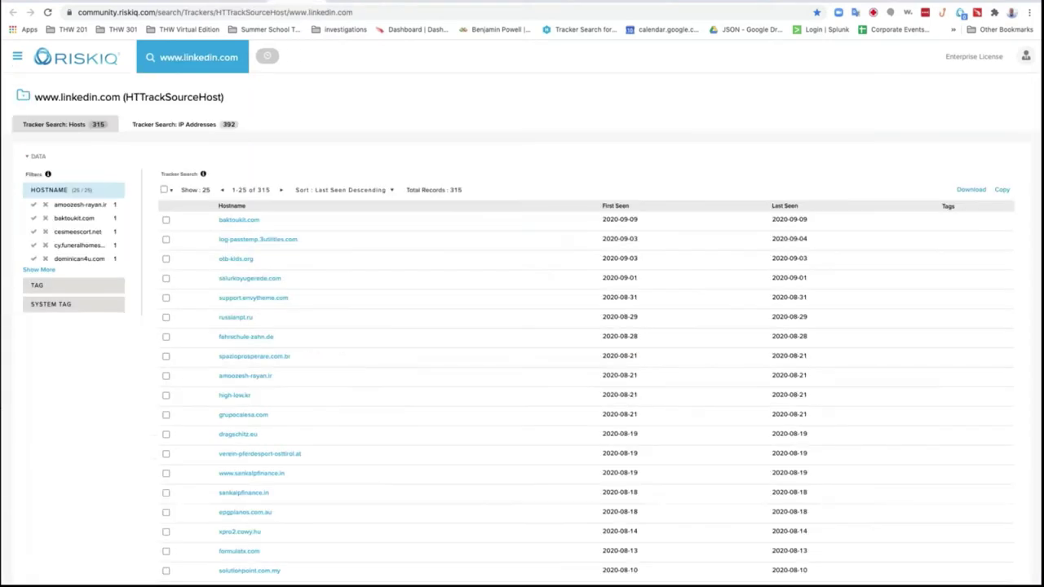
right_click(239, 237)
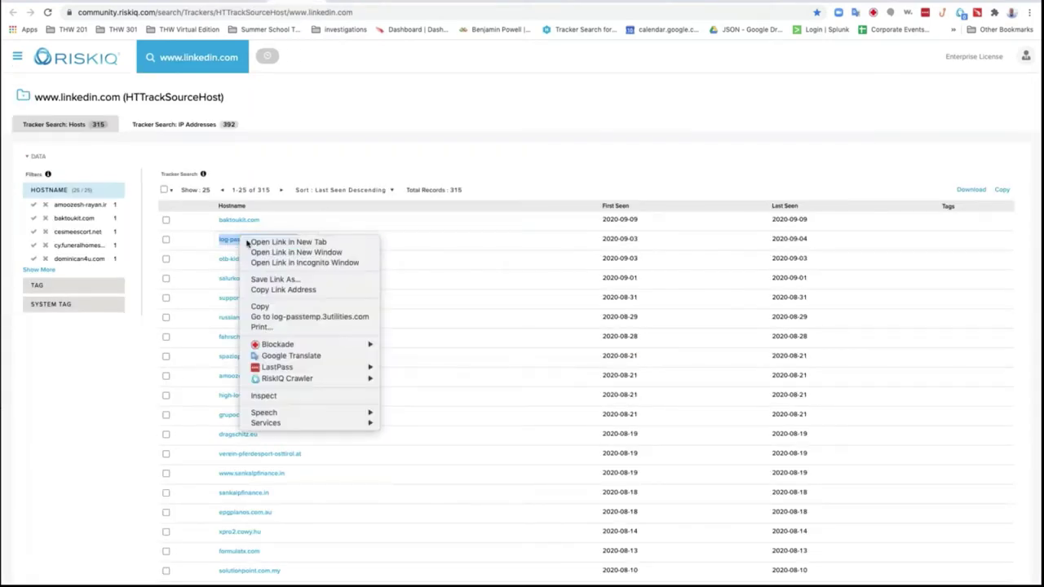
left_click(288, 242)
key("ctrl+Tab")
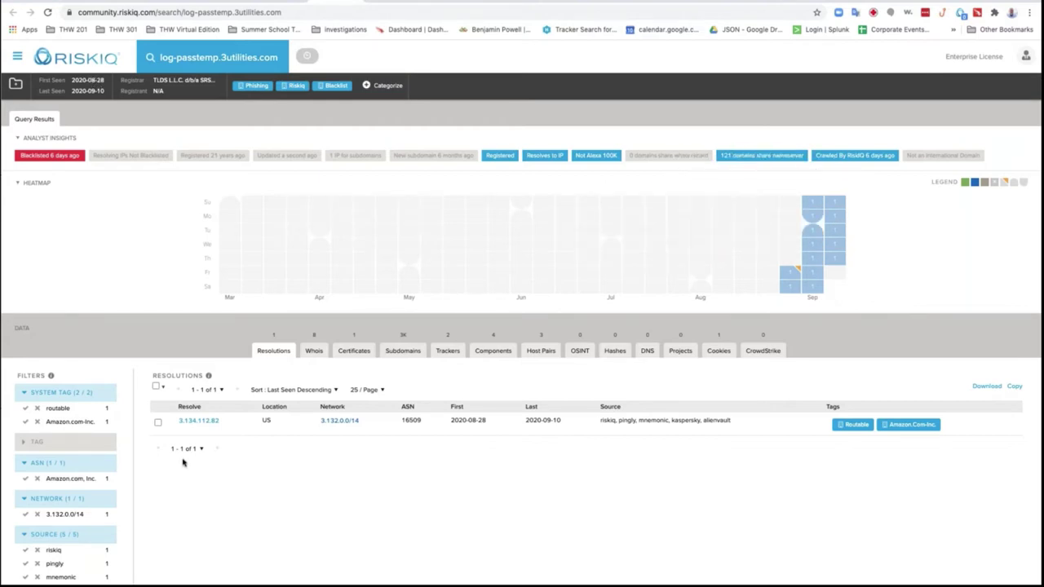
- Examine the Whois change history of log-passtemp.3utilities.com through the 2020-02-07, 2018-06-04, 2017-09-21 and 2014-08-13 records
left_click(315, 354)
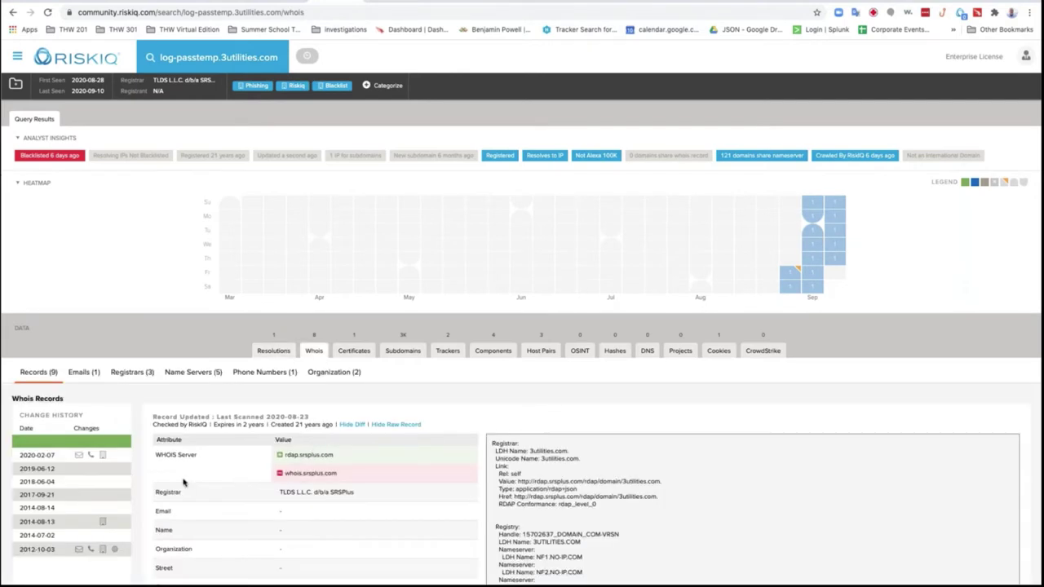
left_click(62, 458)
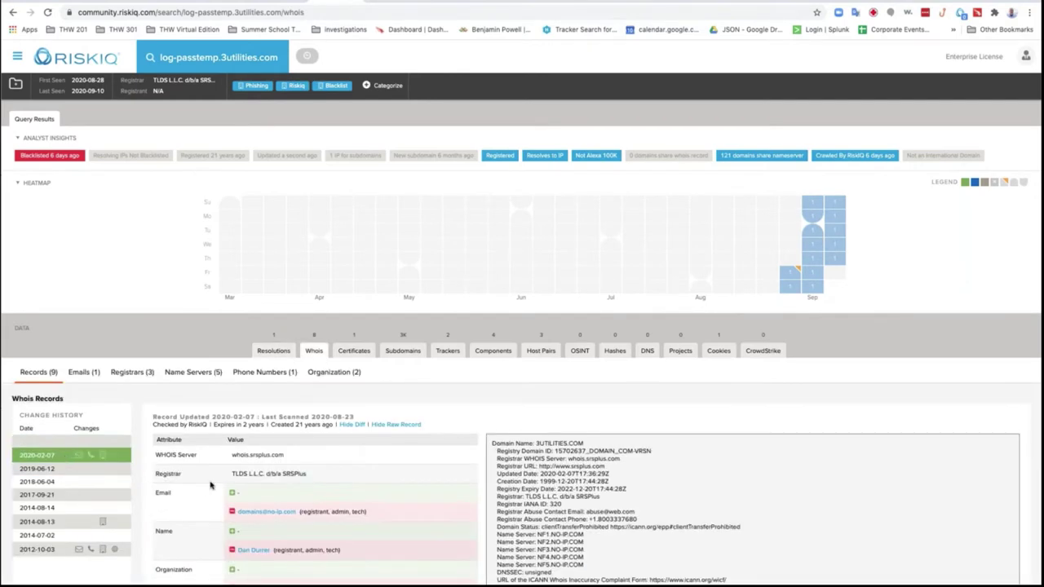
scroll(212, 486, "down", 1)
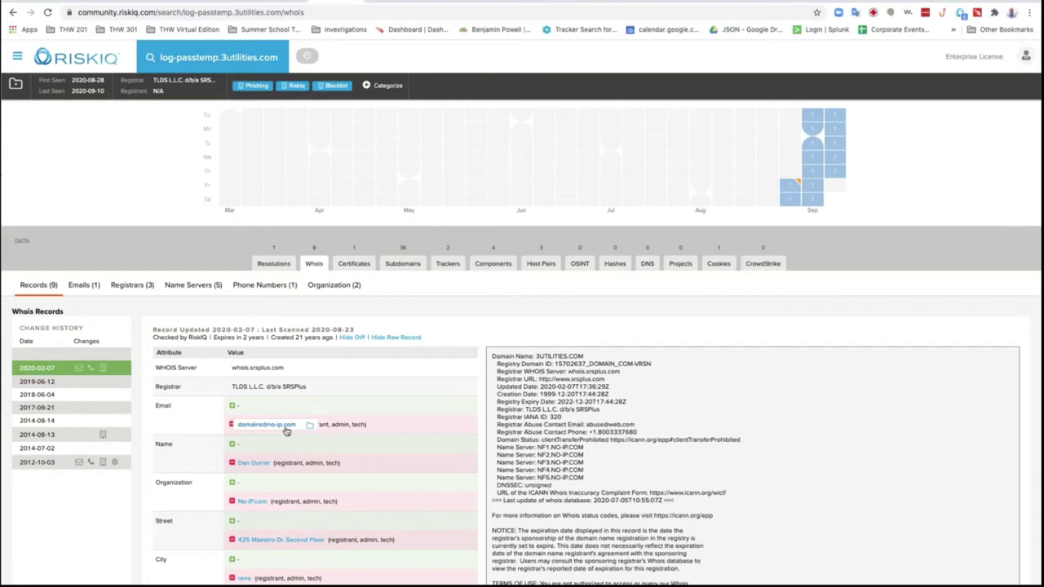
left_click(48, 399)
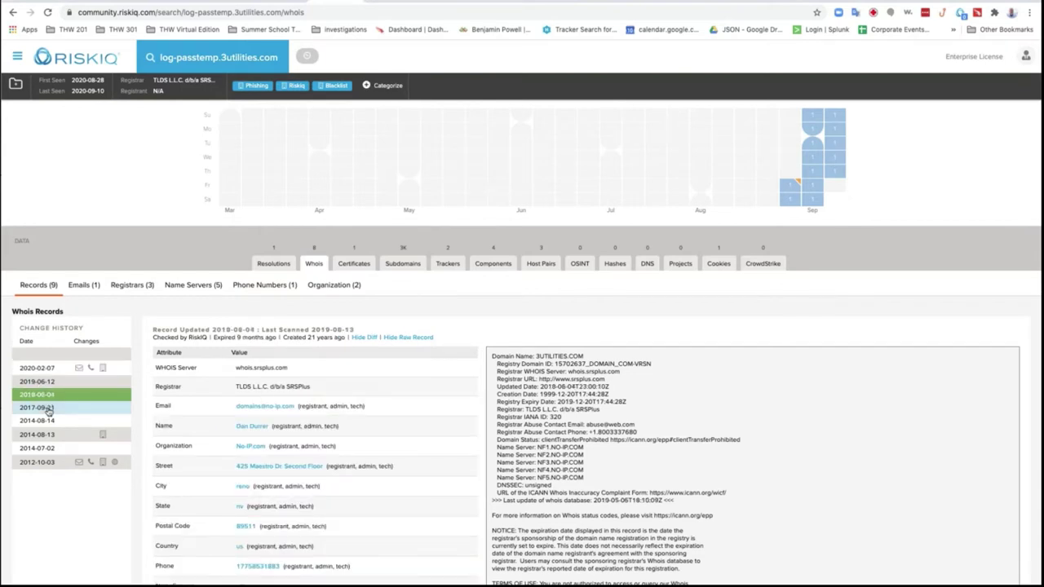
left_click(48, 409)
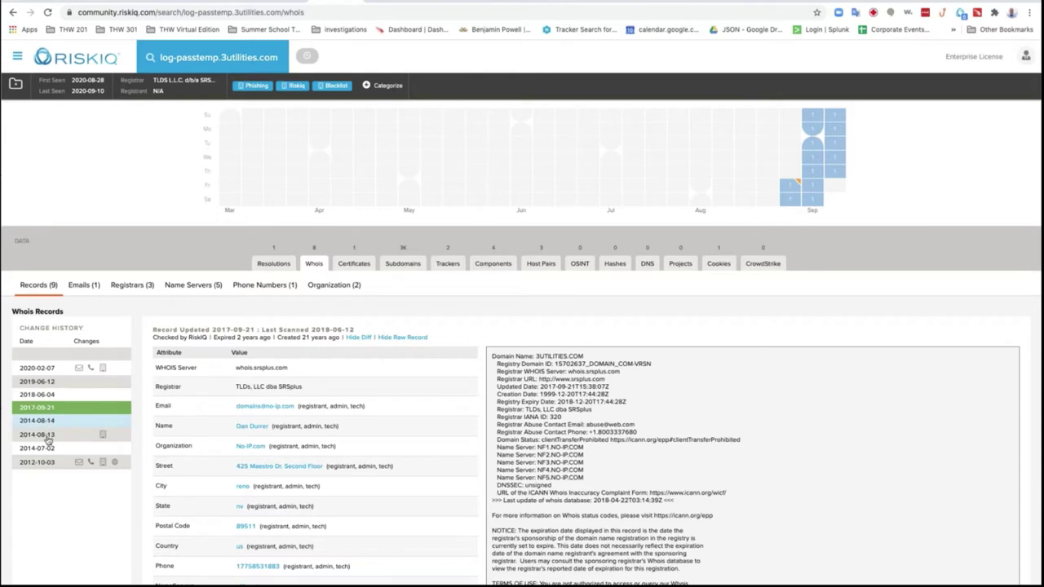
left_click(47, 435)
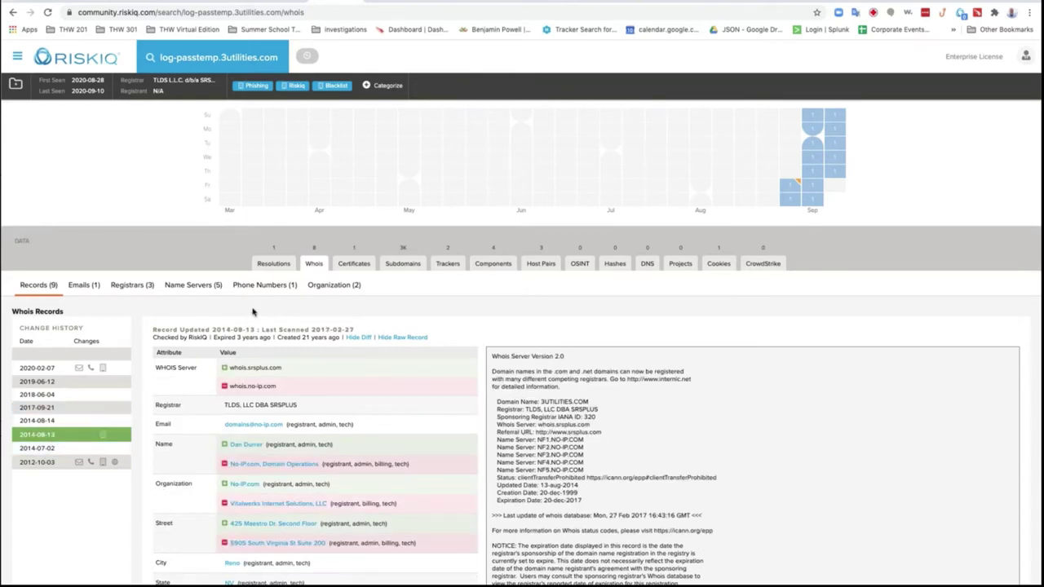
- Look through the Whois emails, registrars, name servers, phone numbers and organizations, and return to the records list
left_click(84, 285)
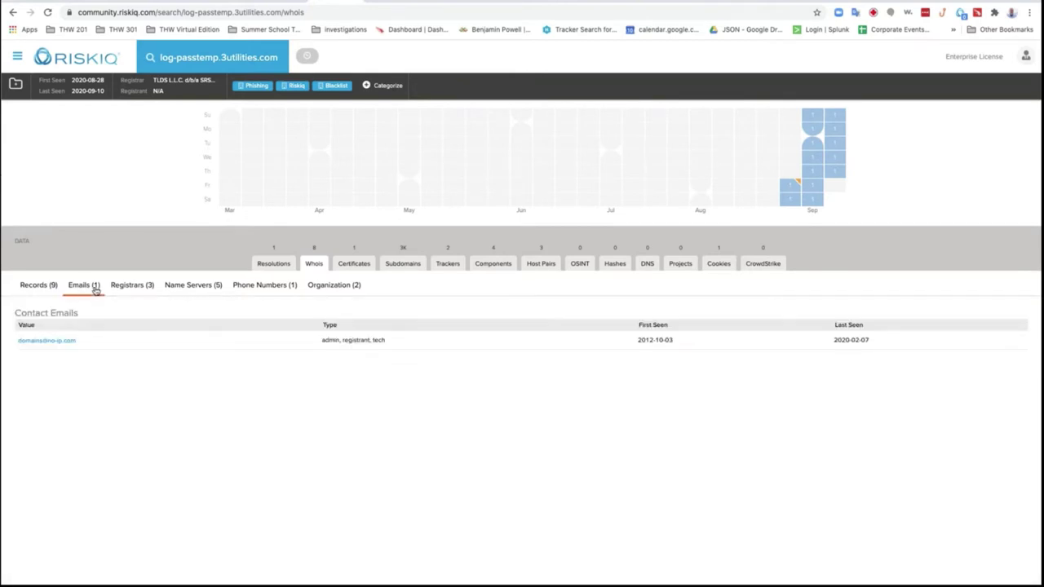
left_click(131, 285)
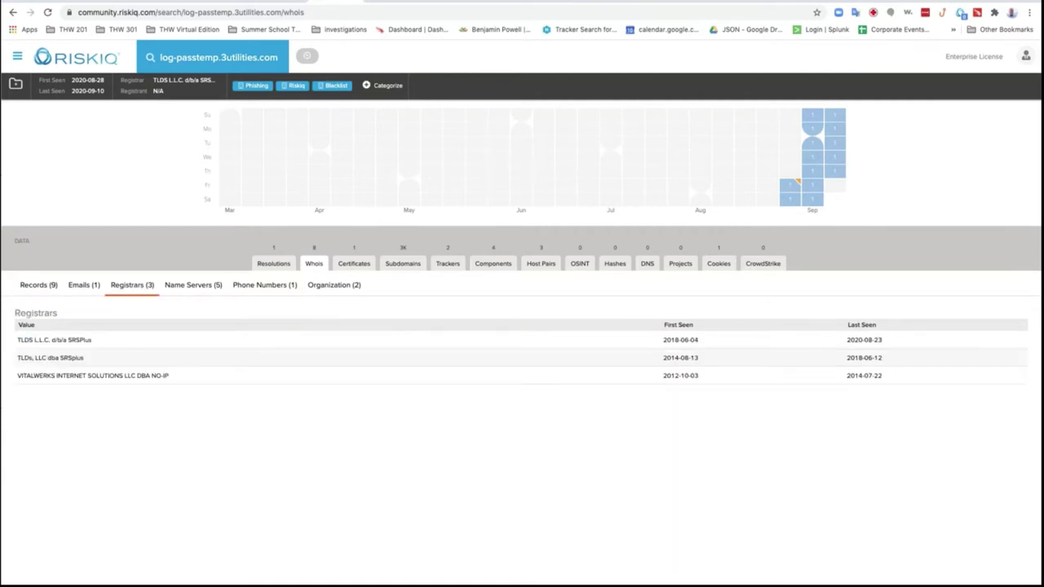
left_click(196, 287)
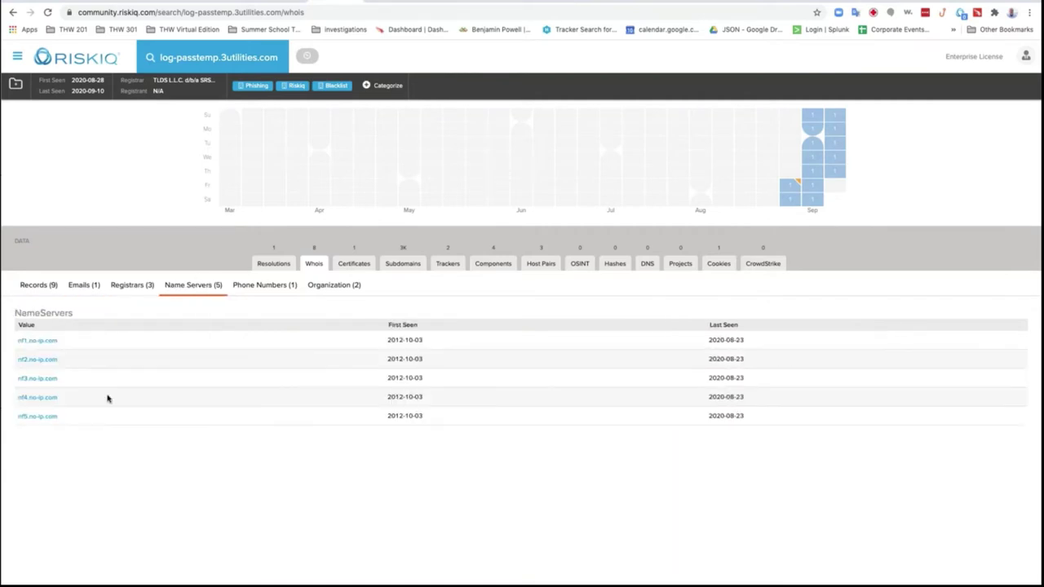
left_click(279, 290)
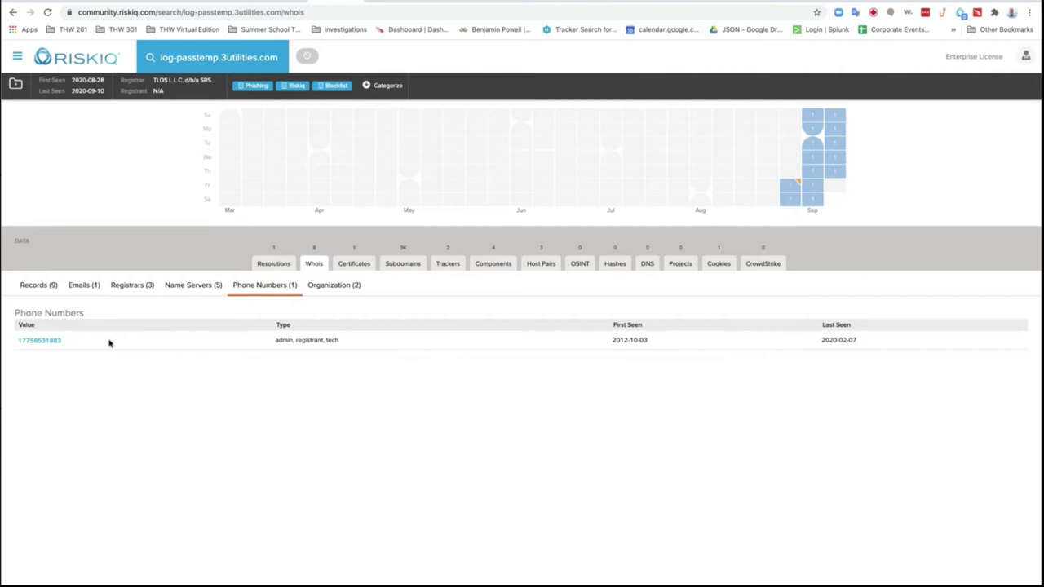
left_click(340, 285)
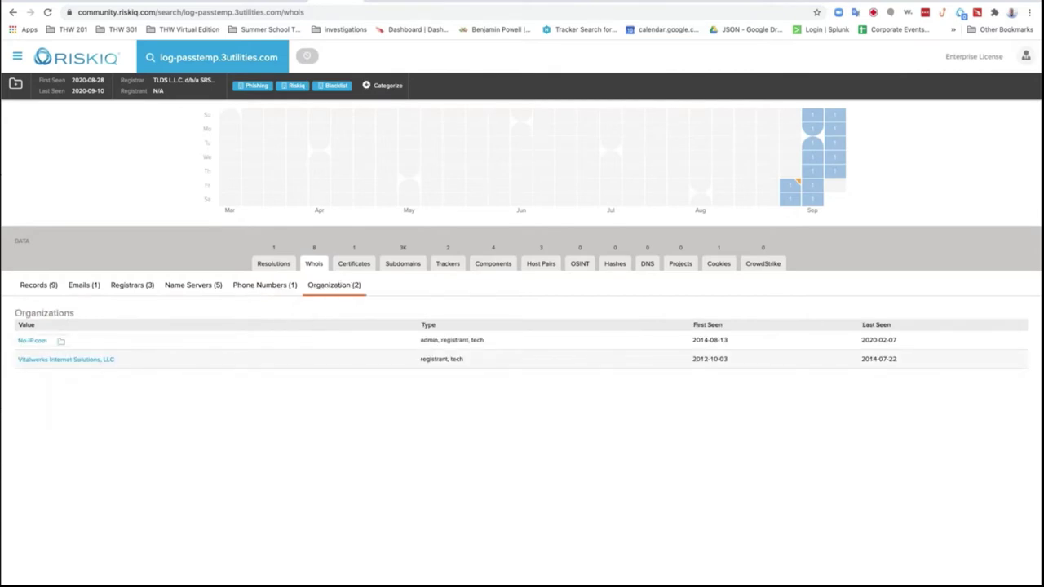
left_click(38, 287)
- Inspect the expanded details of the host's SSL certificate and view its list of subdomains
left_click(354, 264)
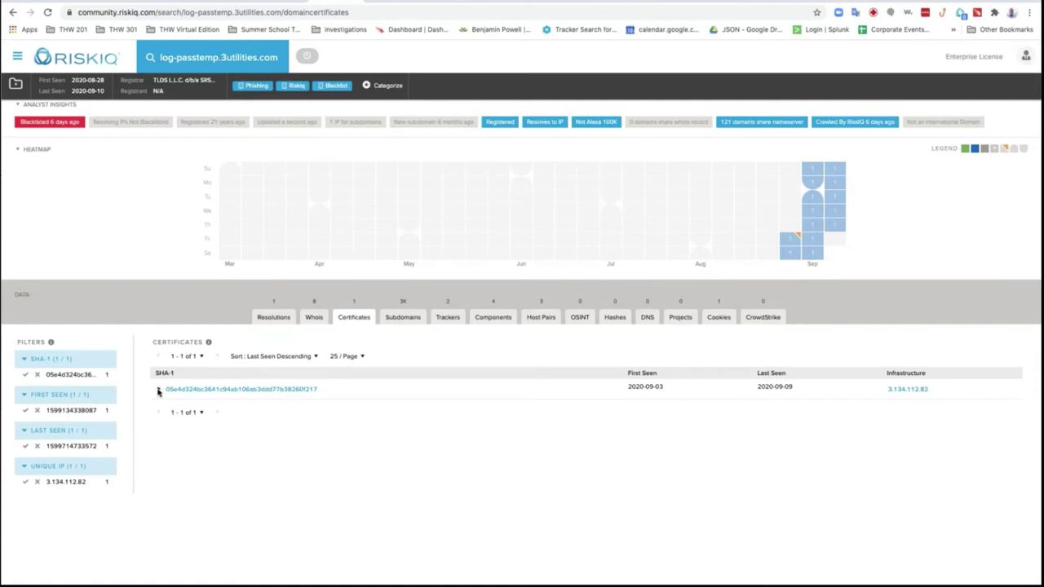
left_click(159, 390)
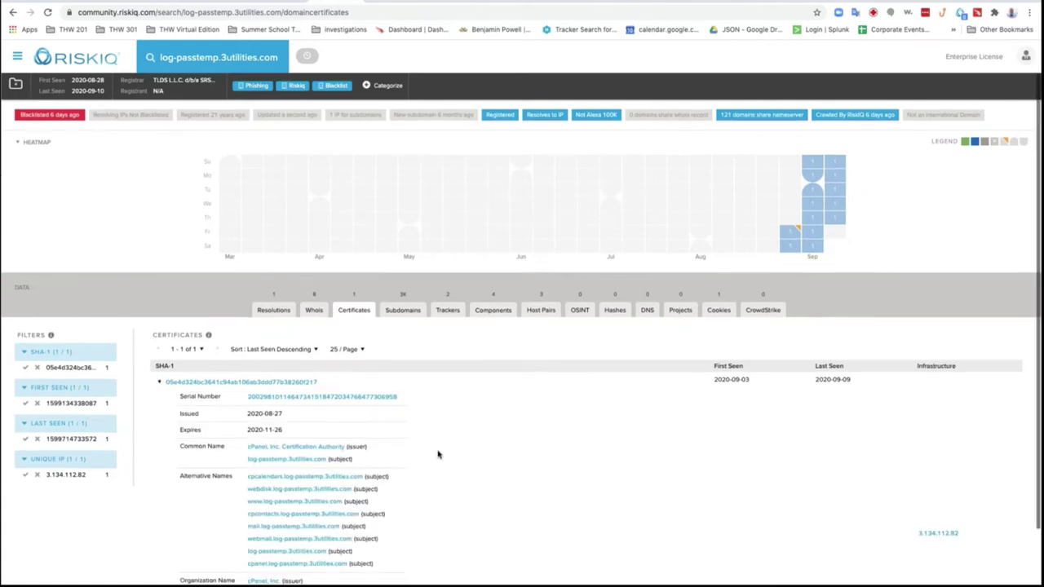
scroll(440, 455, "down", 2)
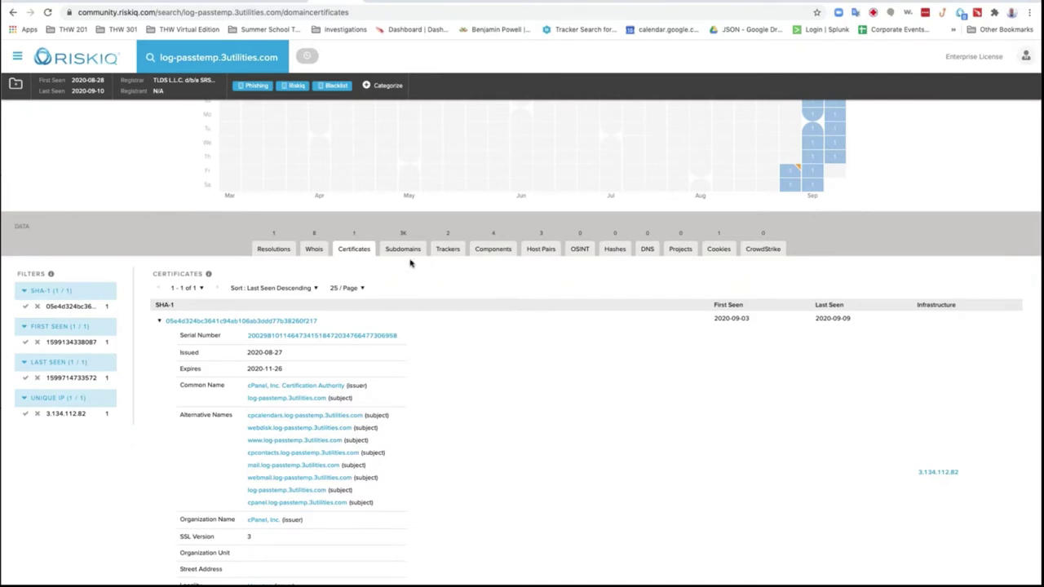
left_click(404, 250)
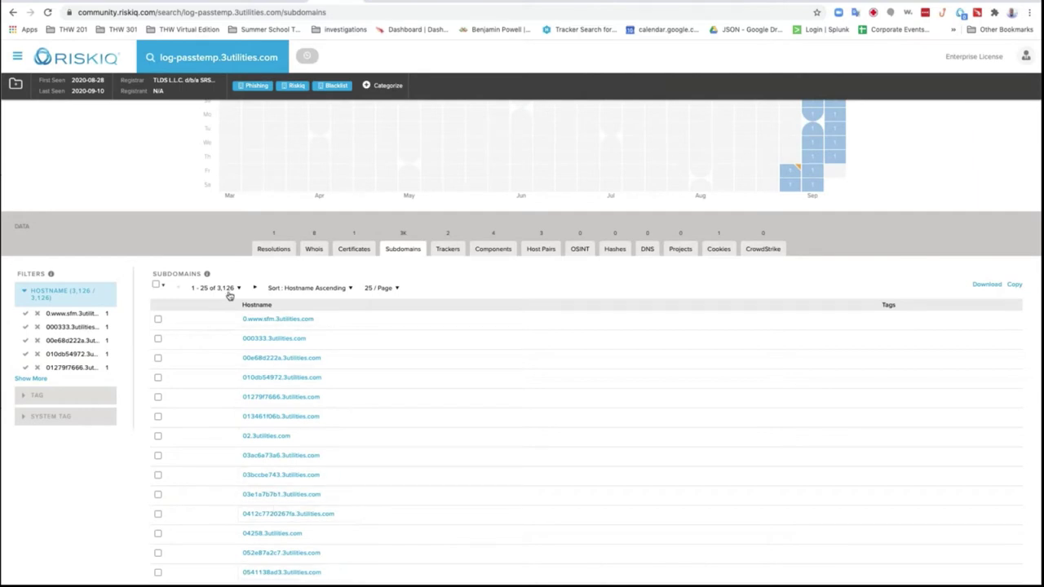
left_click(450, 251)
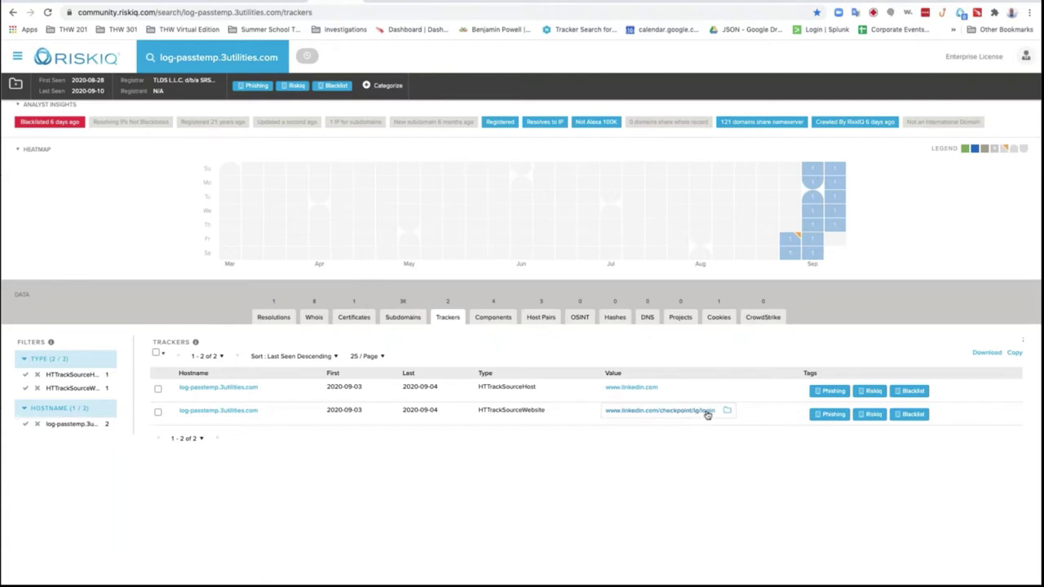
left_click_drag(717, 412, 601, 411)
key("super+c")
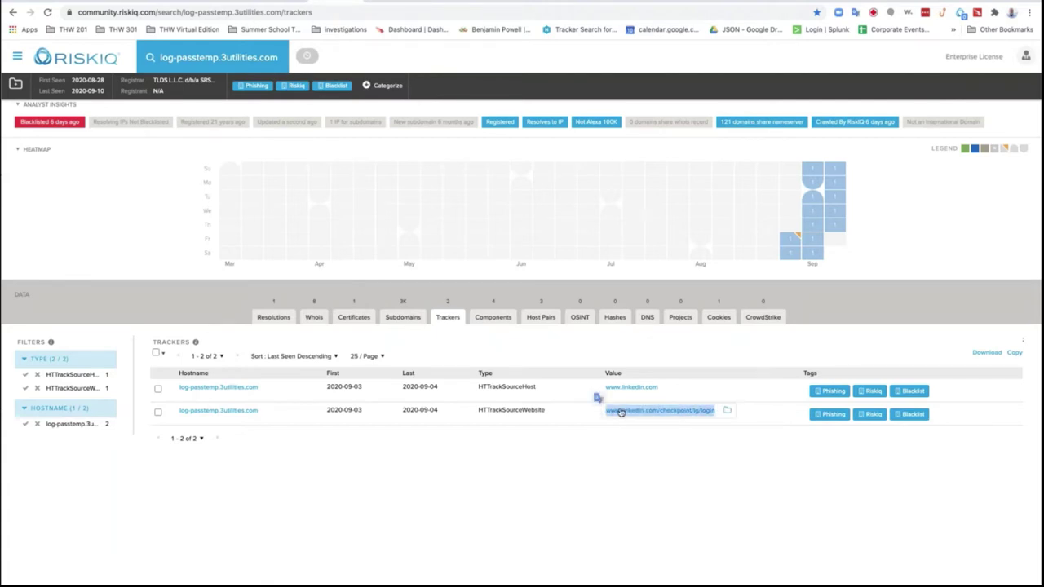
right_click(631, 414)
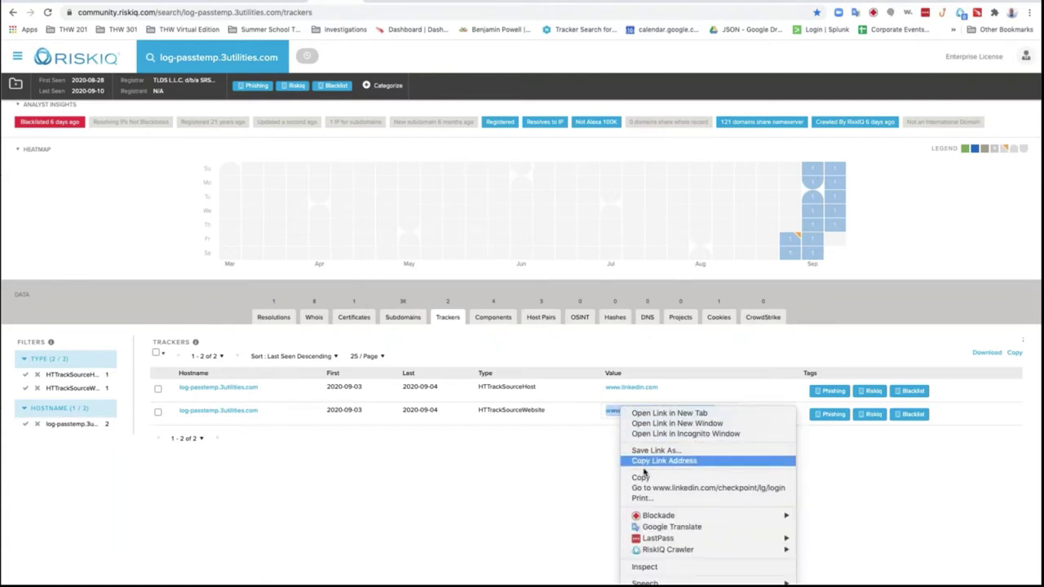
left_click(642, 478)
right_click(336, 1)
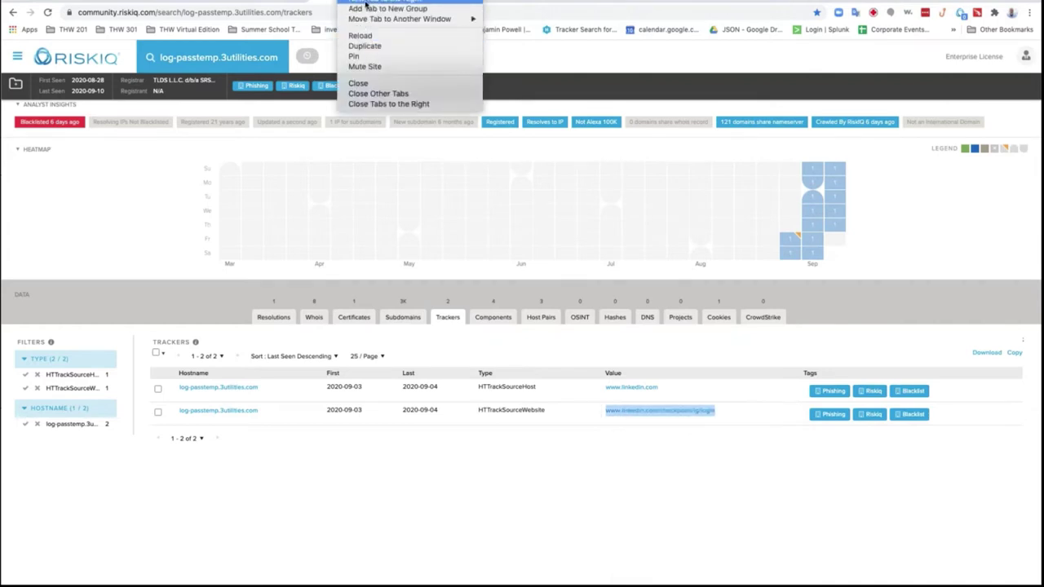
left_click(364, 2)
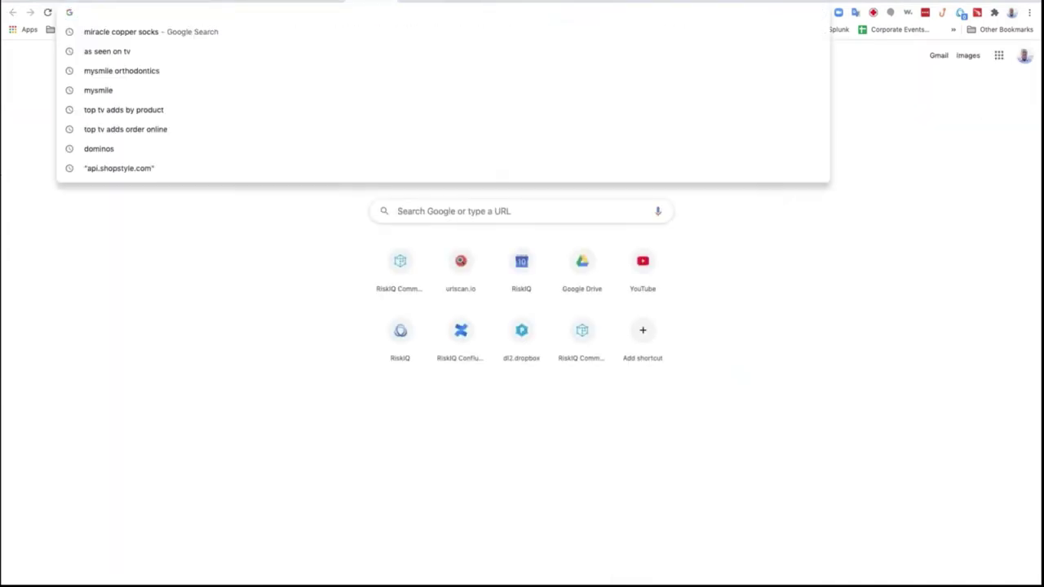
key("super+v")
key("Return")
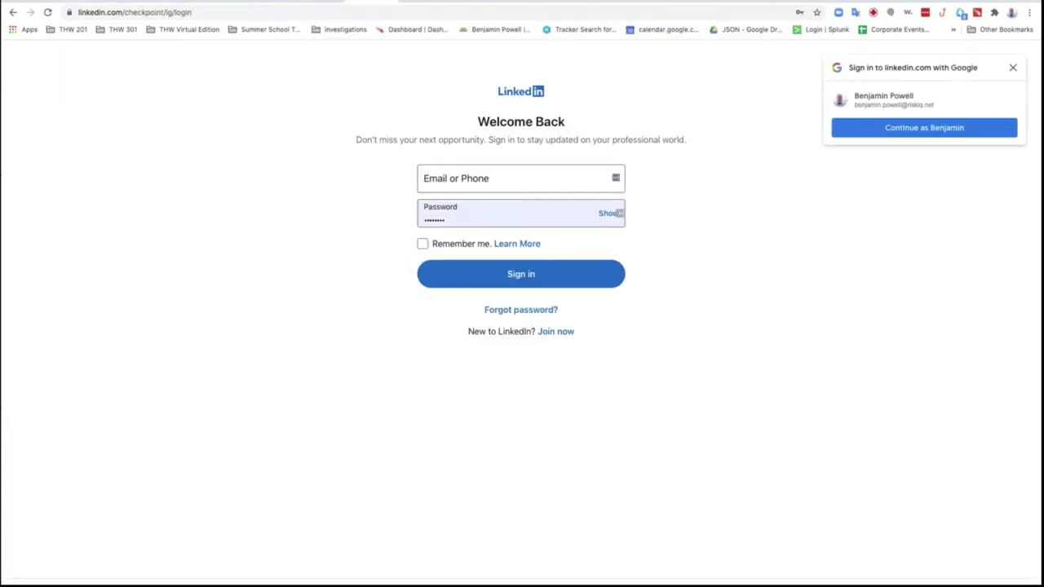
- Return to the log-passtemp.3utilities.com results and look through its components, host pairs and cookies
left_click(397, 2)
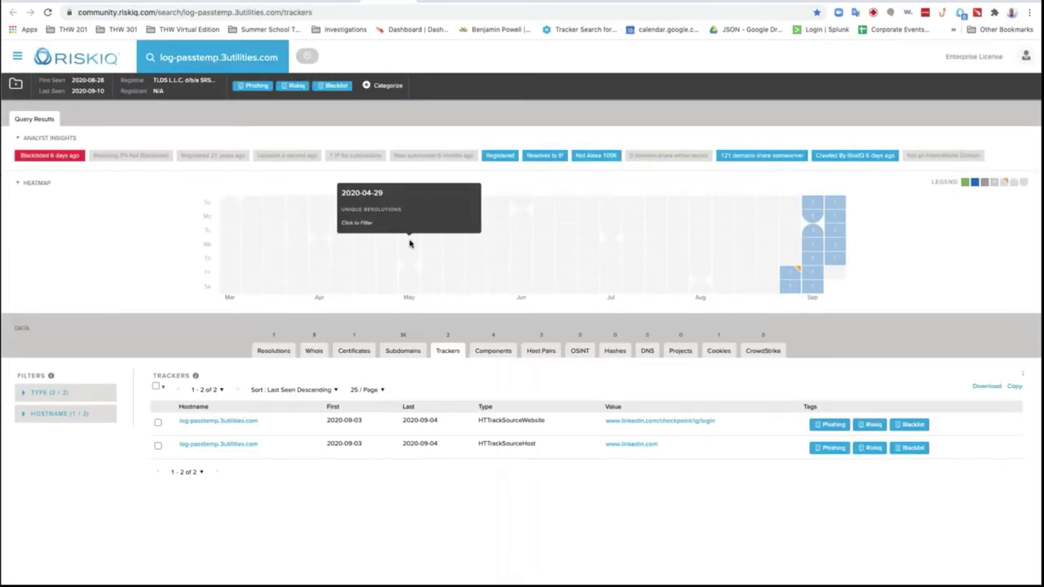
left_click(492, 351)
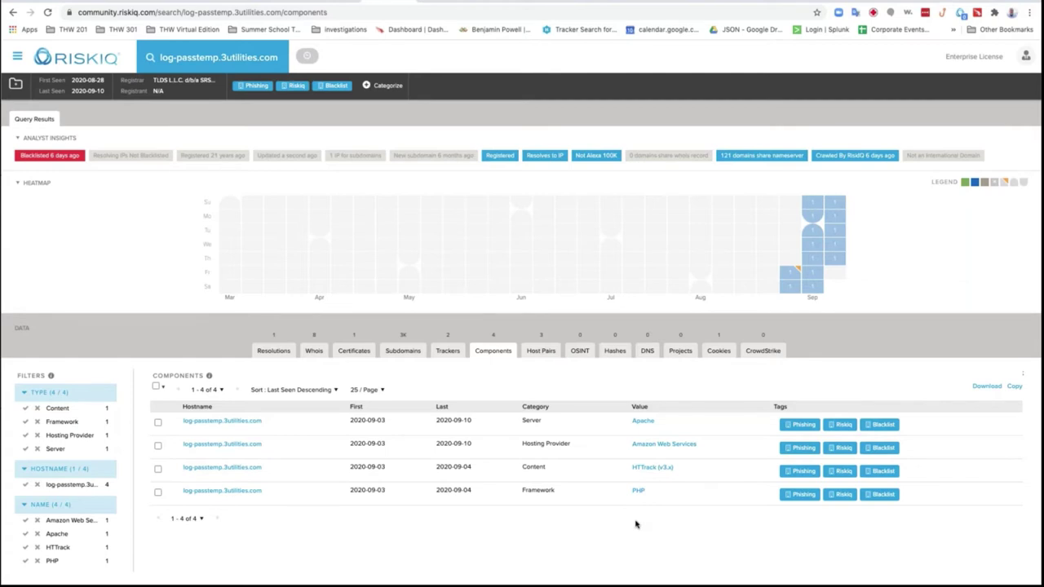
left_click(542, 352)
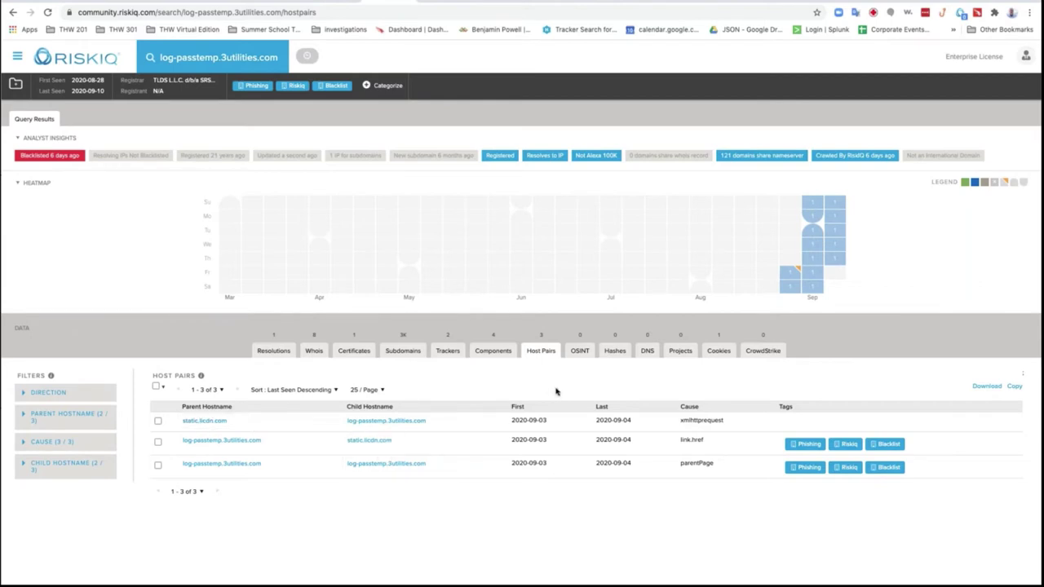
left_click(718, 351)
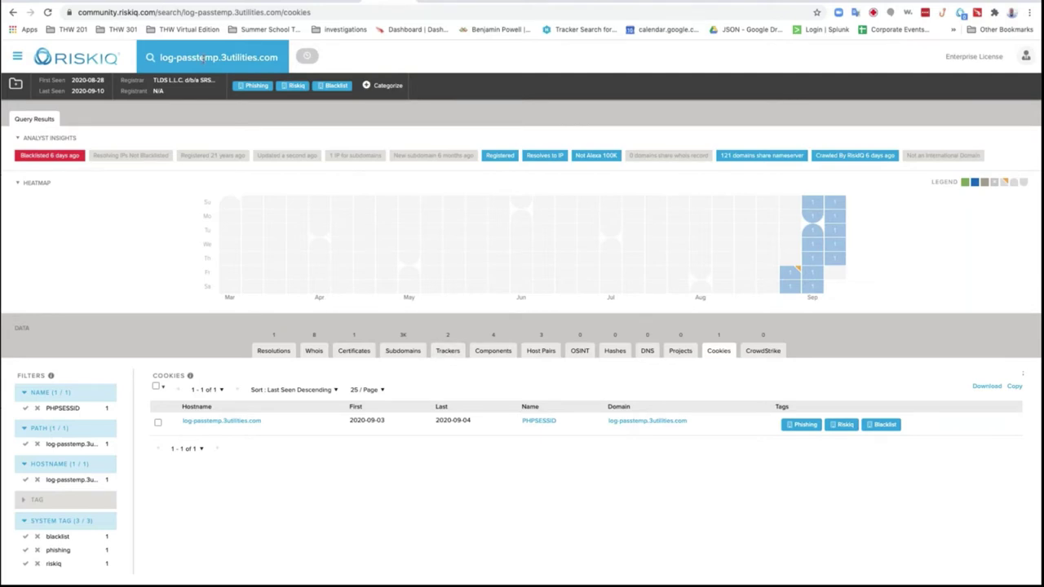
- Copy the hostname log-passtemp.3utilities.com from the current search and view its urlscan.io scan result
left_click(161, 56)
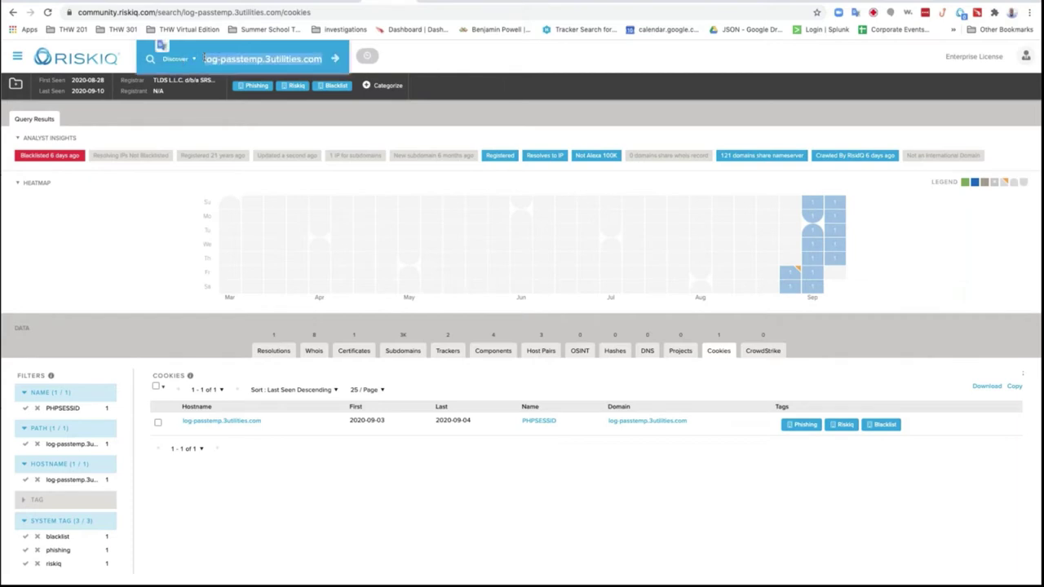
left_click_drag(205, 58, 322, 59)
right_click(309, 66)
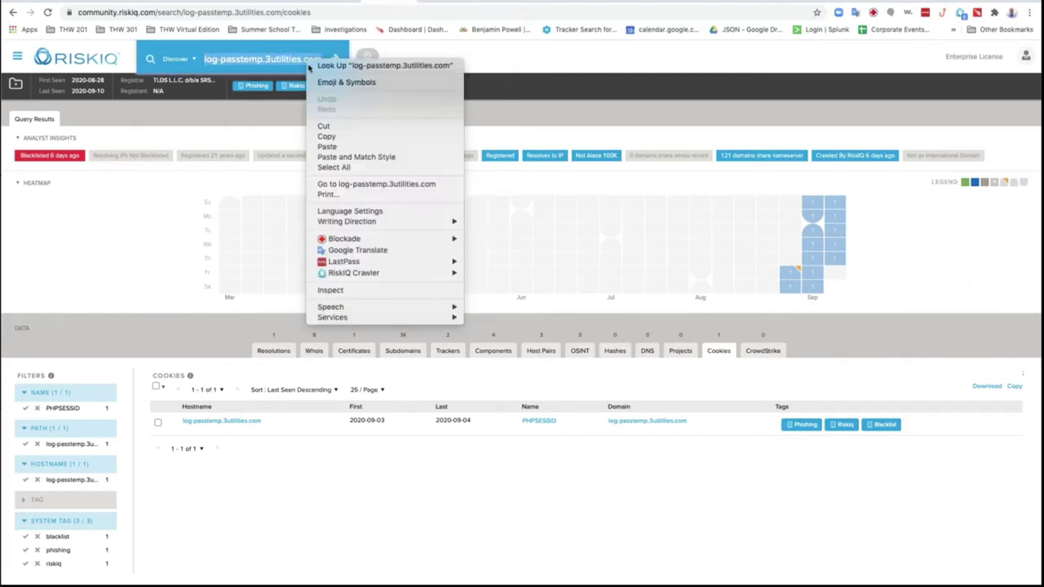
left_click(340, 137)
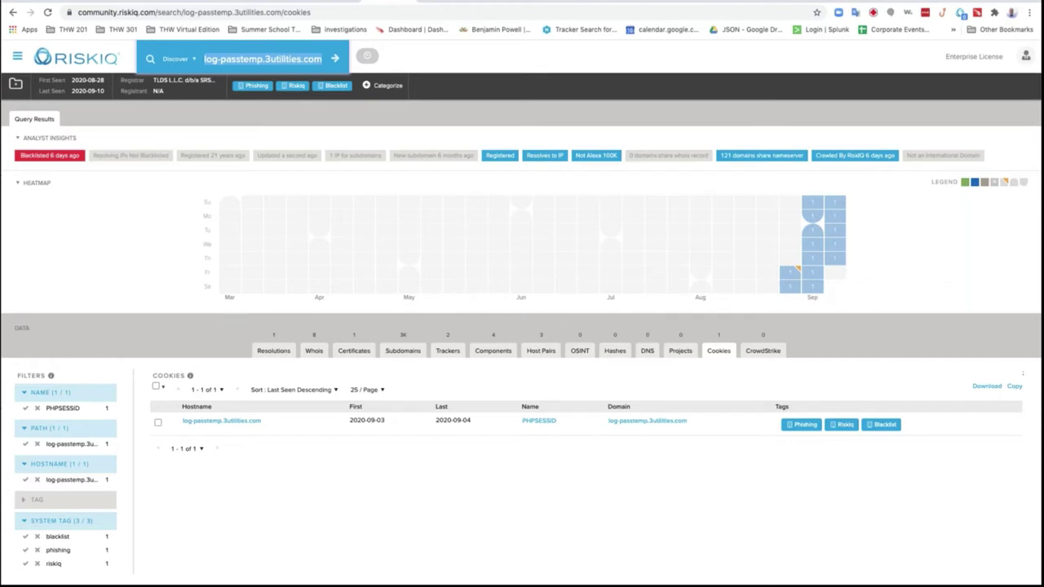
left_click(440, 2)
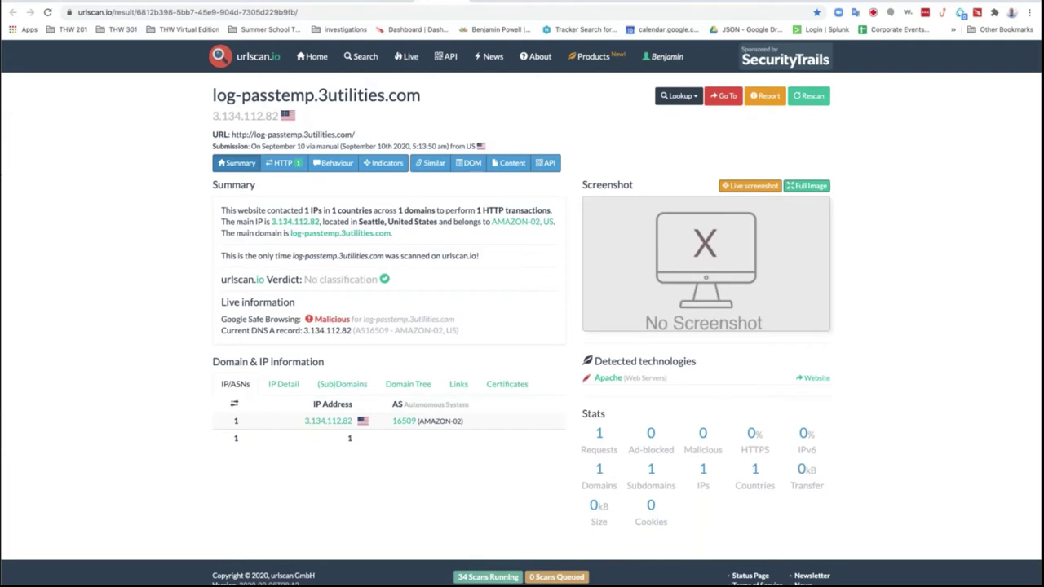
- Load the Google Safe Browsing site status page from the bookmarked Important Website collection
left_click(269, 29)
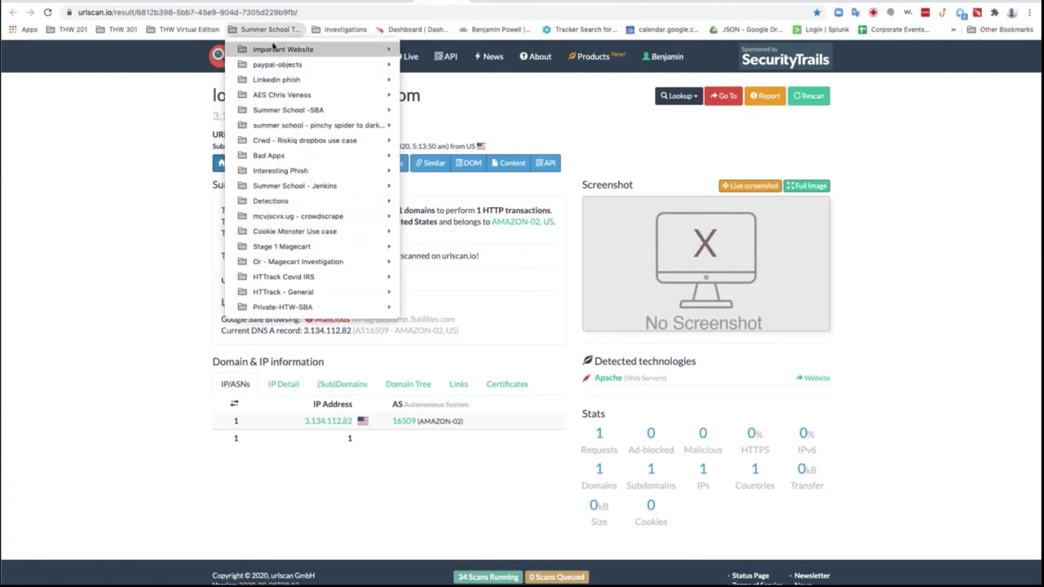
mouse_move(287, 50)
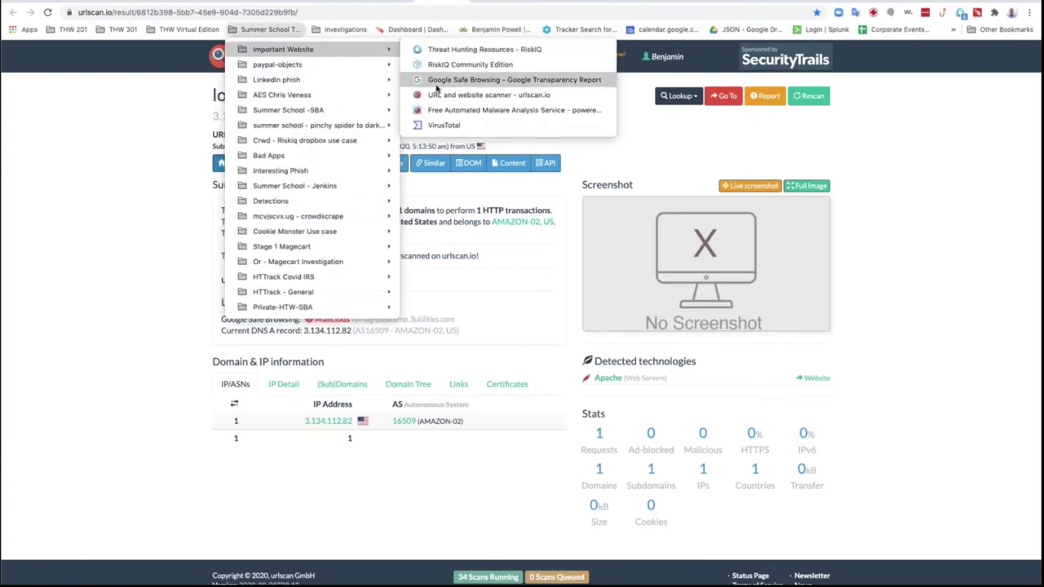
left_click(436, 85)
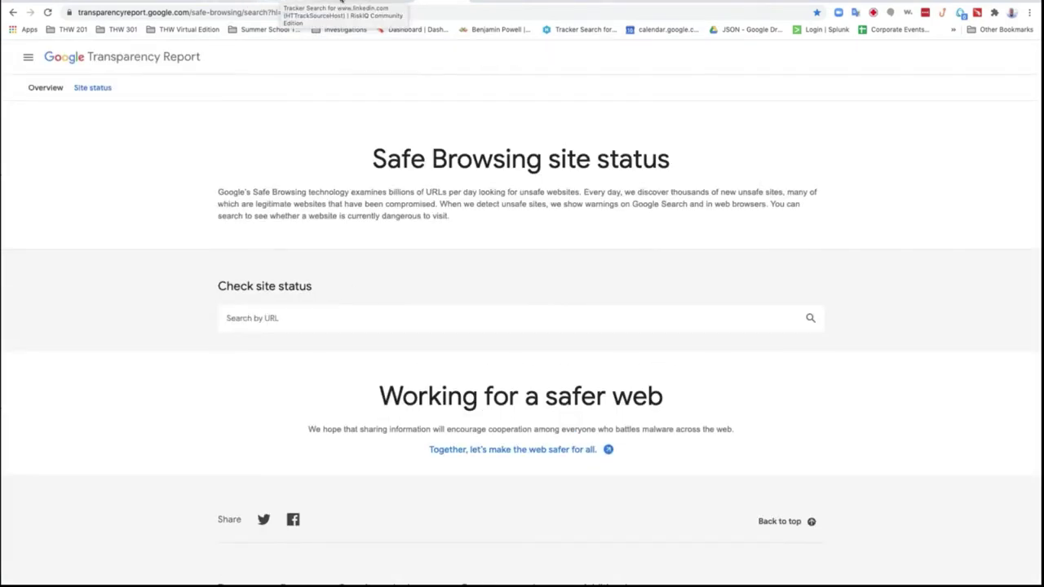
- Return to the host's RiskIQ results and copy log-passtemp.3utilities.com from the search again
left_click(285, 2)
right_click(215, 58)
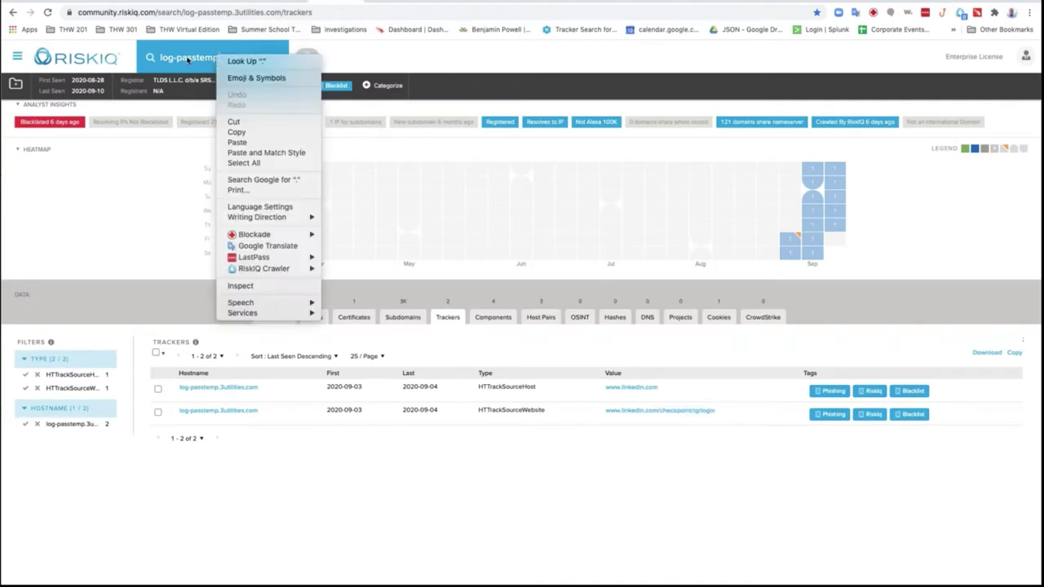
left_click(190, 58)
left_click(189, 59)
right_click(243, 57)
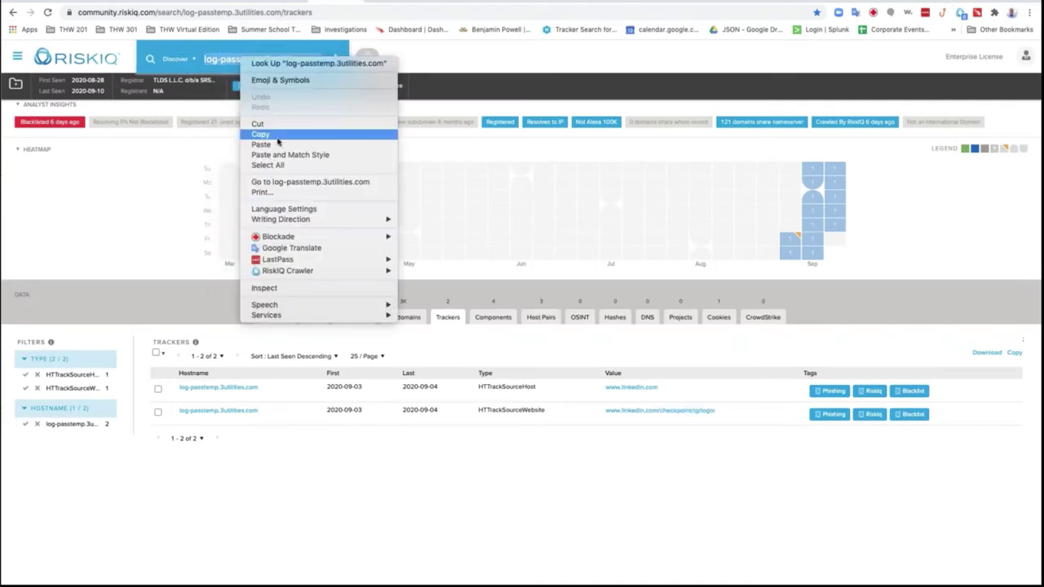
left_click(278, 132)
- Check the Google Safe Browsing status of log-passtemp.3utilities.com and review the report
left_click(437, 3)
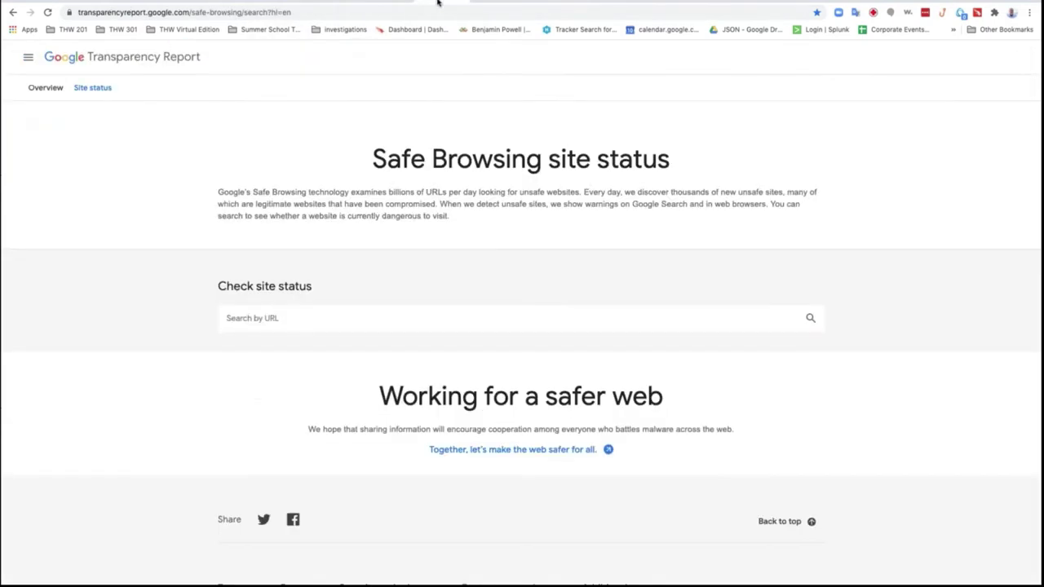
left_click(349, 318)
key("ctrl+v")
key("Return")
scroll(518, 371, "down", 2)
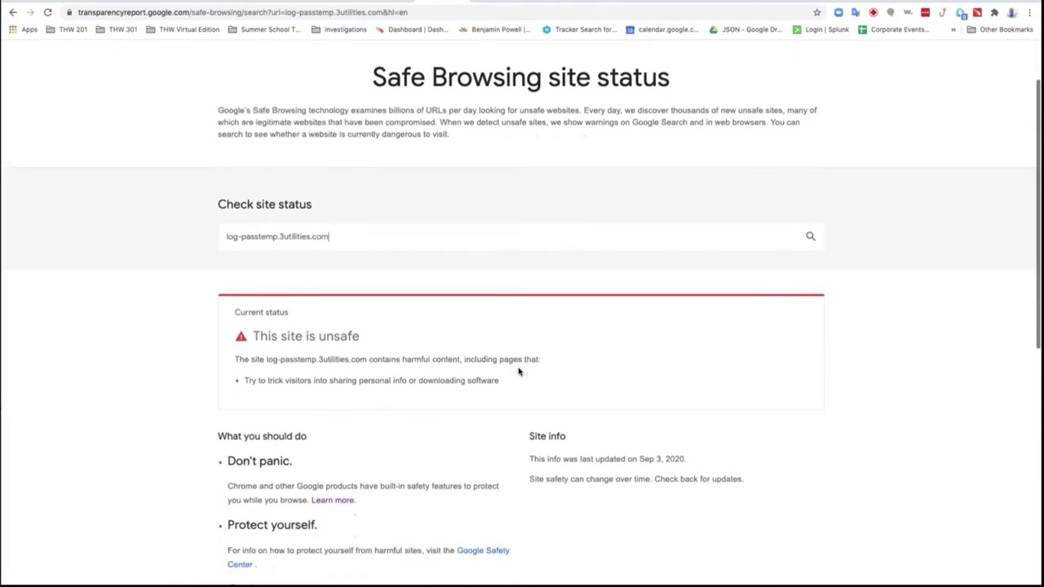
scroll(518, 371, "down", 1)
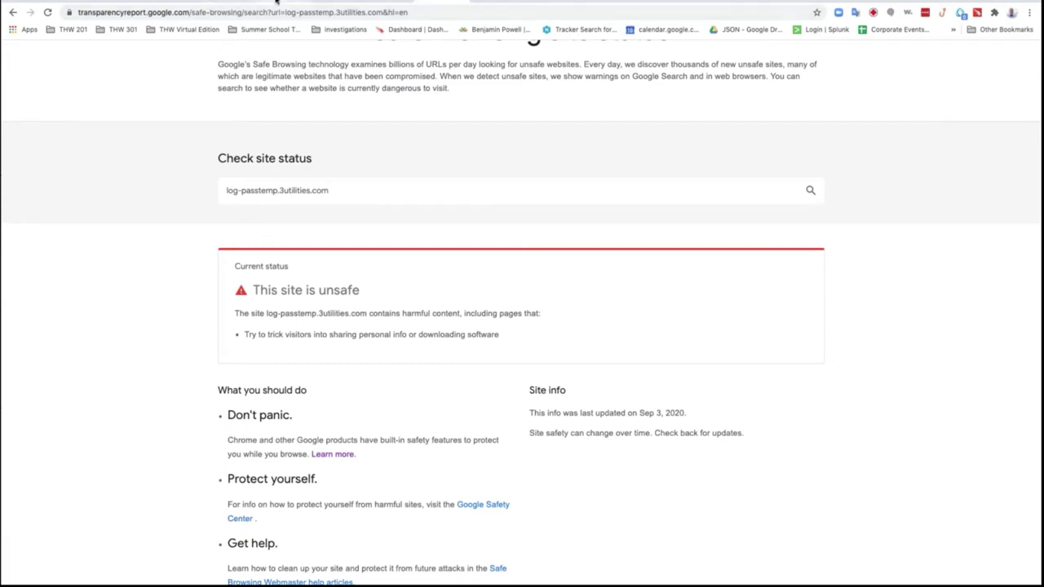
left_click(276, 2)
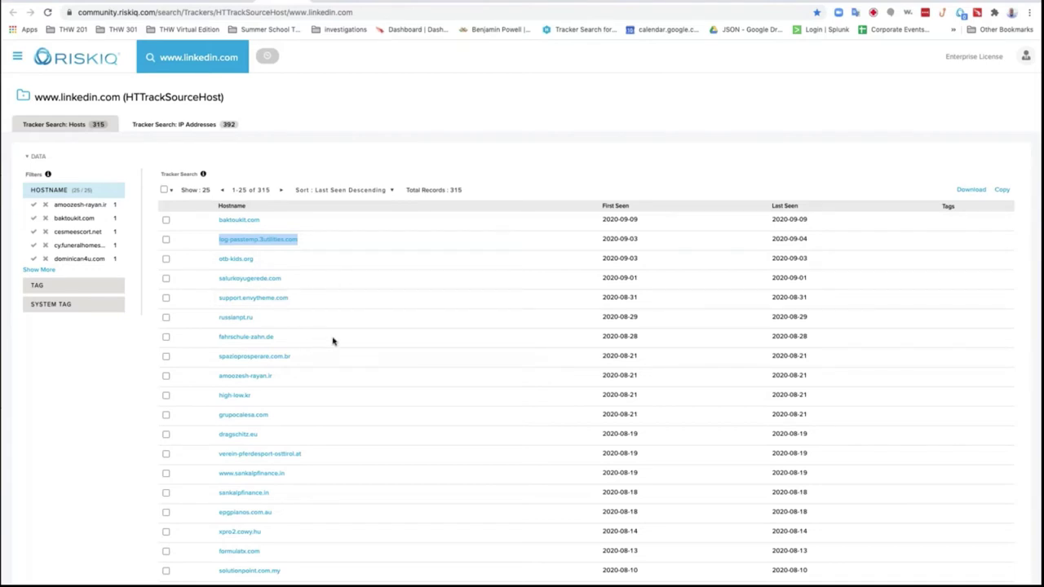
right_click(236, 319)
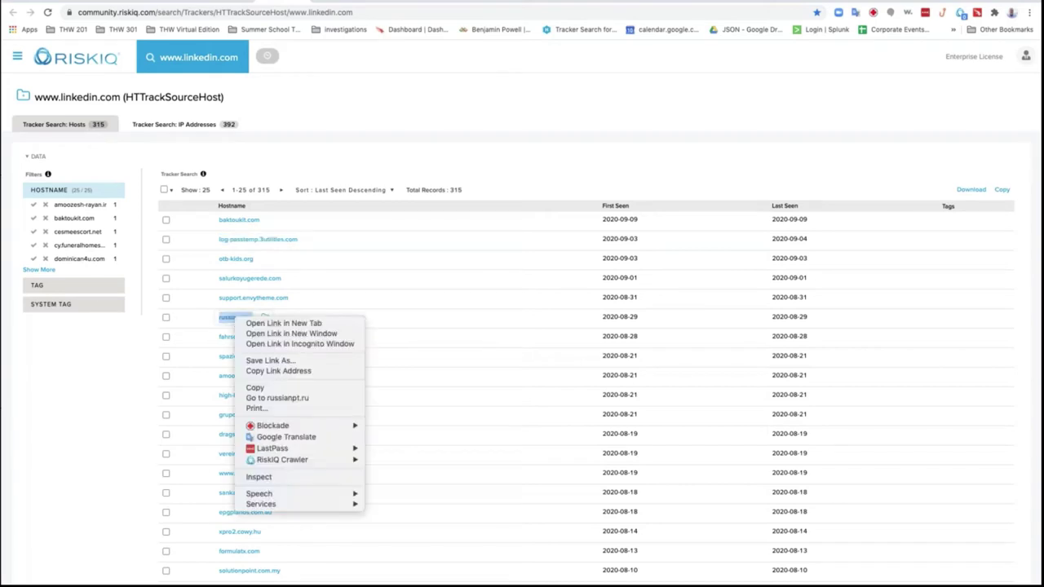
left_click(261, 324)
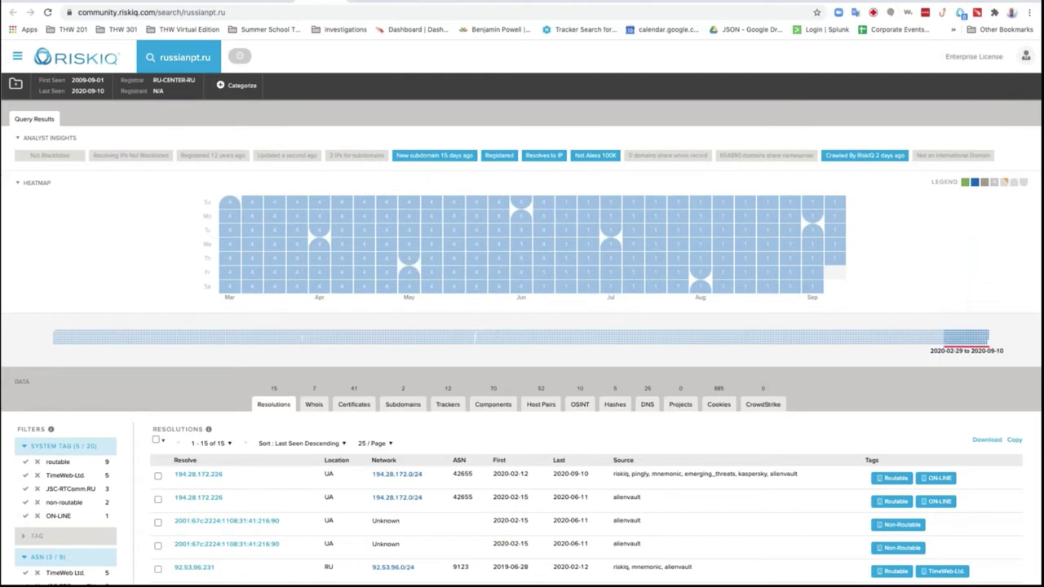
- Review the Whois record, the details of the first SSL certificate and the subdomains of russianpt.ru
left_click(314, 407)
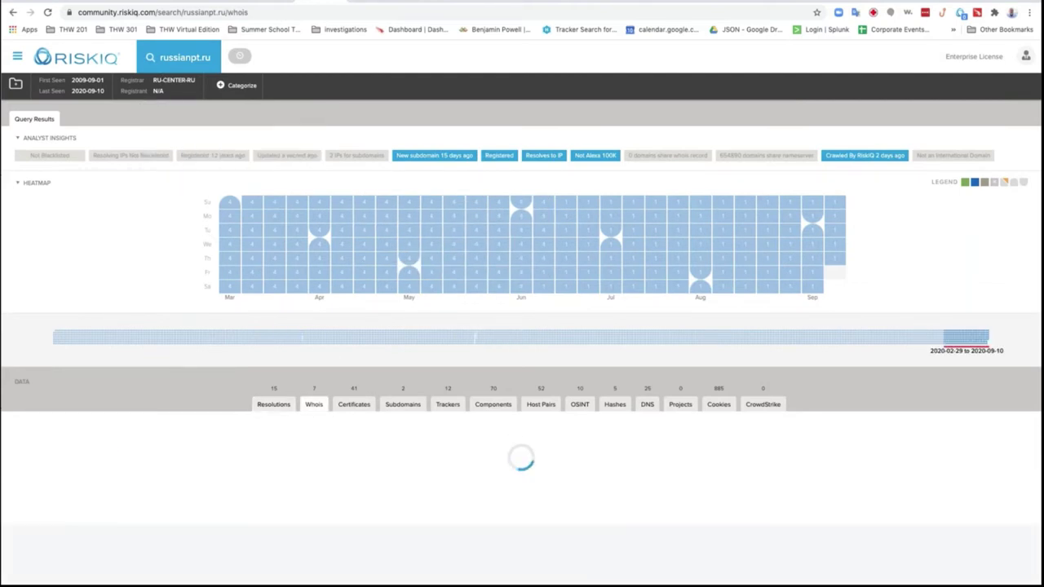
scroll(374, 508, "down", 1)
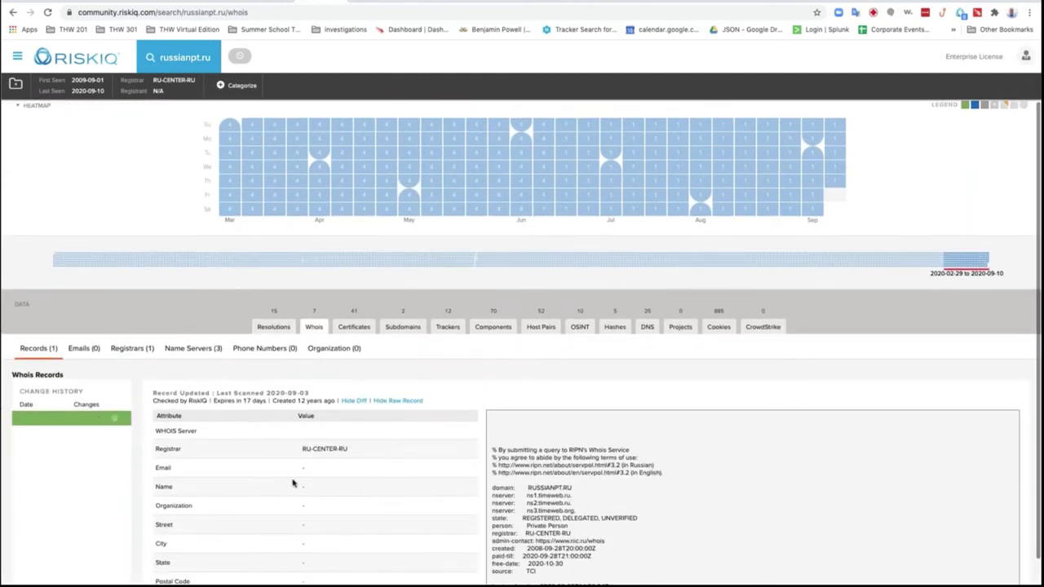
left_click(354, 326)
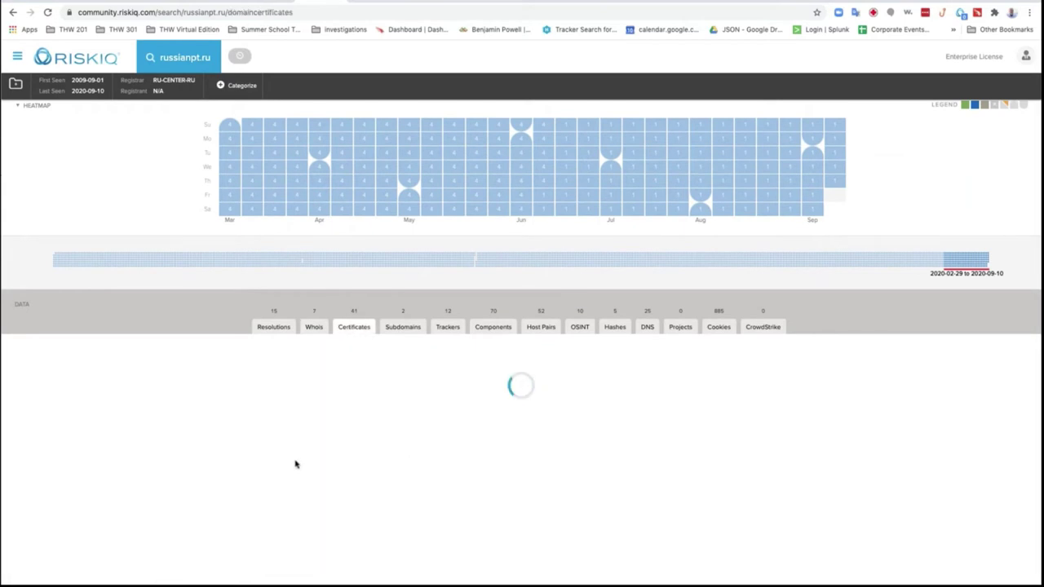
left_click(159, 399)
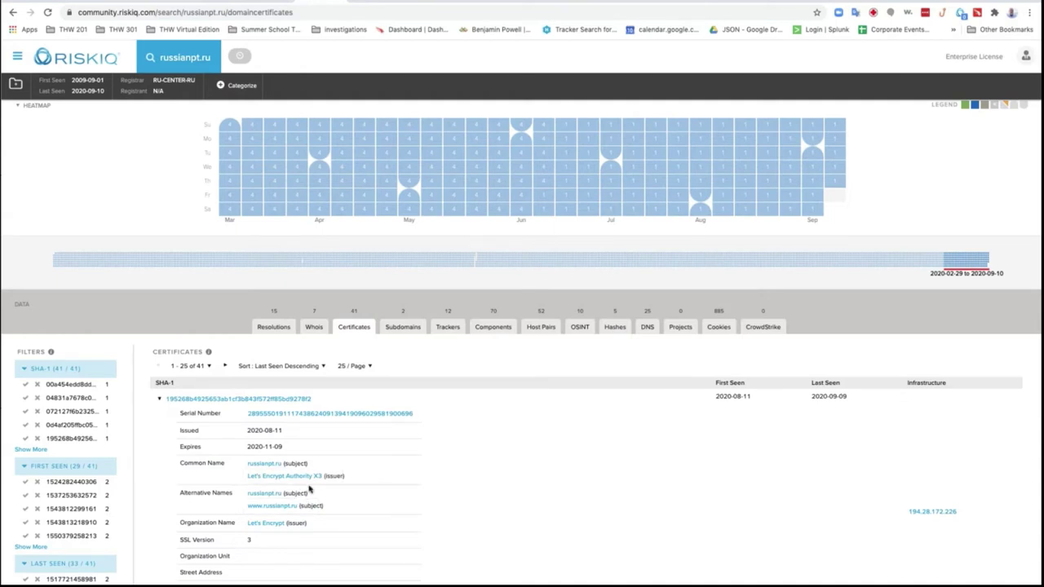
left_click(402, 327)
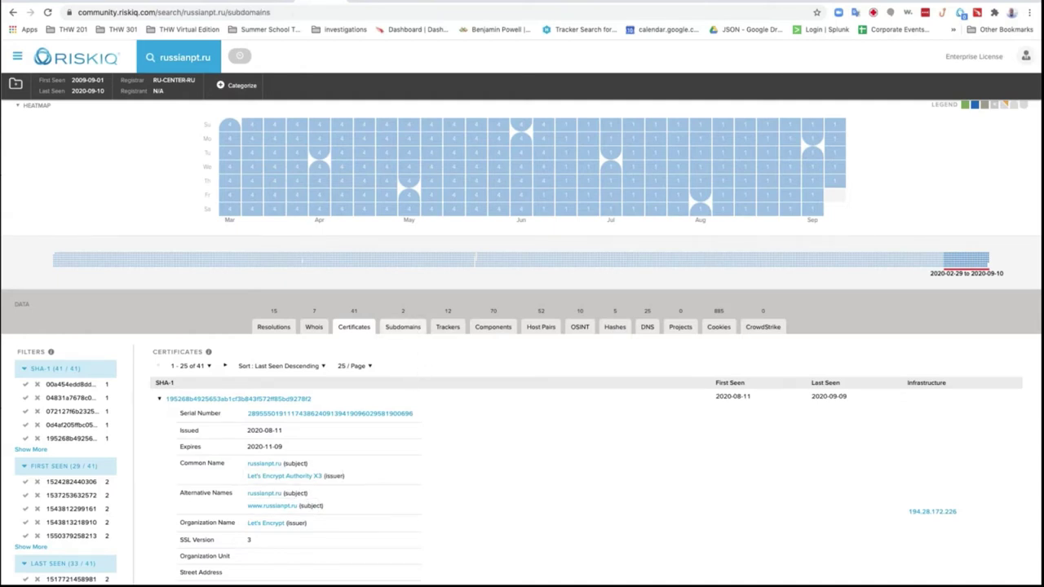
- From the trackers of russianpt.ru, open GoogleTagManagerId gtm-k5ghv56 and YandexMetricaCounterId 25949954 in new tabs
left_click(448, 327)
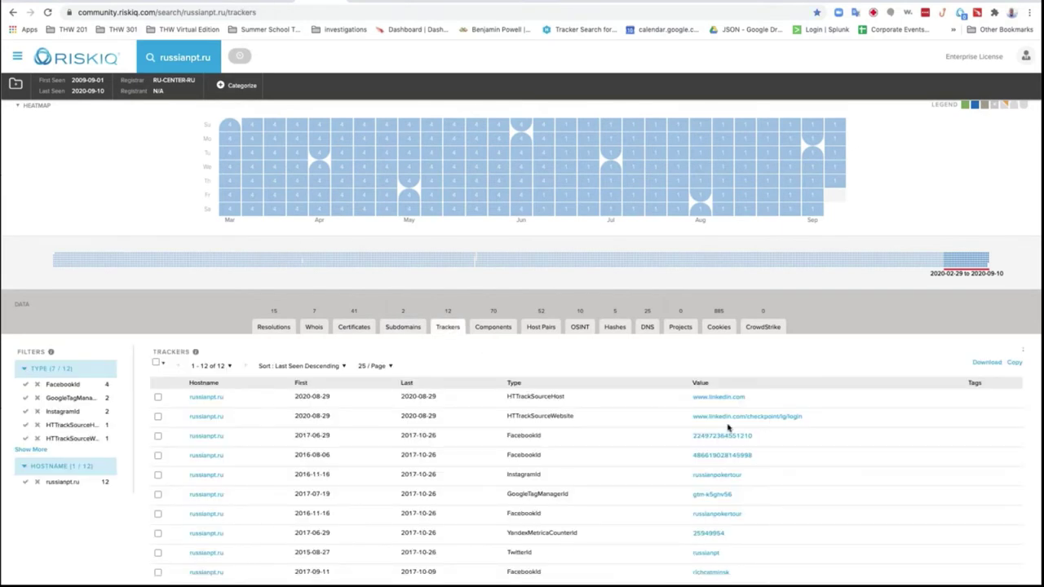
scroll(756, 432, "down", 1)
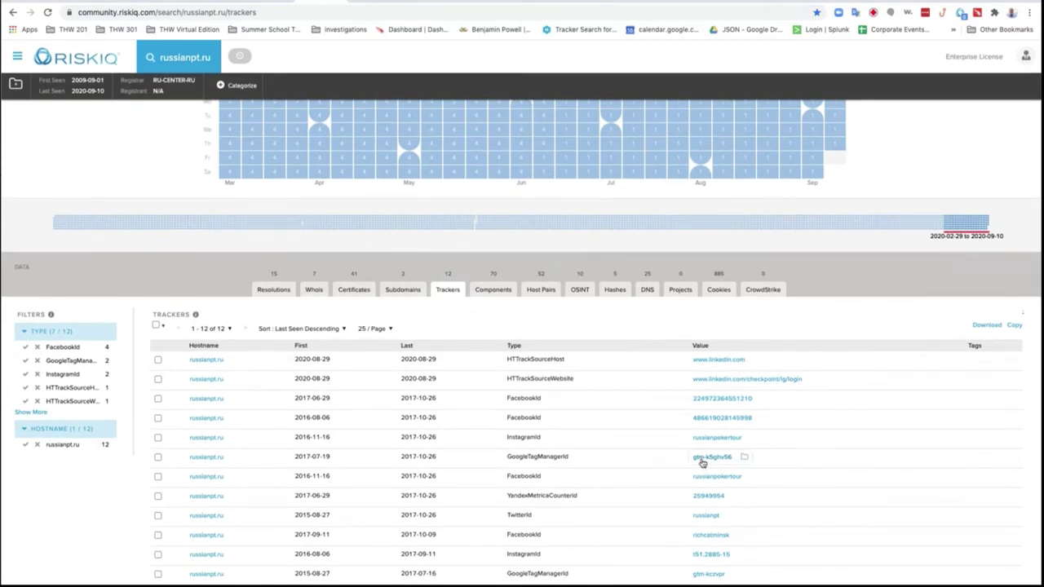
right_click(702, 462)
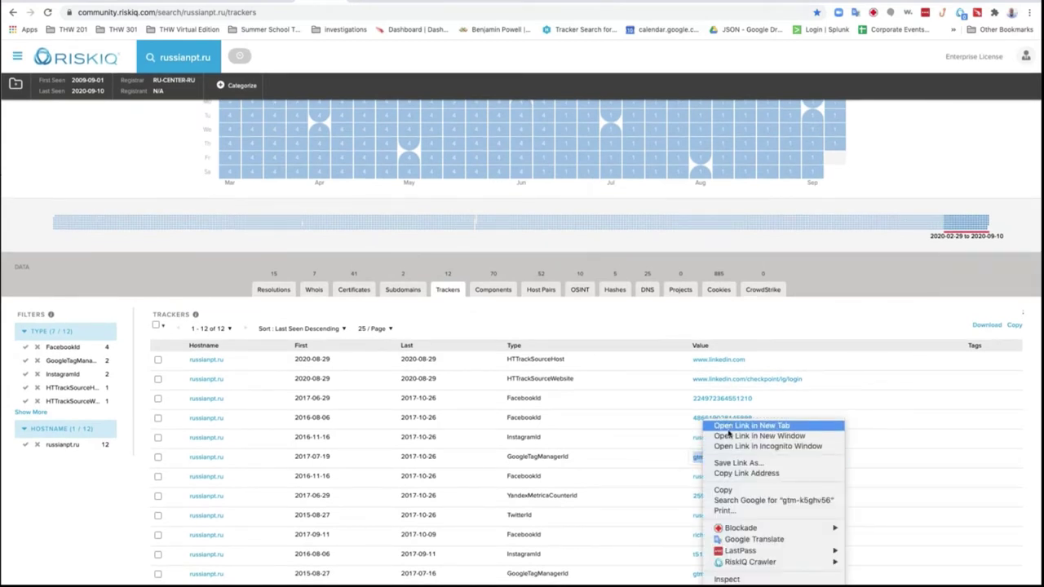
left_click(675, 497)
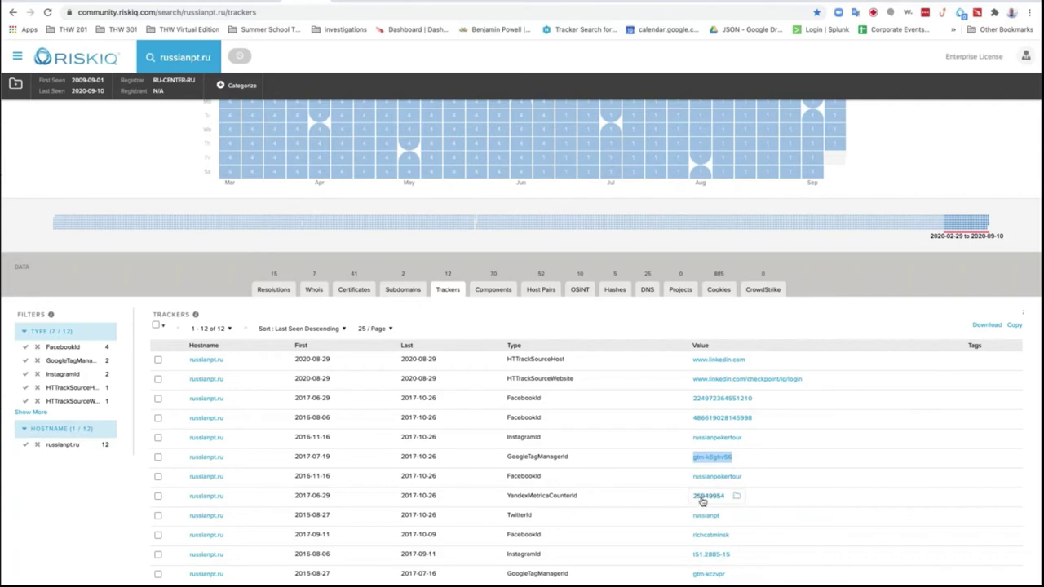
right_click(703, 497)
left_click(736, 427)
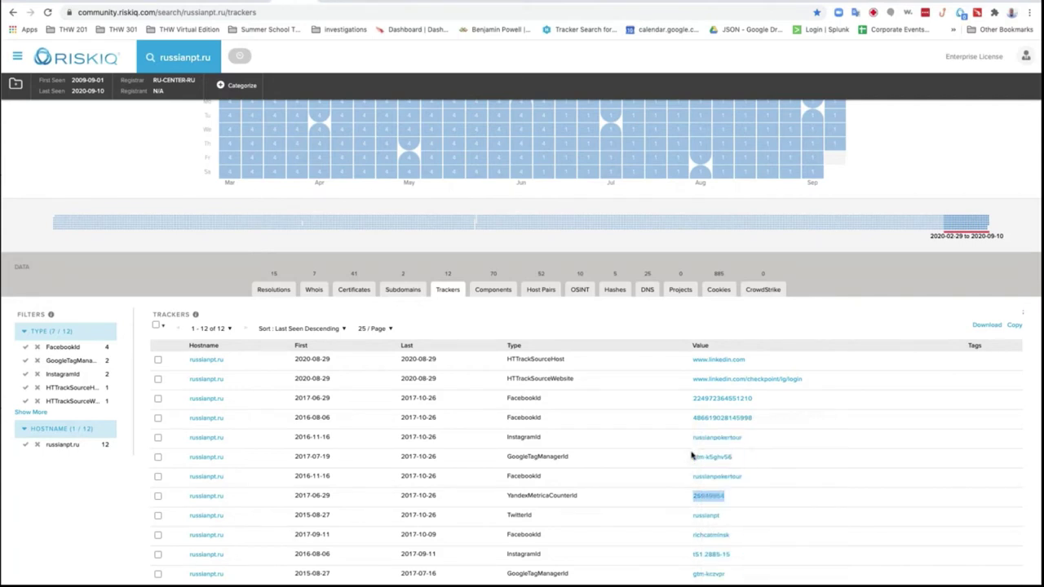
- Look through the web components recorded for russianpt.ru
left_click(493, 292)
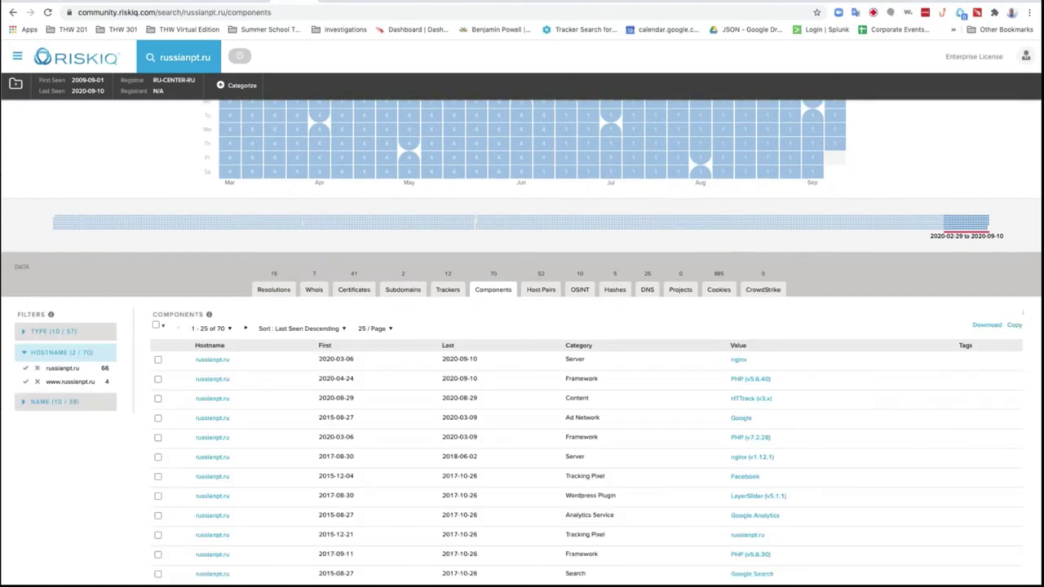
scroll(629, 435, "down", 1)
scroll(624, 429, "up", 2)
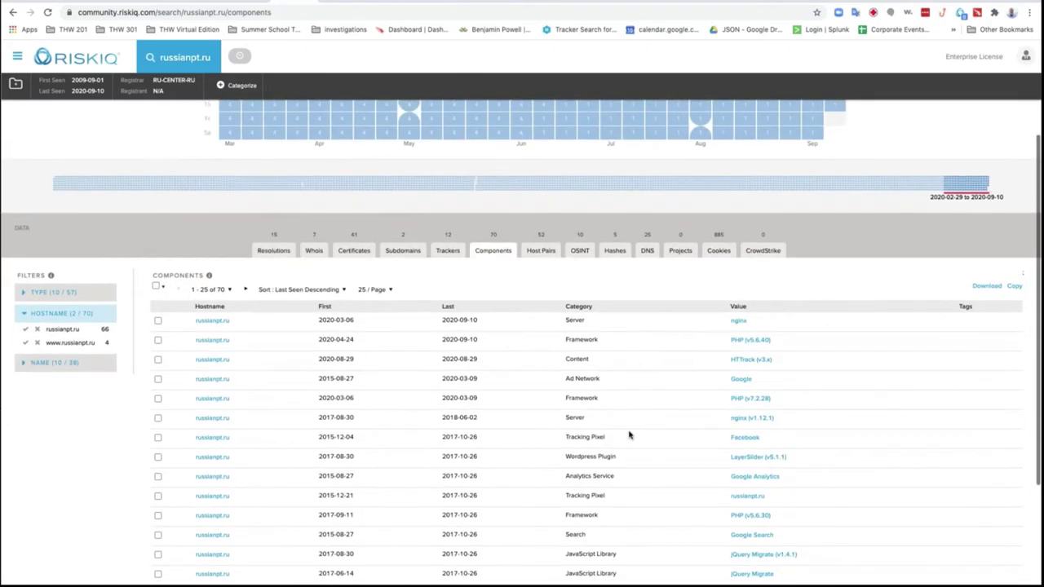
- Examine the host pairs of russianpt.ru, including the second page of records
left_click(540, 317)
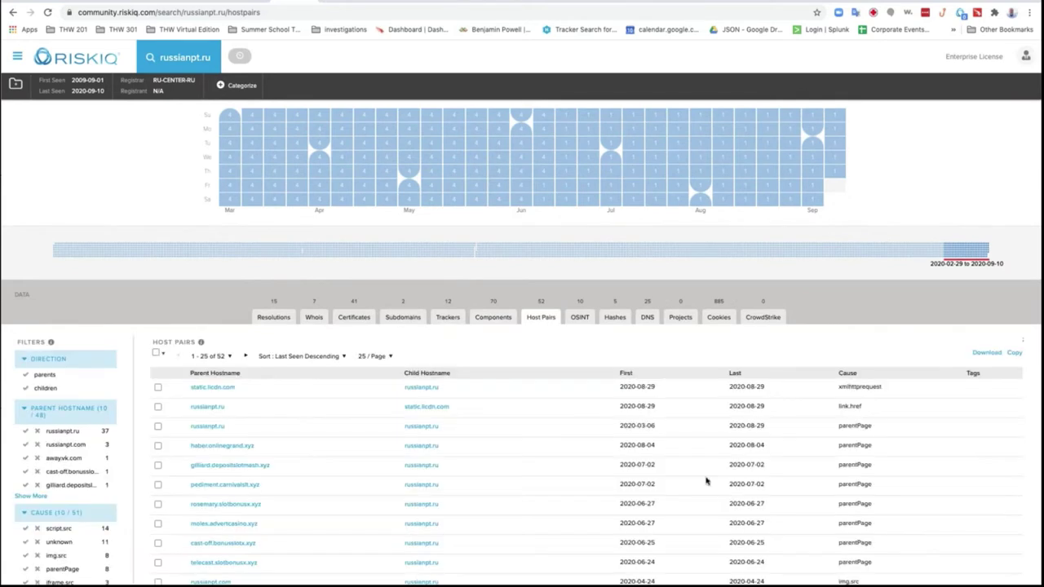
scroll(816, 430, "down", 1)
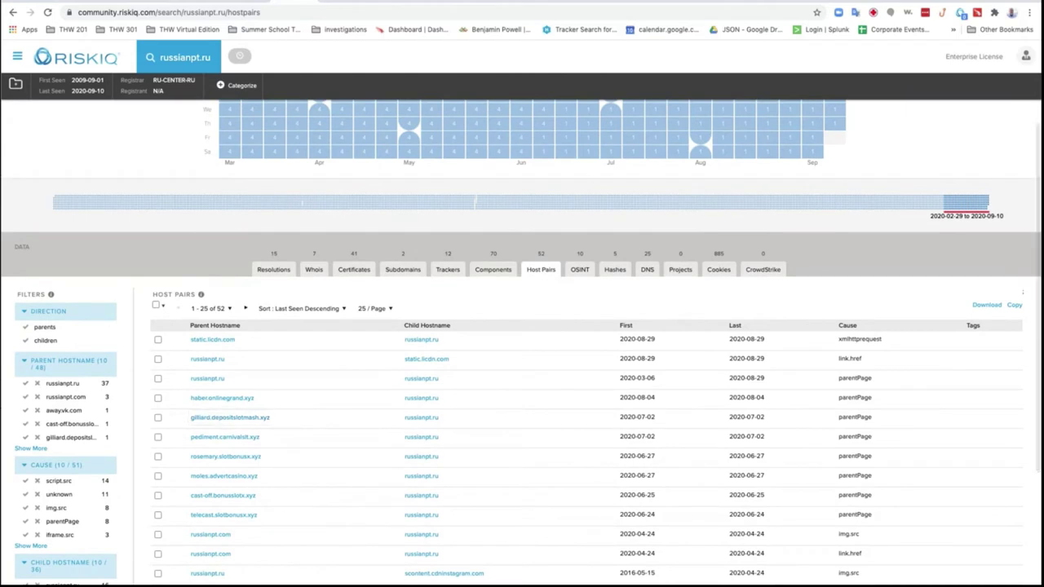
scroll(332, 531, "down", 1)
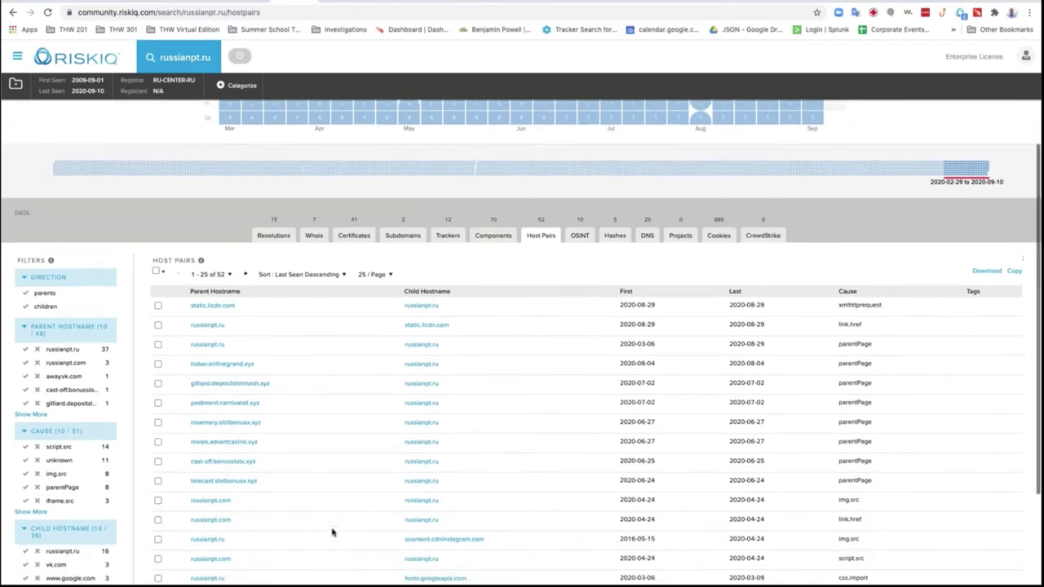
scroll(332, 532, "down", 5)
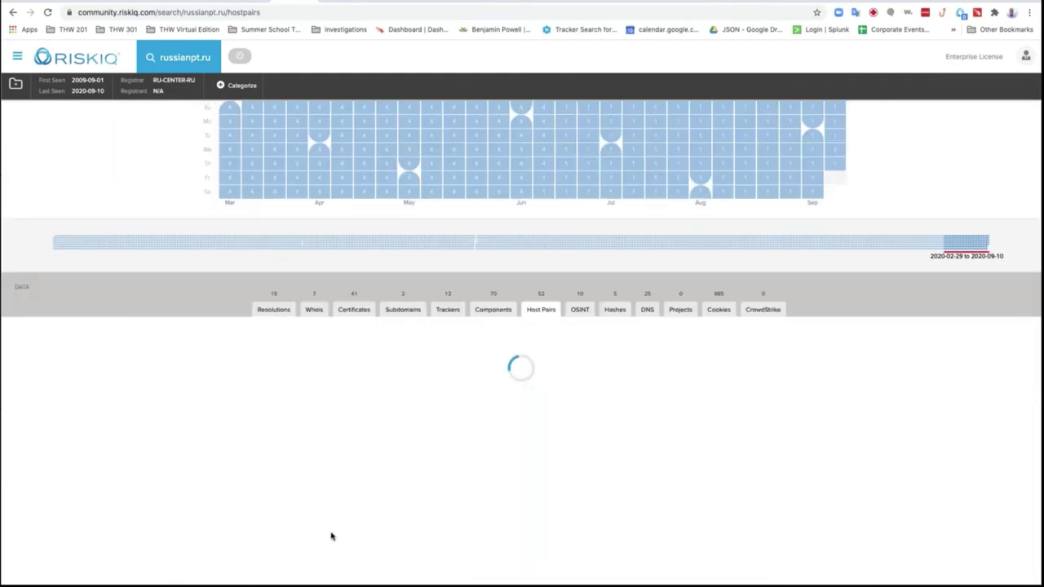
scroll(332, 536, "down", 8)
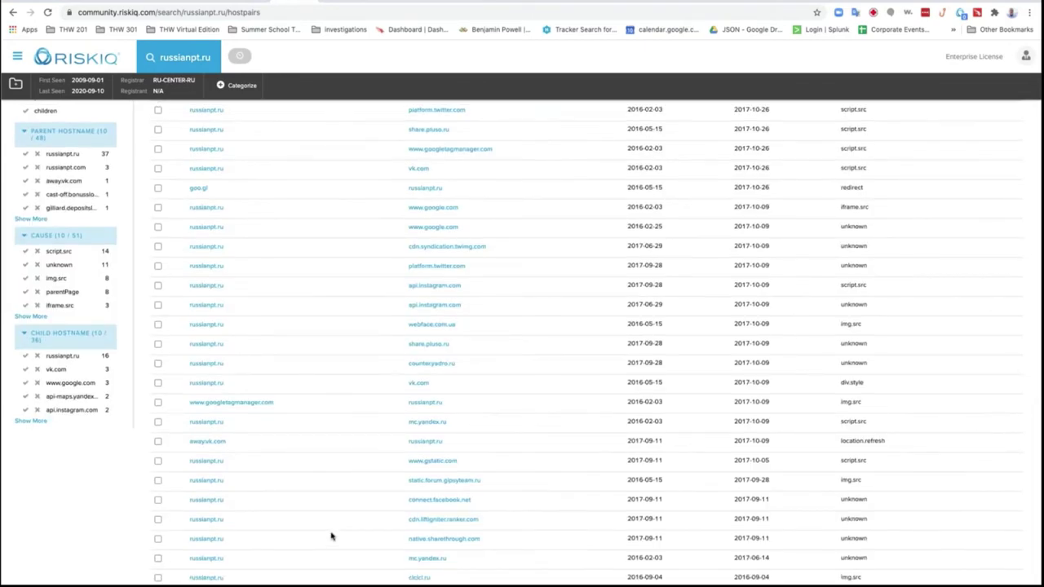
scroll(332, 536, "up", 3)
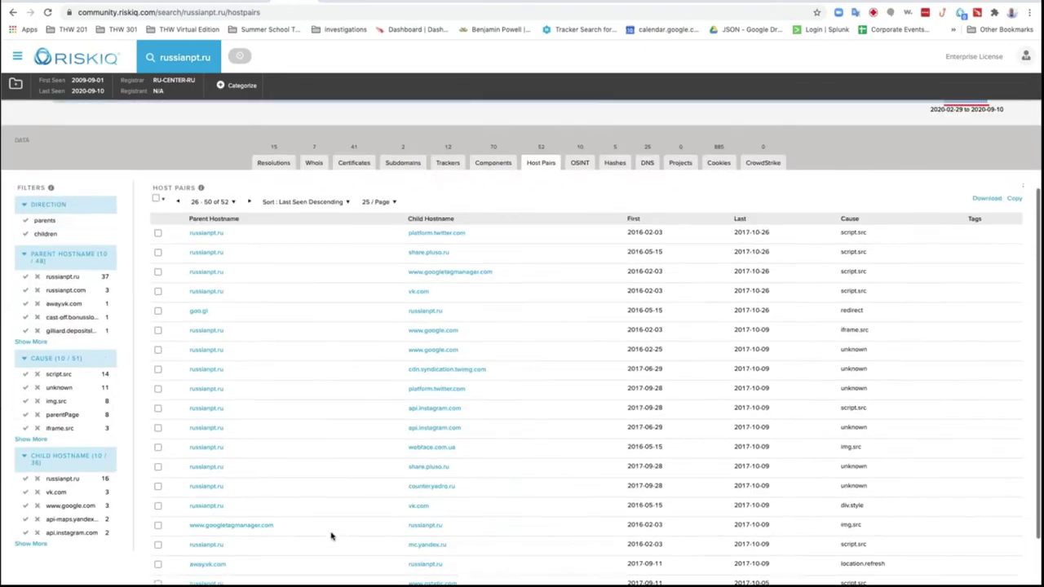
- View the OSINT entries and the malware hashes associated with russianpt.ru
left_click(579, 163)
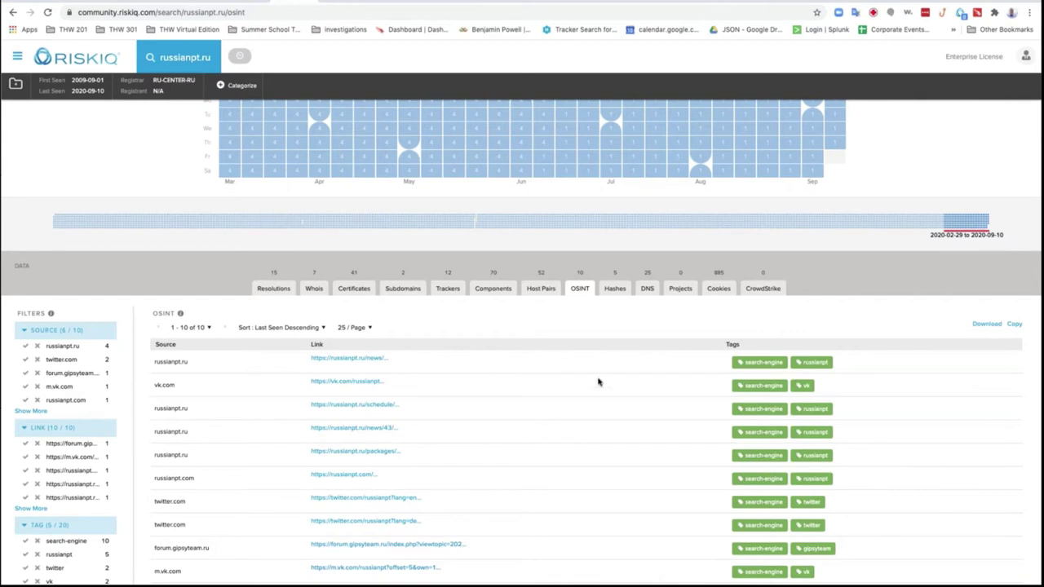
left_click(615, 288)
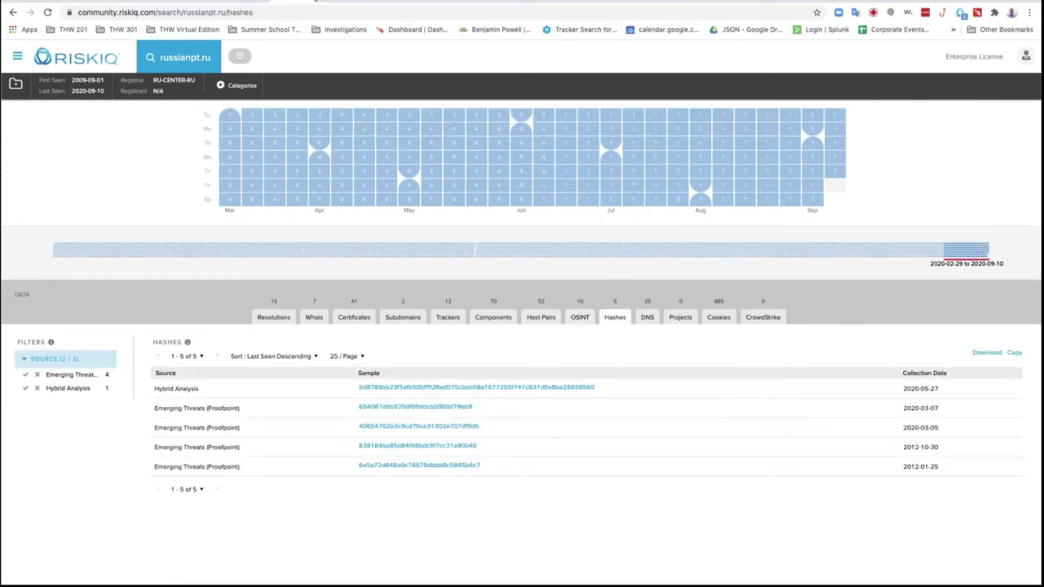
- Check the Google Safe Browsing site status of russianpt.ru, using the domain copied from the PassiveTotal search
left_click(191, 58)
key("ctrl+c")
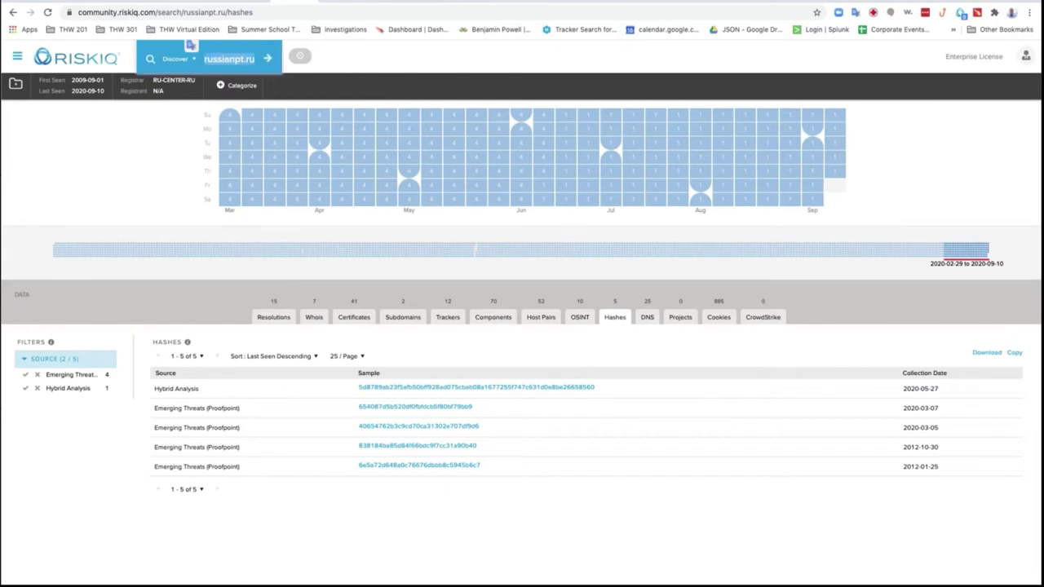
left_click(478, 2)
left_click_drag(336, 190, 204, 185)
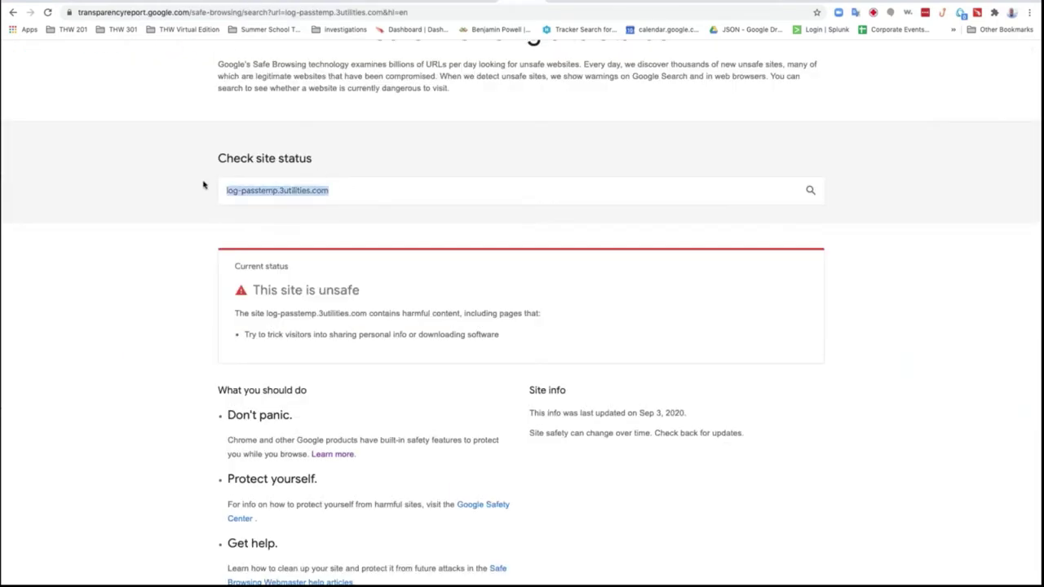
key("ctrl+v")
key("Return")
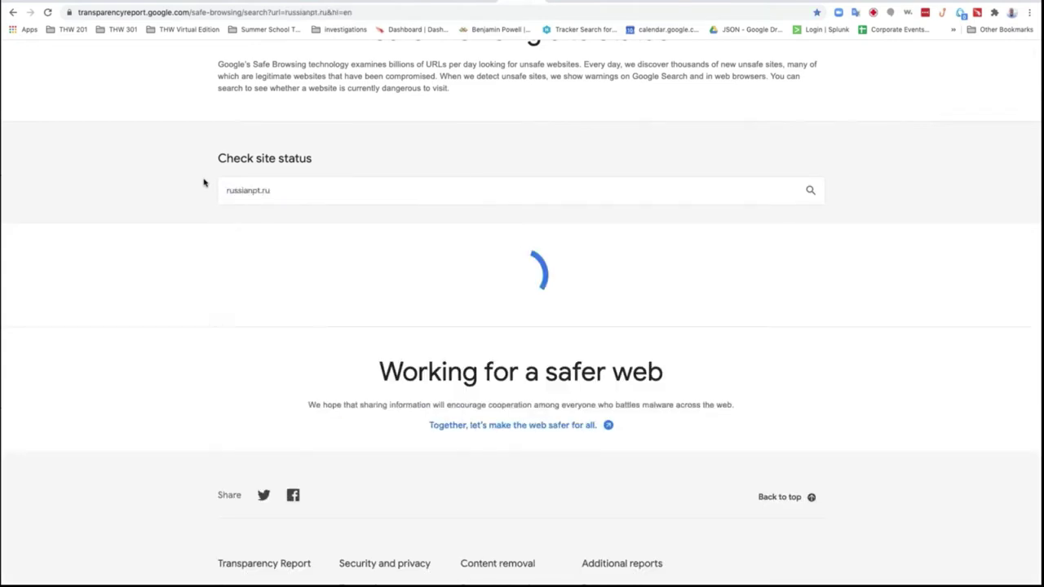
scroll(402, 359, "down", 2)
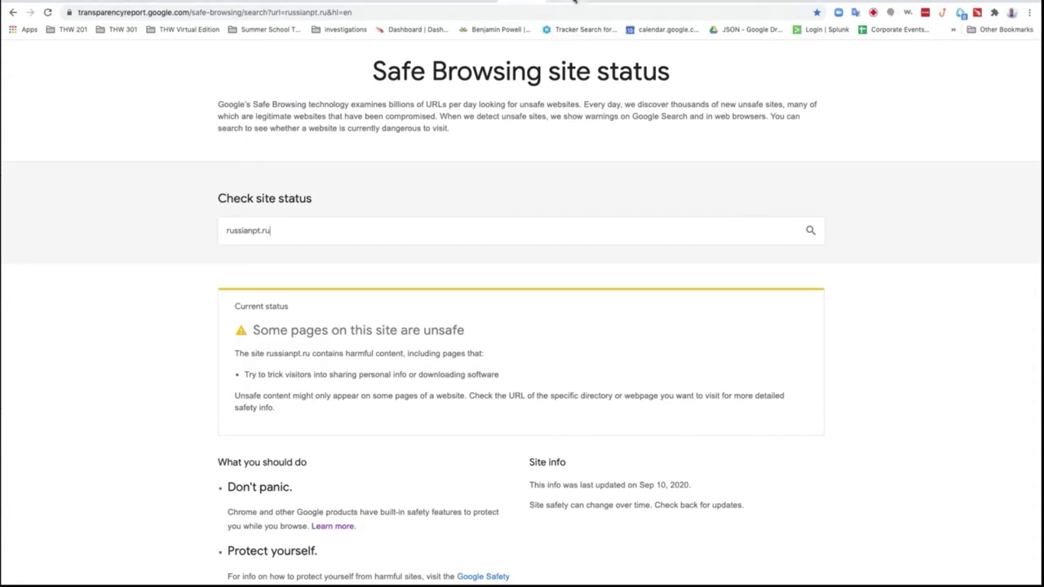
- Open urlscan.io in a new browser tab
right_click(526, 0)
key("Escape")
key("super+t")
type("url")
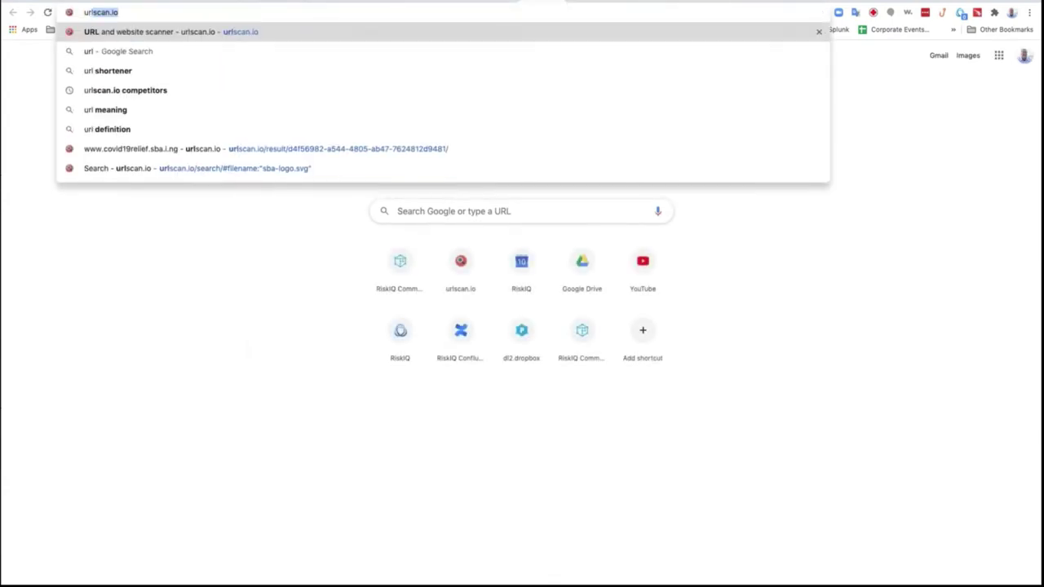
key("Return")
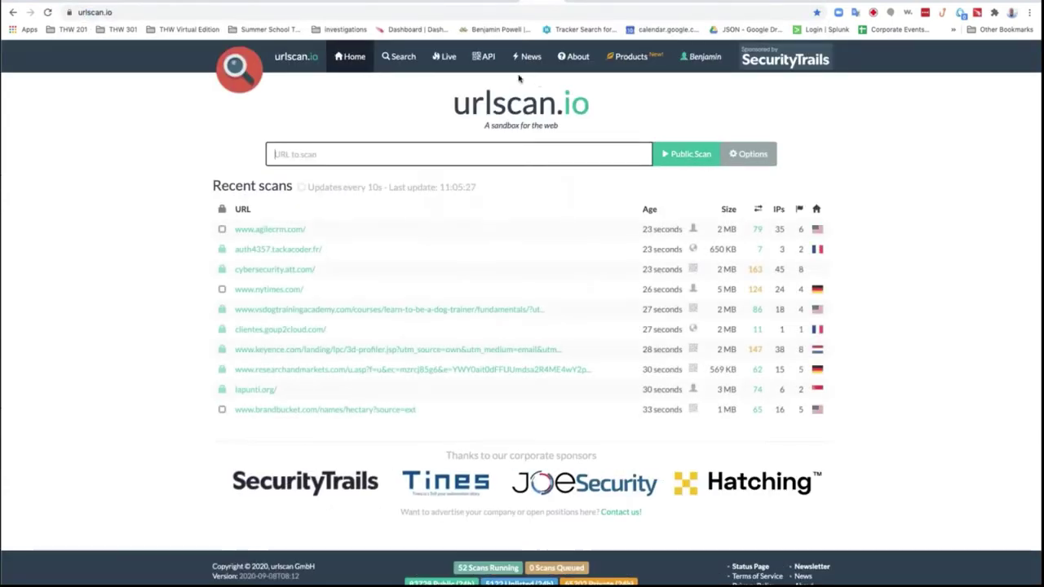
- Search the existing urlscan.io scans for russianpt.ru
left_click(350, 152)
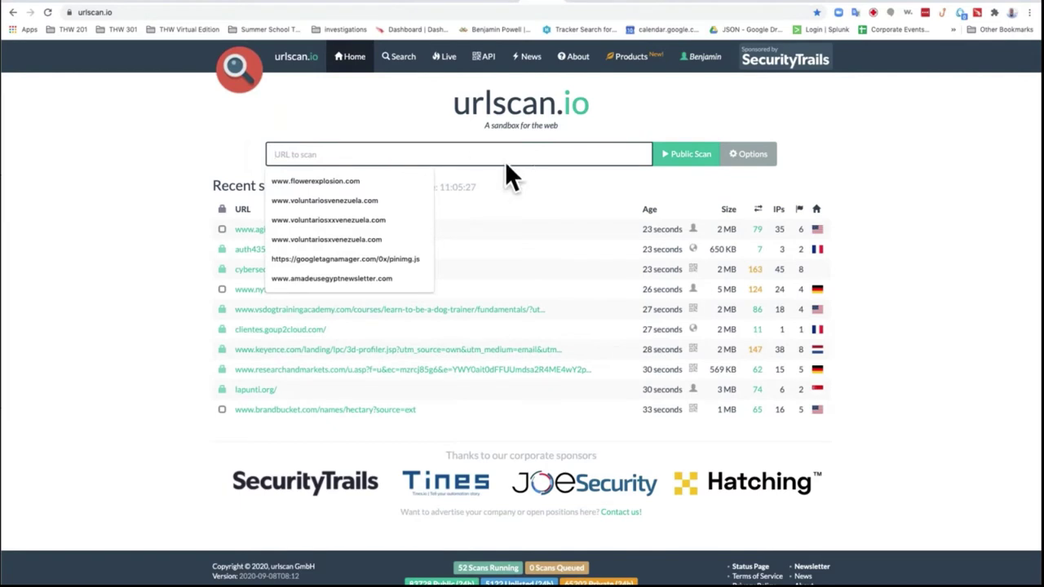
left_click(400, 56)
left_click(375, 141)
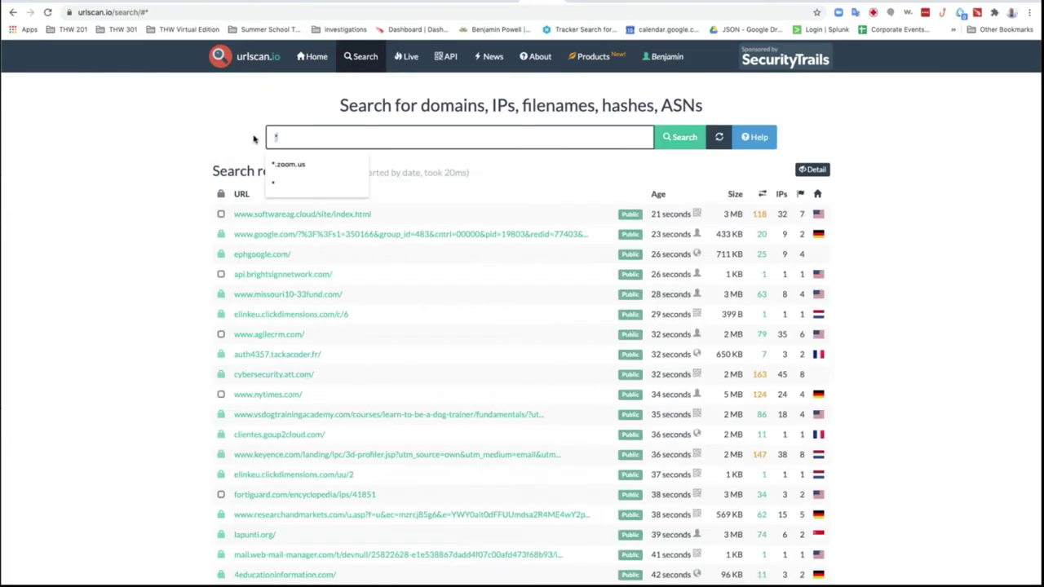
key("ctrl+v")
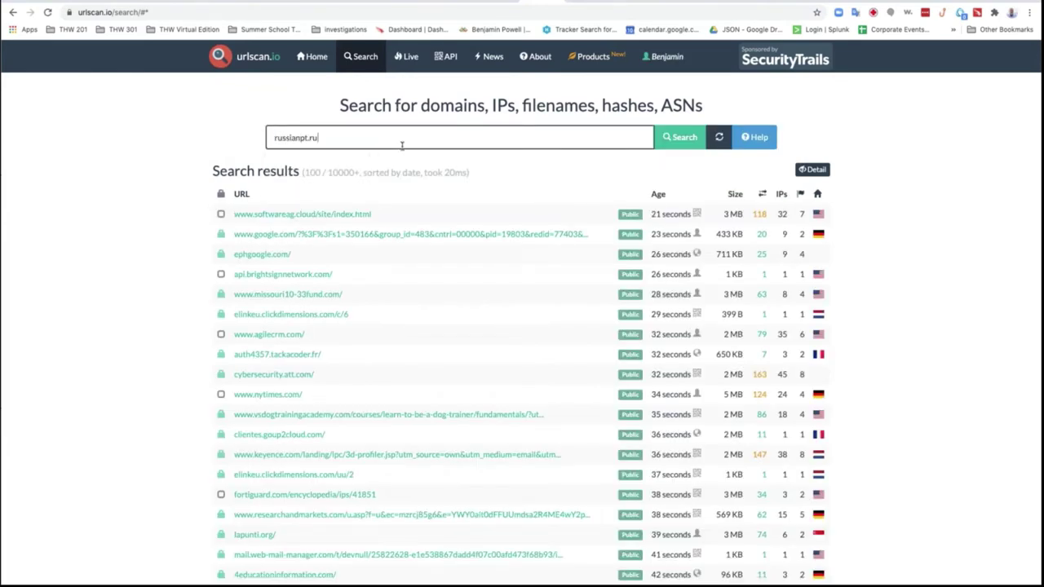
left_click(683, 138)
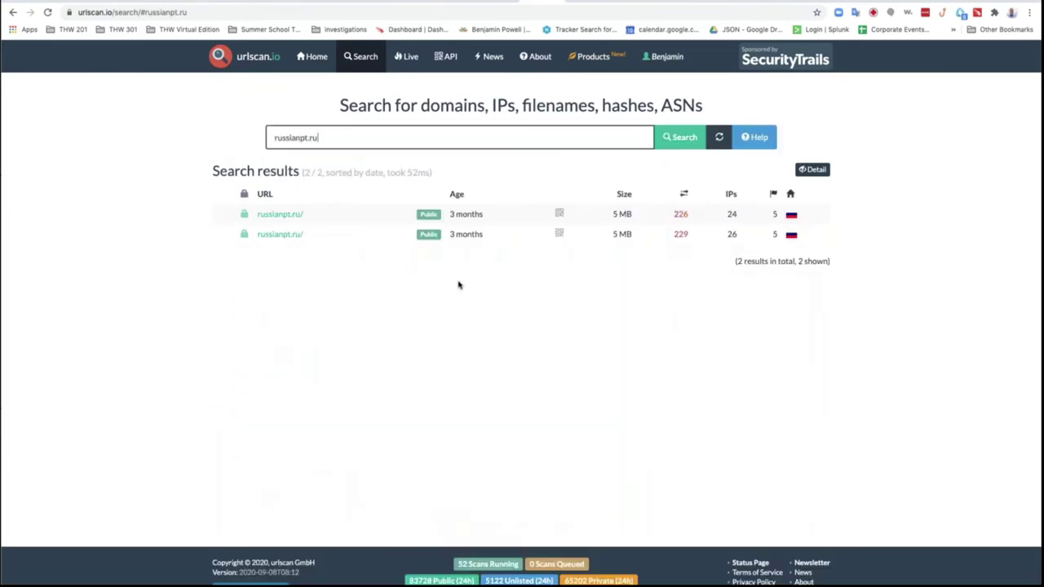
- Open the first russianpt.ru scan, view its screenshot enlarged, and close the urlscan.io tab
left_click(269, 215)
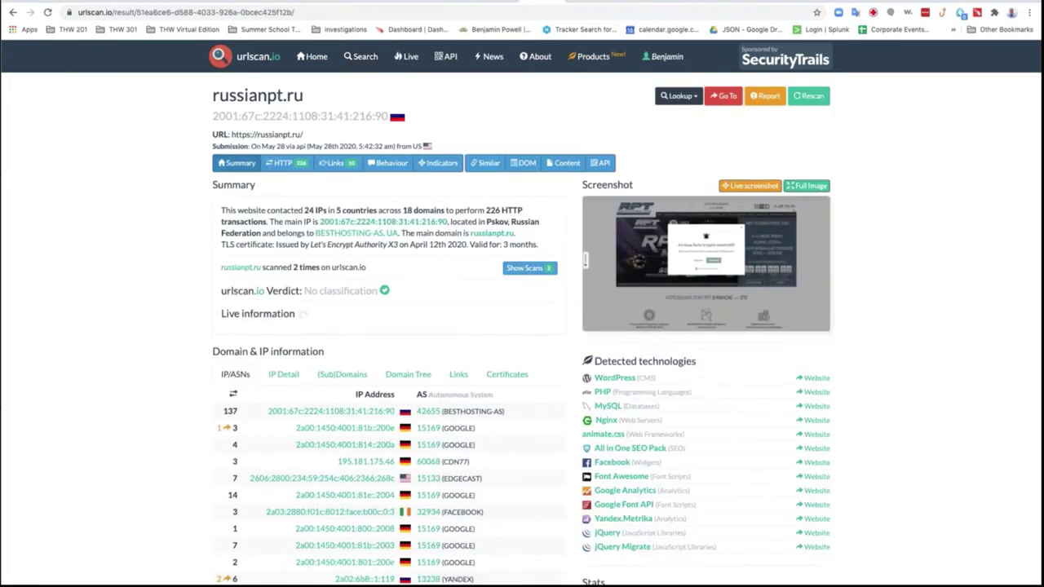
left_click(680, 267)
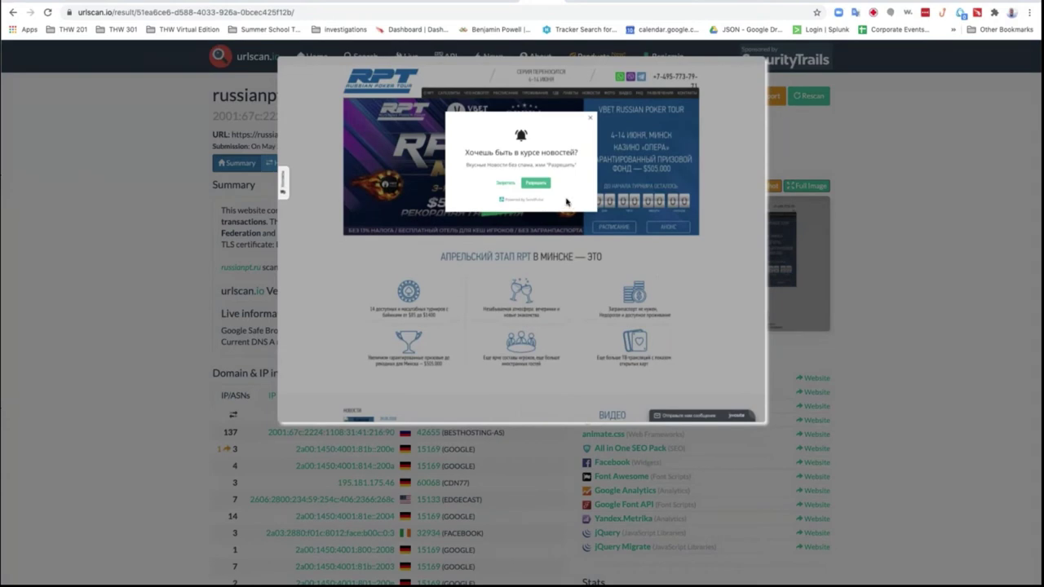
left_click(882, 293)
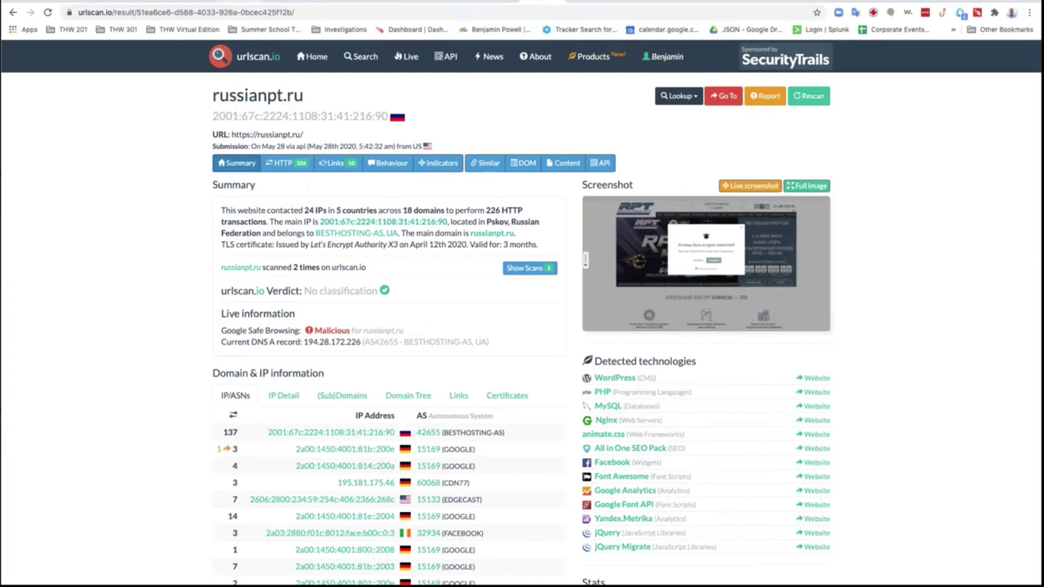
key("ctrl+w")
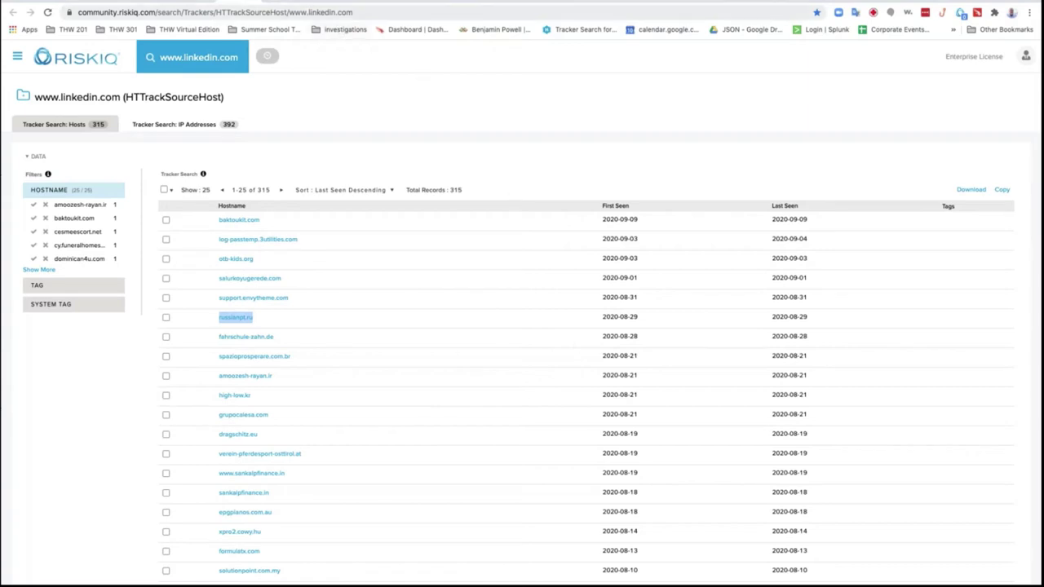
left_click(292, 11)
left_click(291, 11)
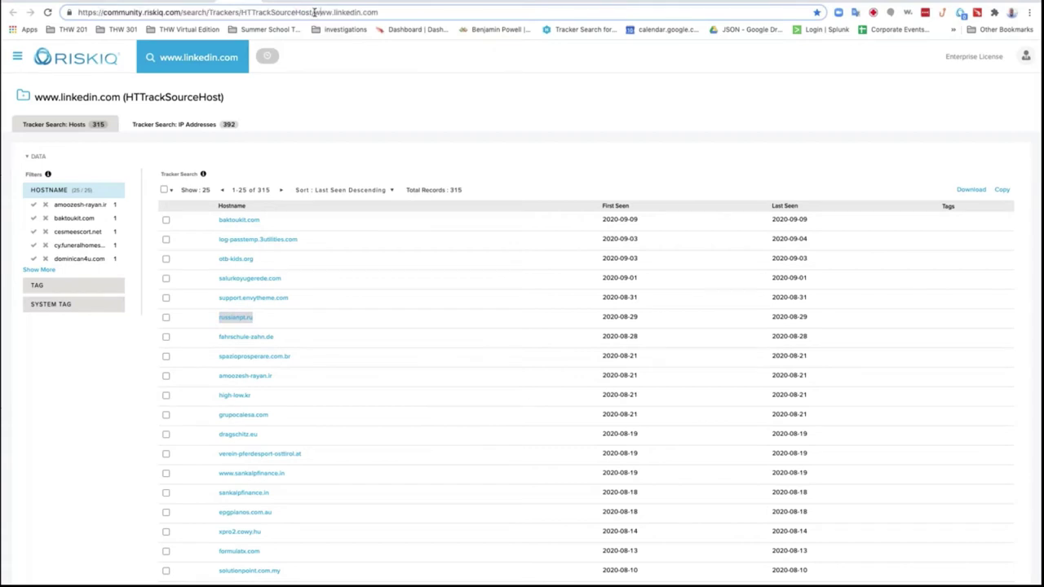
left_click_drag(314, 13, 405, 19)
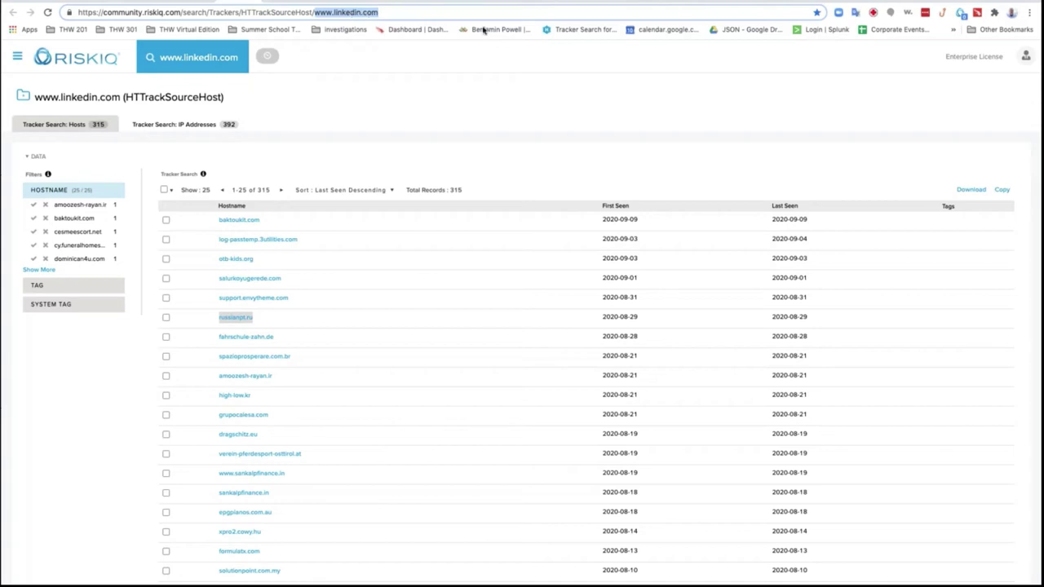
- Go to the open Dependent Requests page of the log-passtemp.3utilities.com crawl
left_click(580, 3)
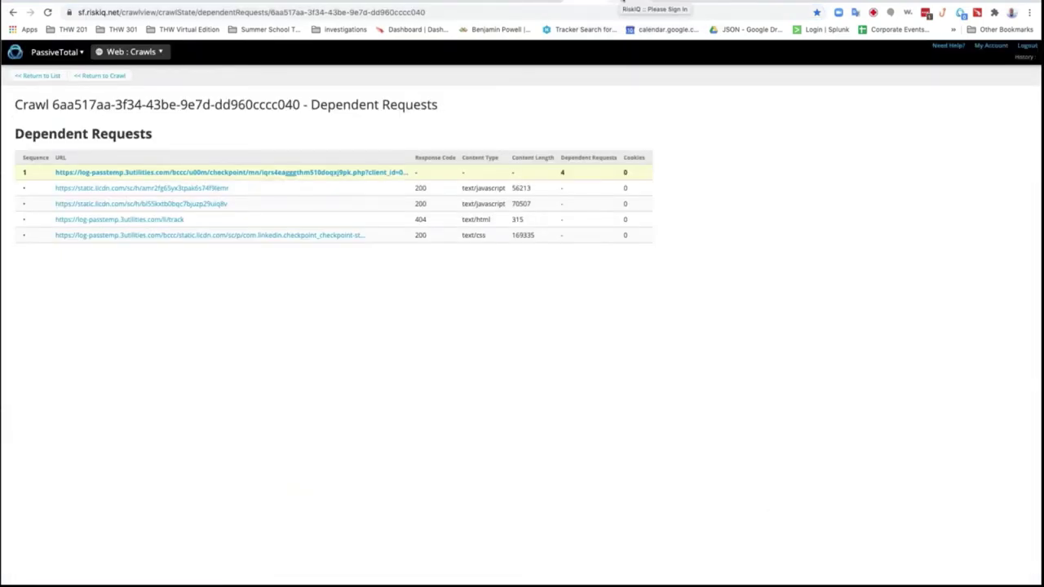
left_click(623, 2)
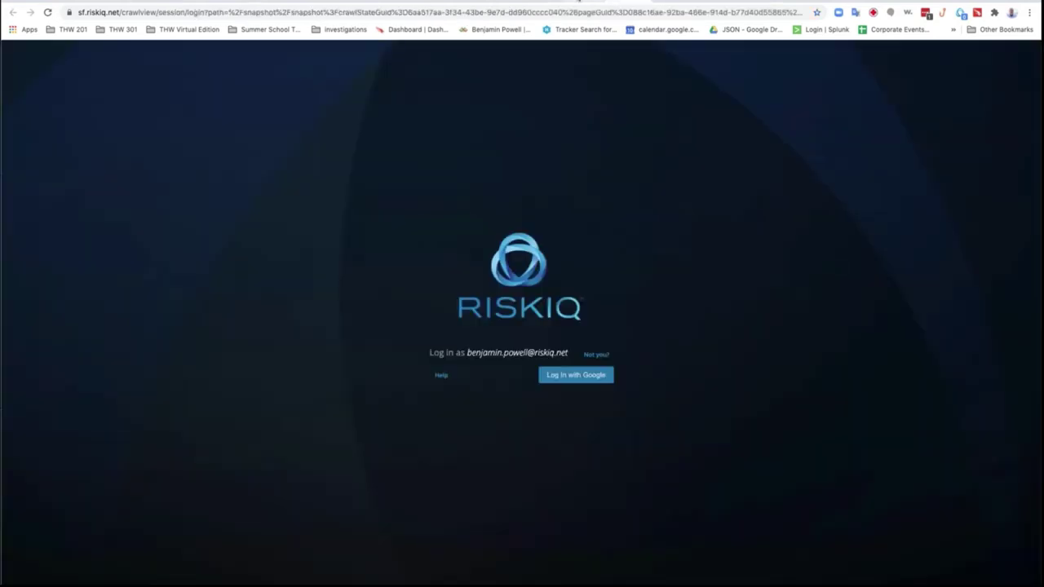
left_click(591, 1)
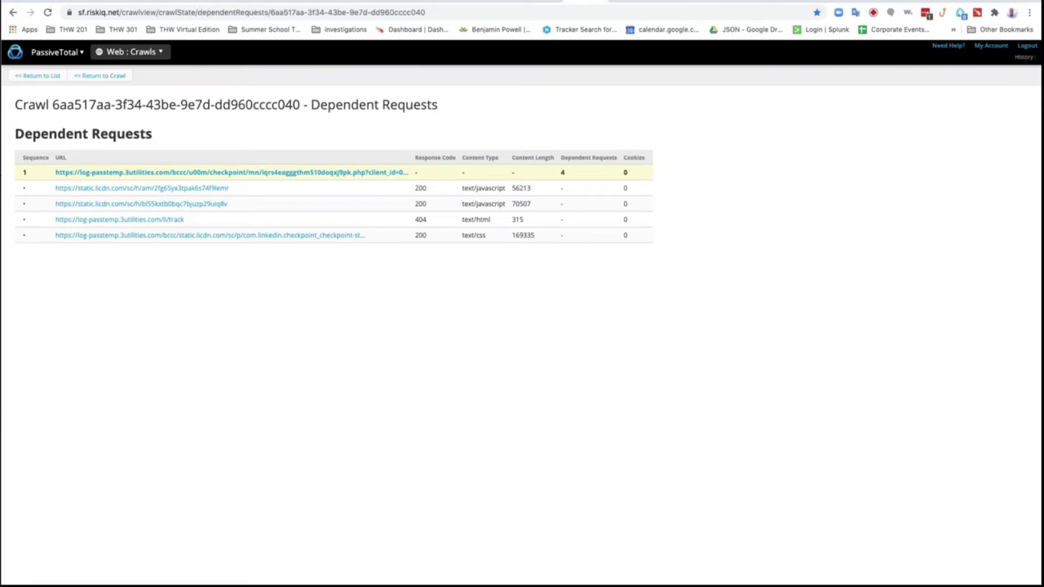
- Open all 11 PayPal objects bookmarks from the Summer School folder in a new window
right_click(183, 31)
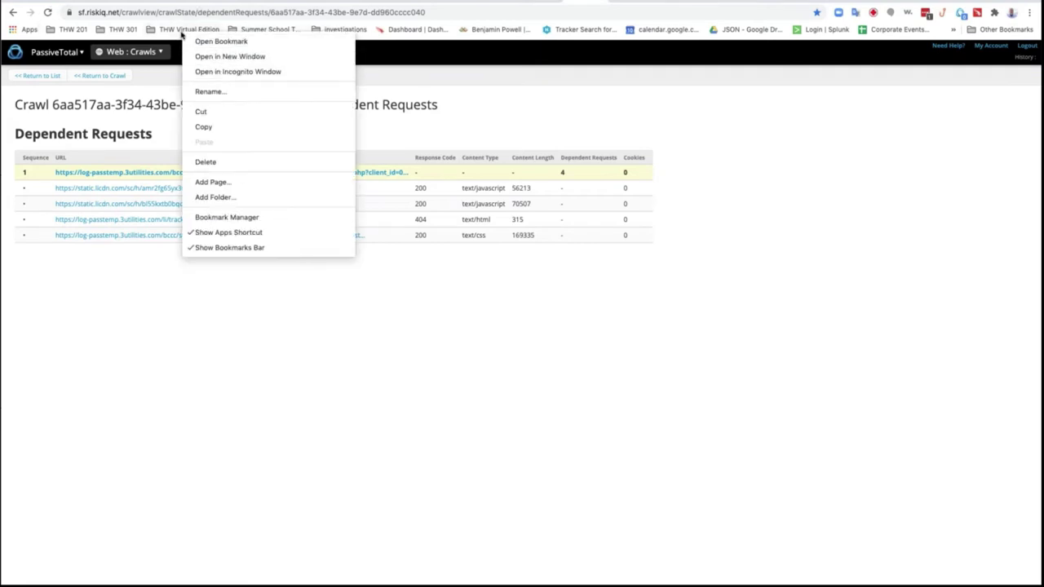
left_click(181, 32)
left_click(169, 30)
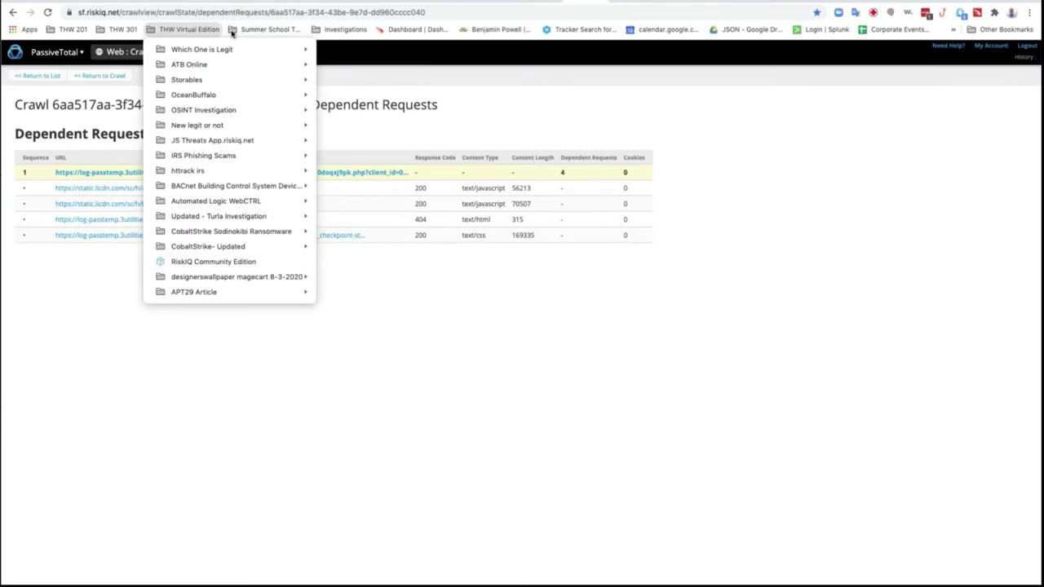
mouse_move(267, 30)
right_click(287, 63)
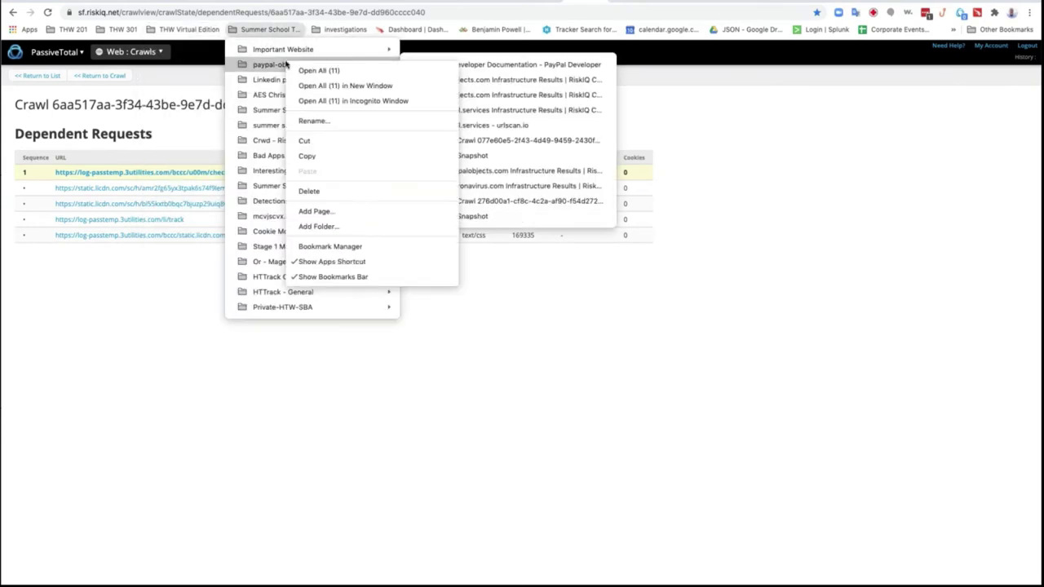
left_click(321, 86)
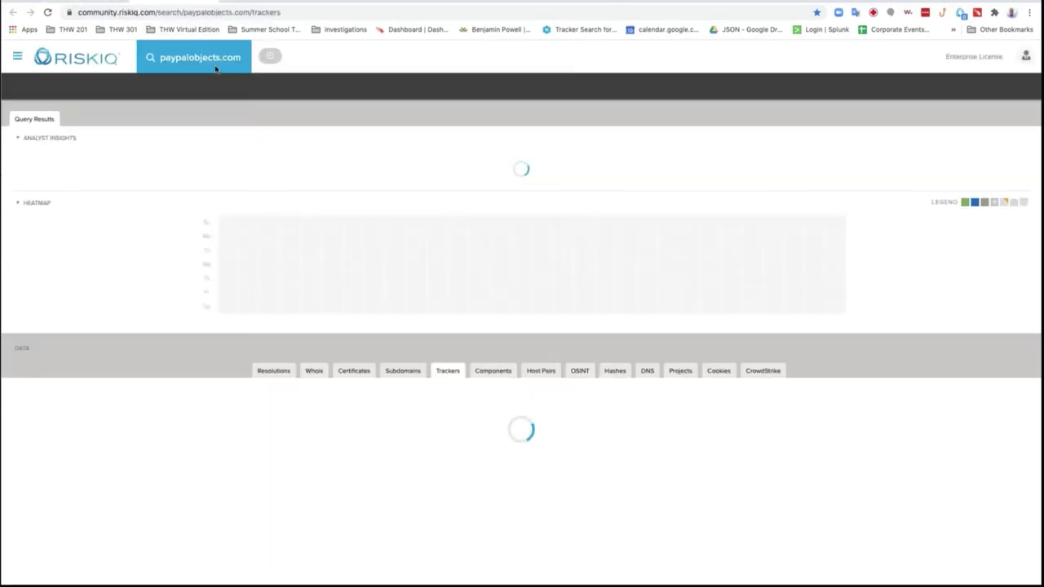
left_click(198, 13)
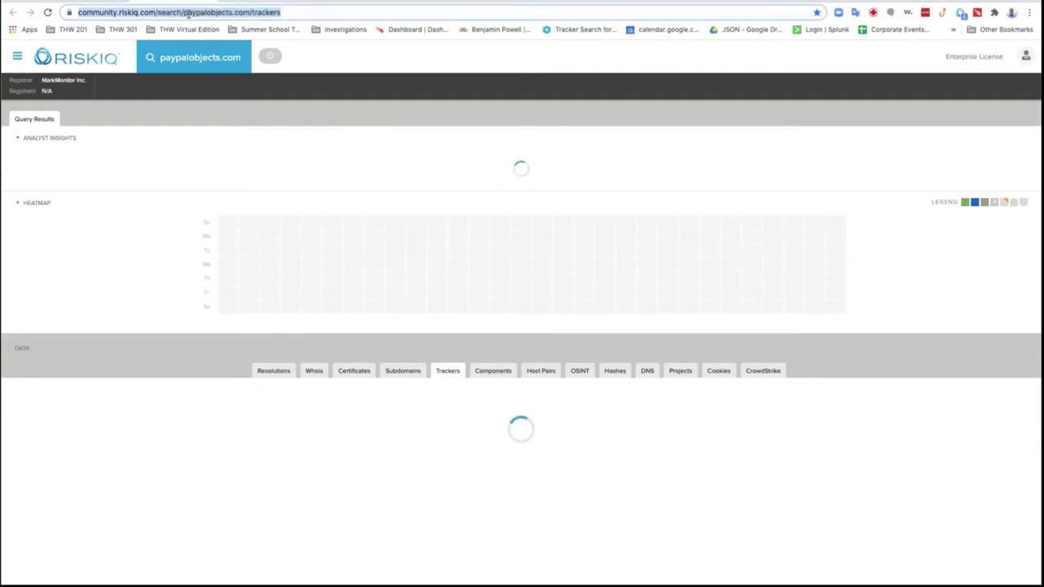
left_click(210, 12)
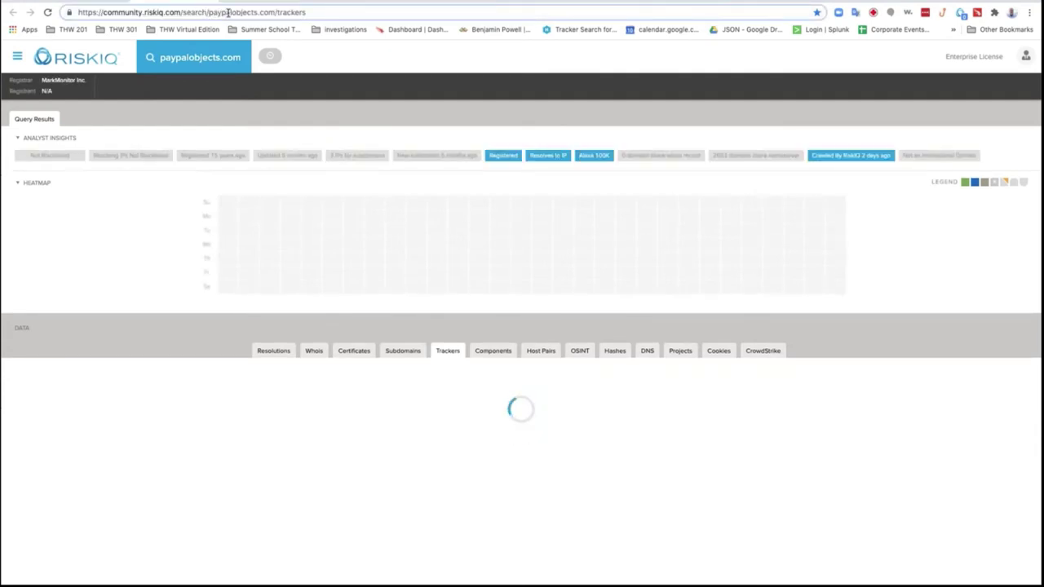
type("www.")
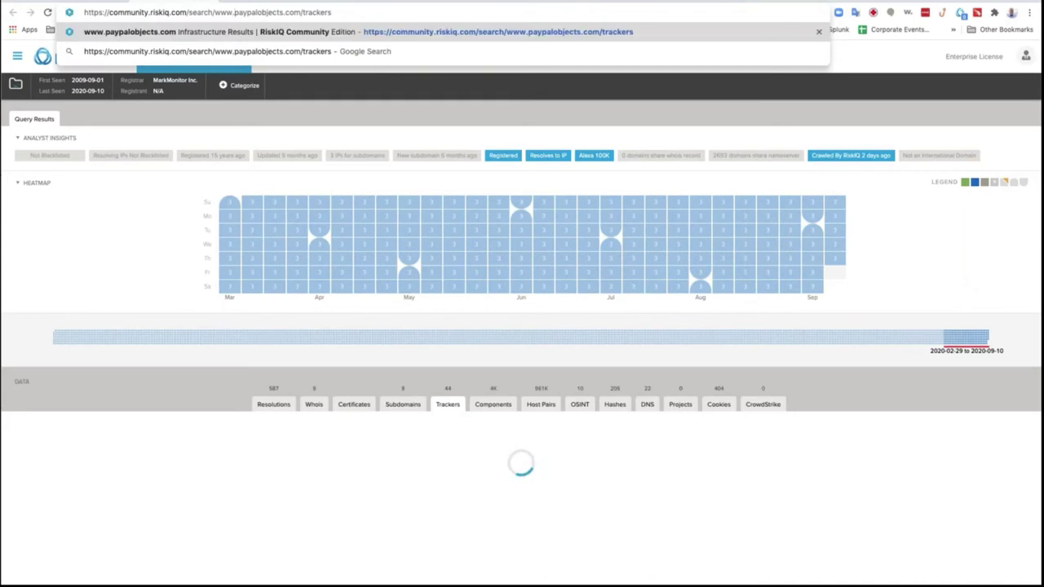
key("Return")
left_click(319, 12)
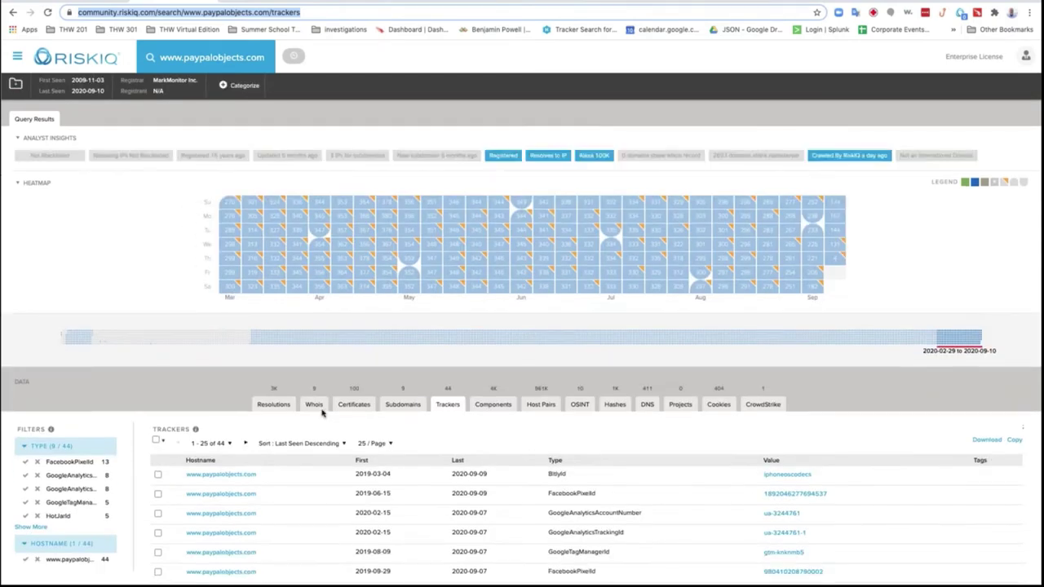
scroll(329, 442, "down", 5)
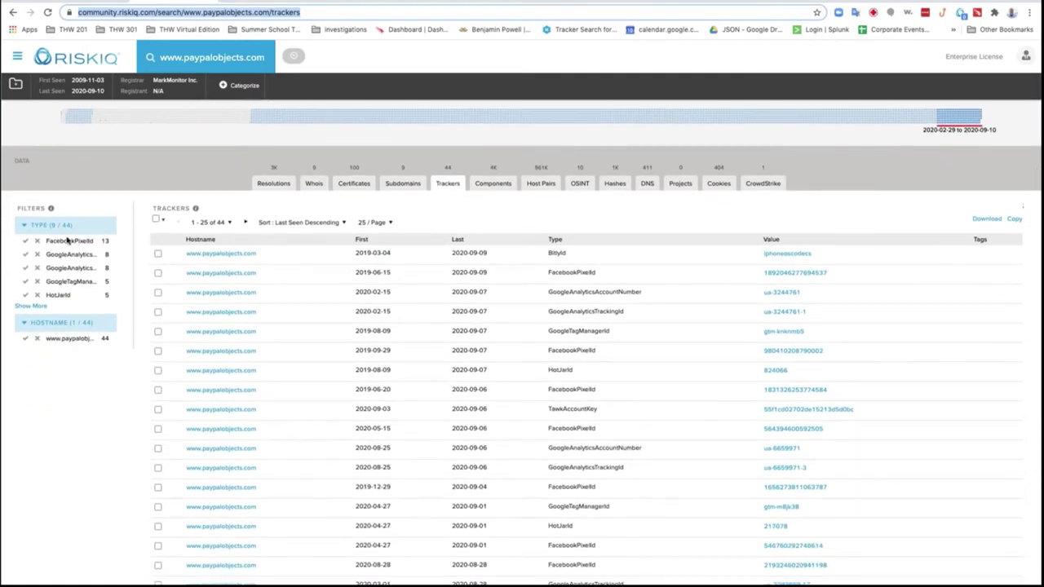
left_click(31, 305)
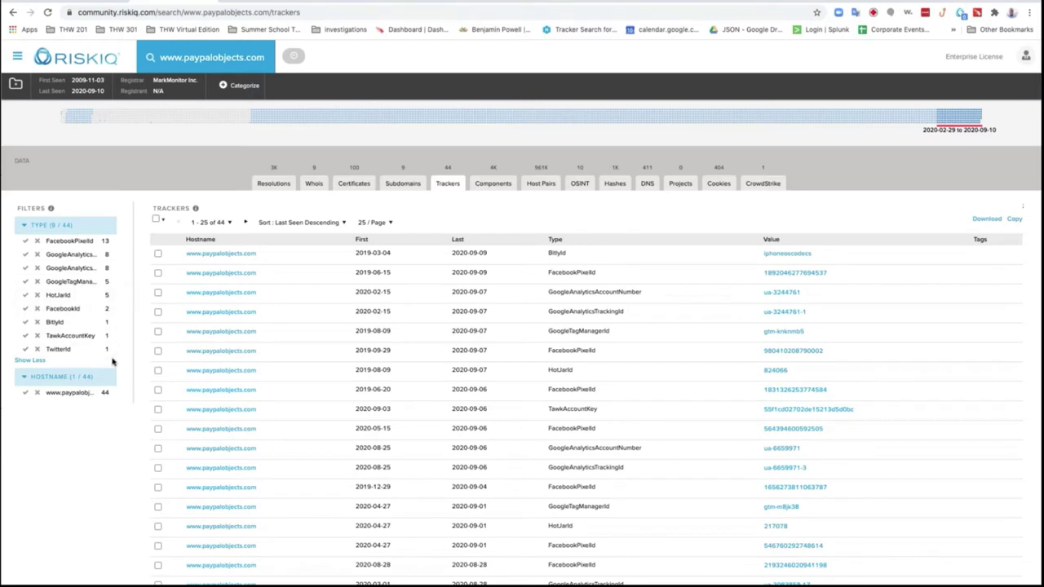
left_click(538, 187)
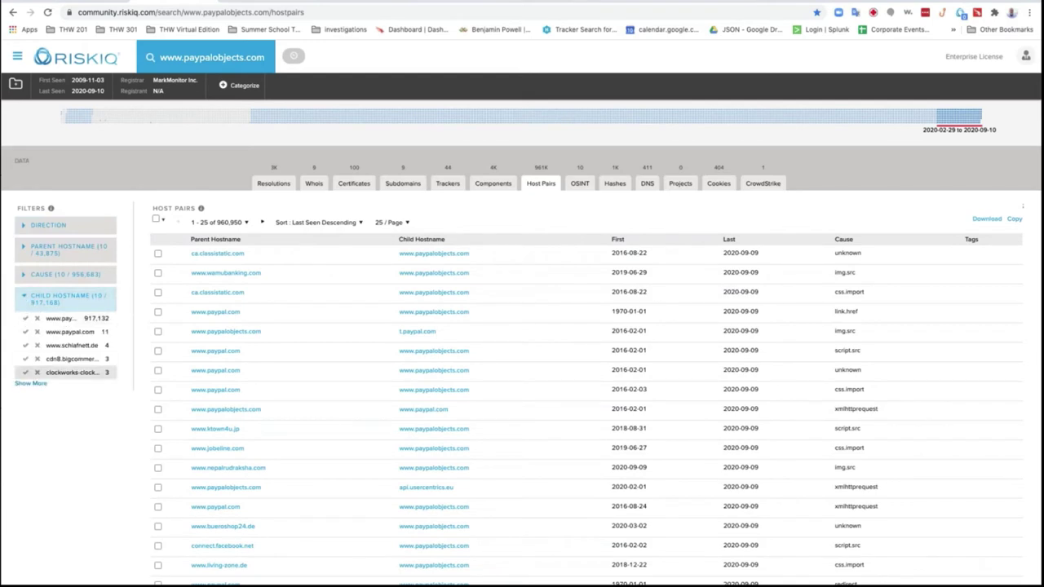
left_click(29, 383)
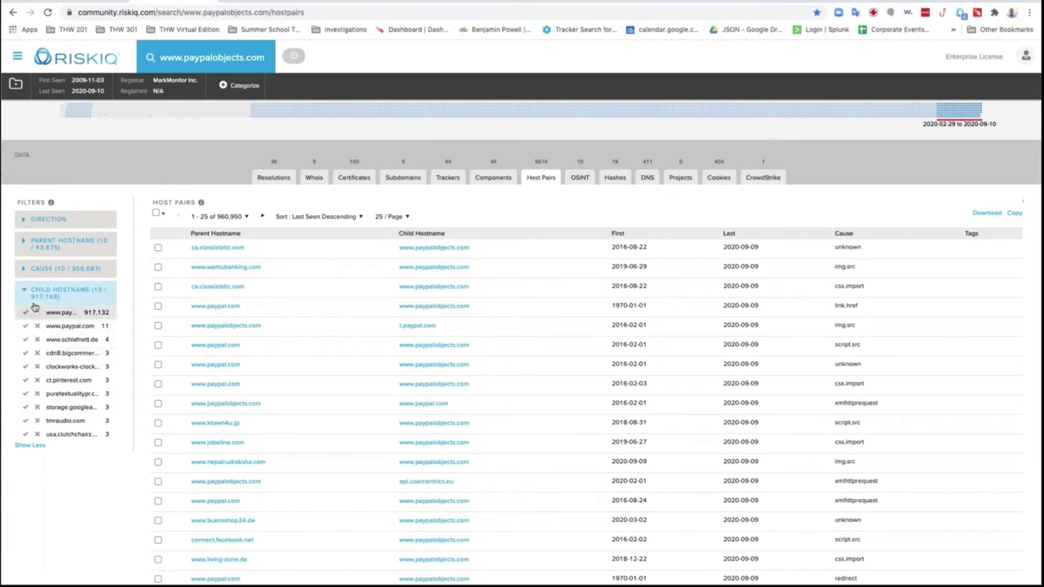
left_click(49, 268)
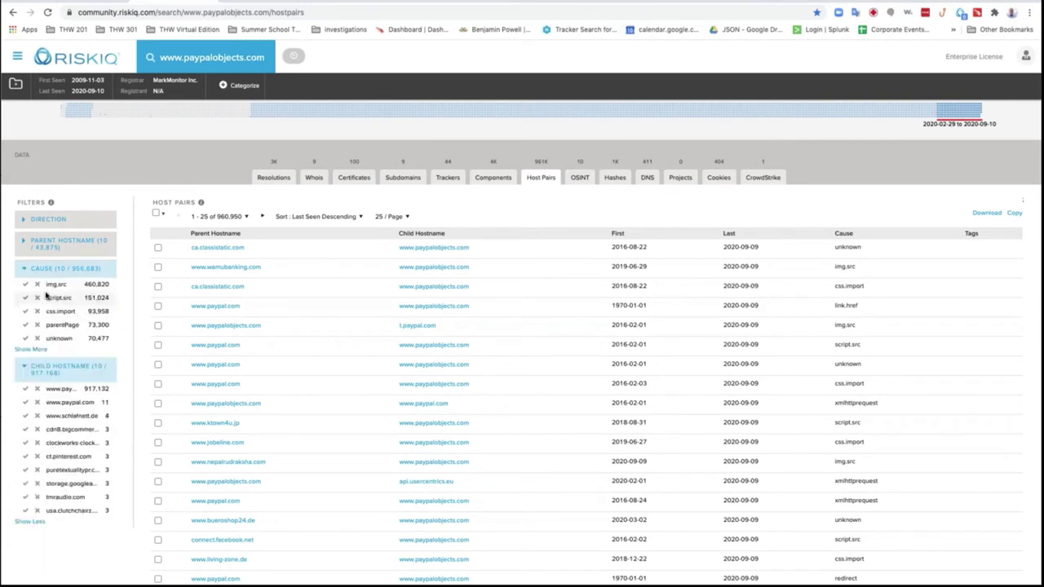
left_click(29, 346)
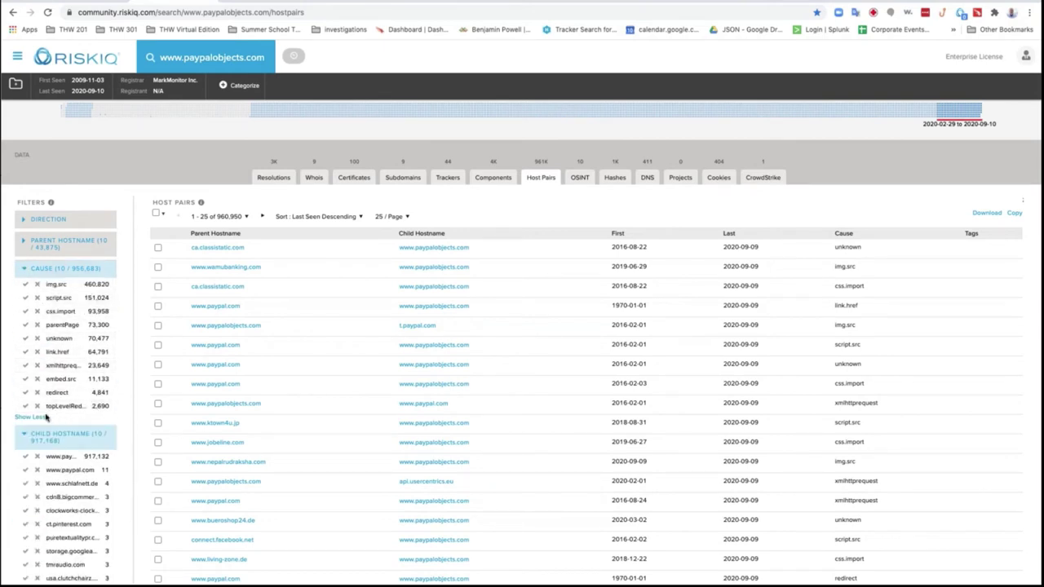
left_click(25, 312)
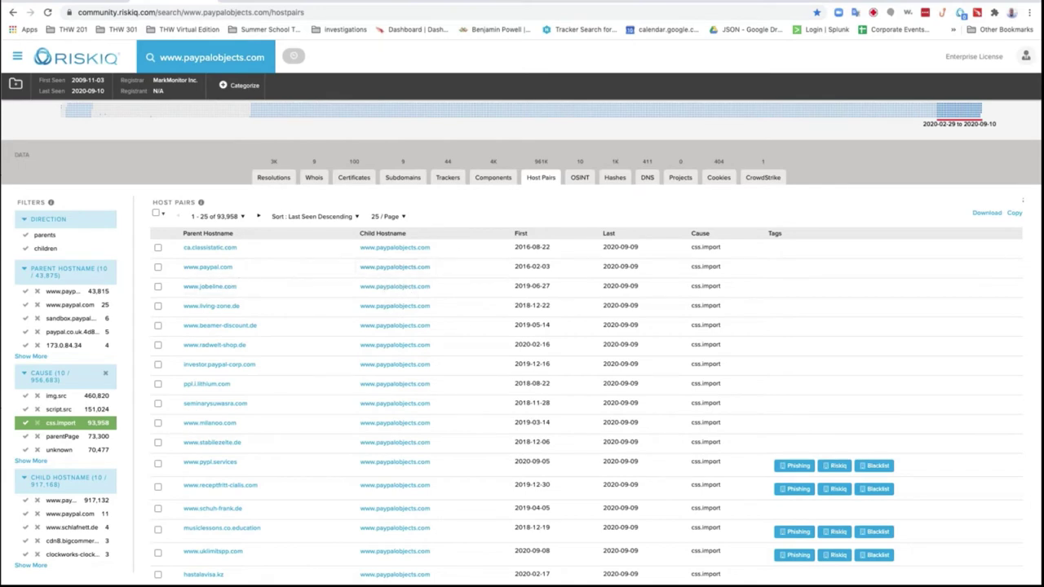
scroll(226, 509, "down", 1)
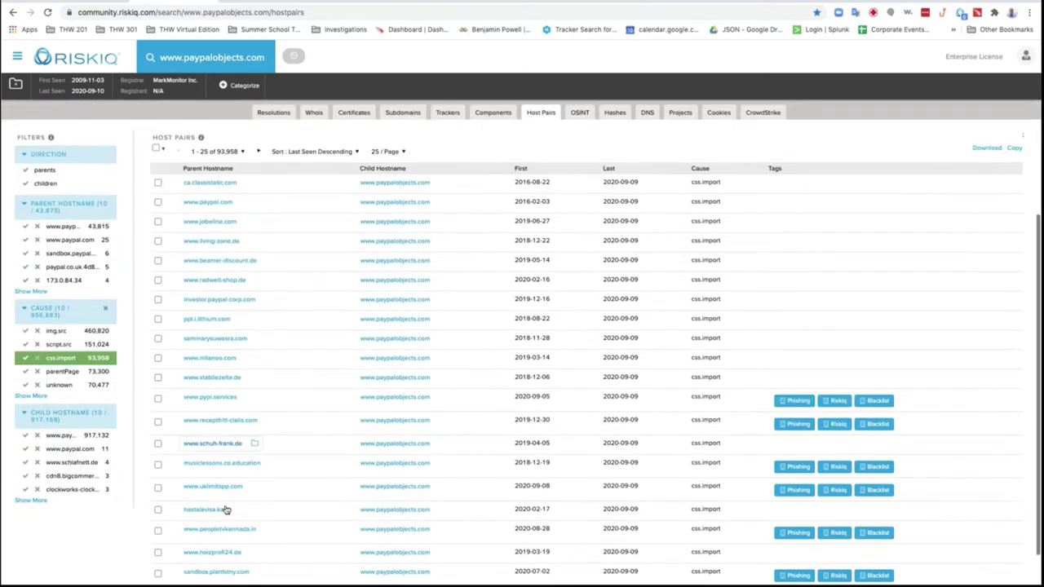
scroll(226, 509, "down", 2)
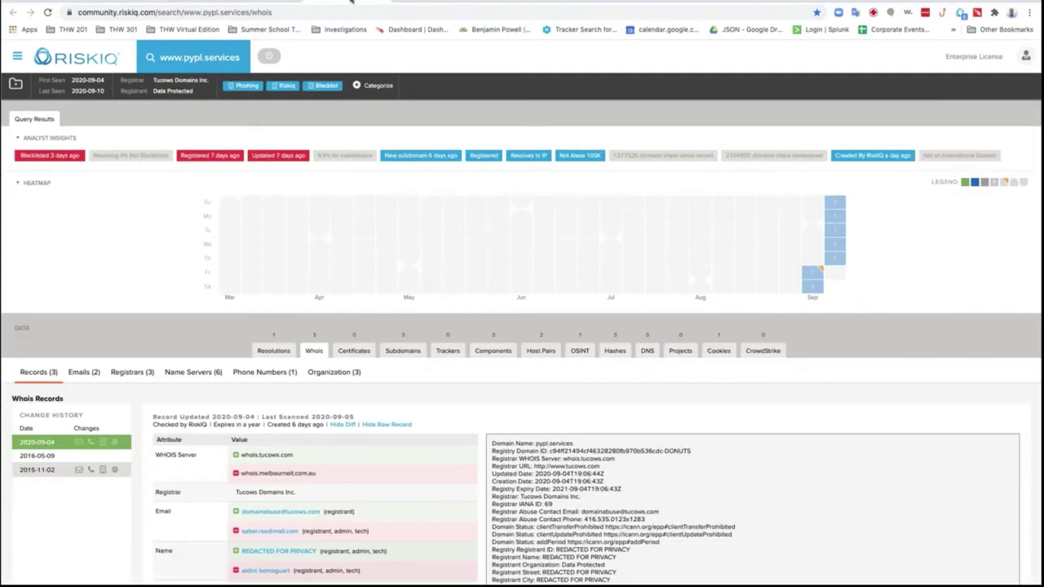
left_click(329, 13)
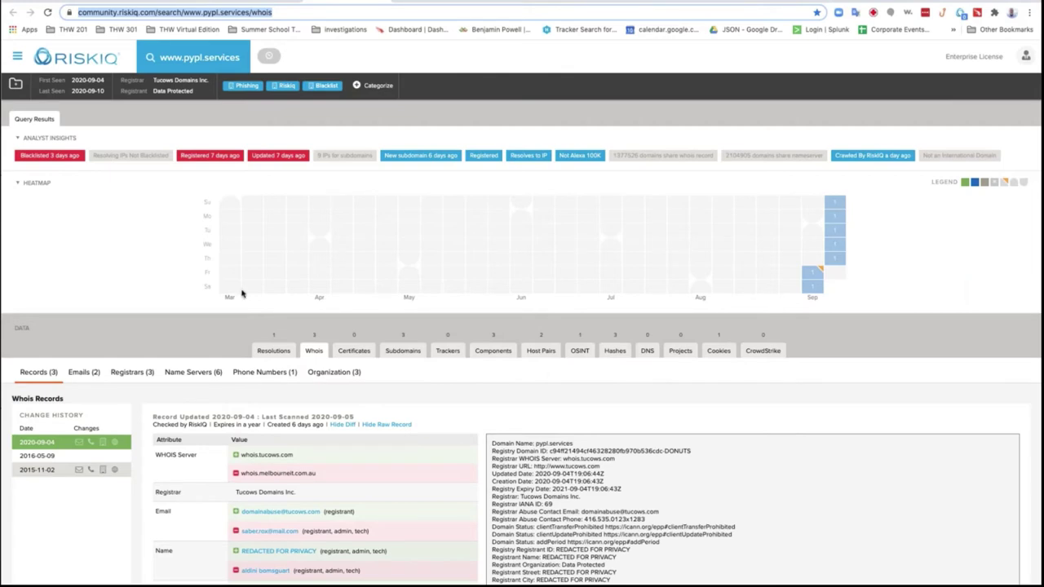
left_click(541, 352)
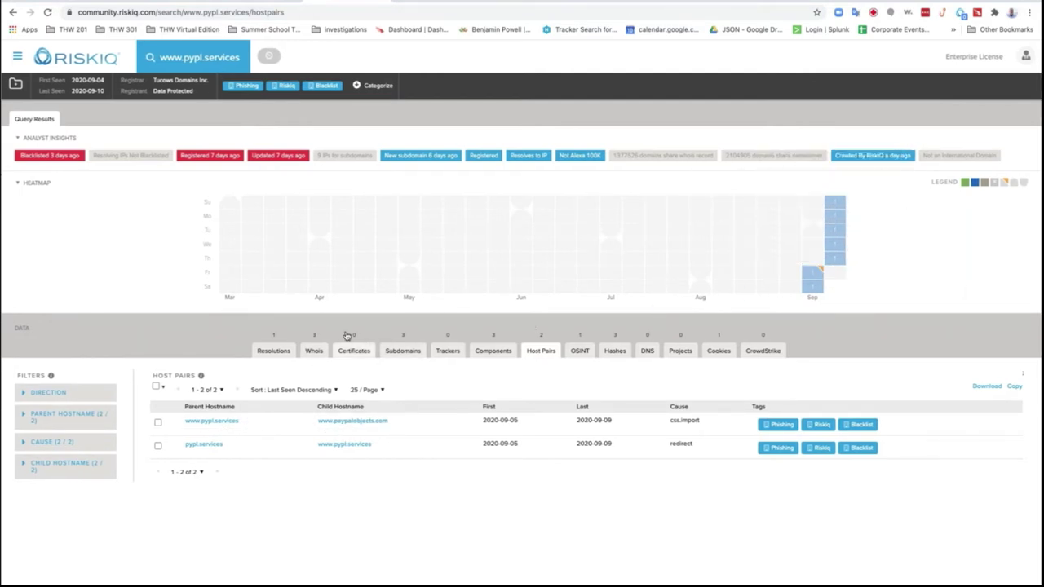
left_click(271, 356)
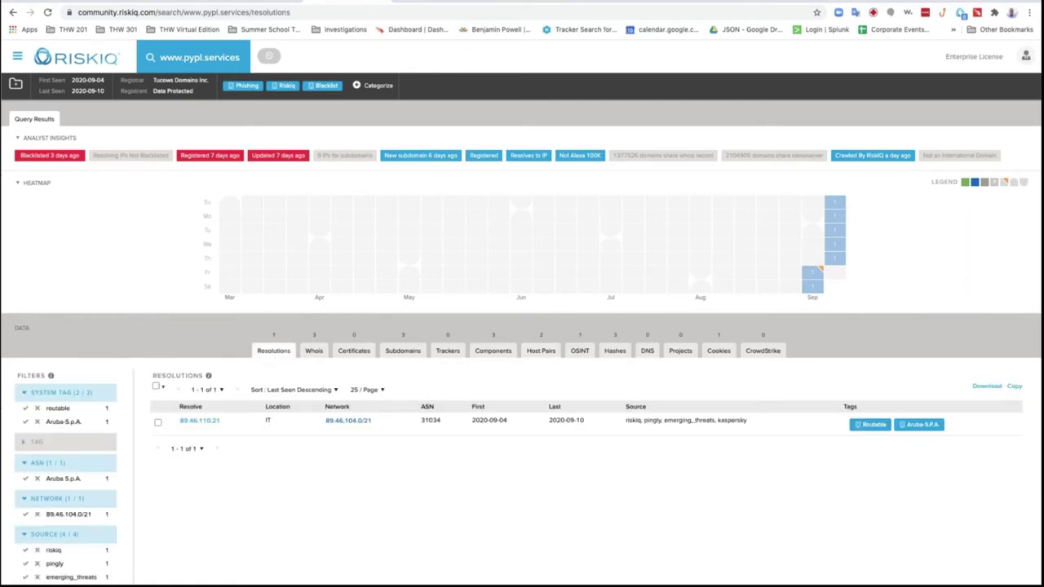
left_click(313, 351)
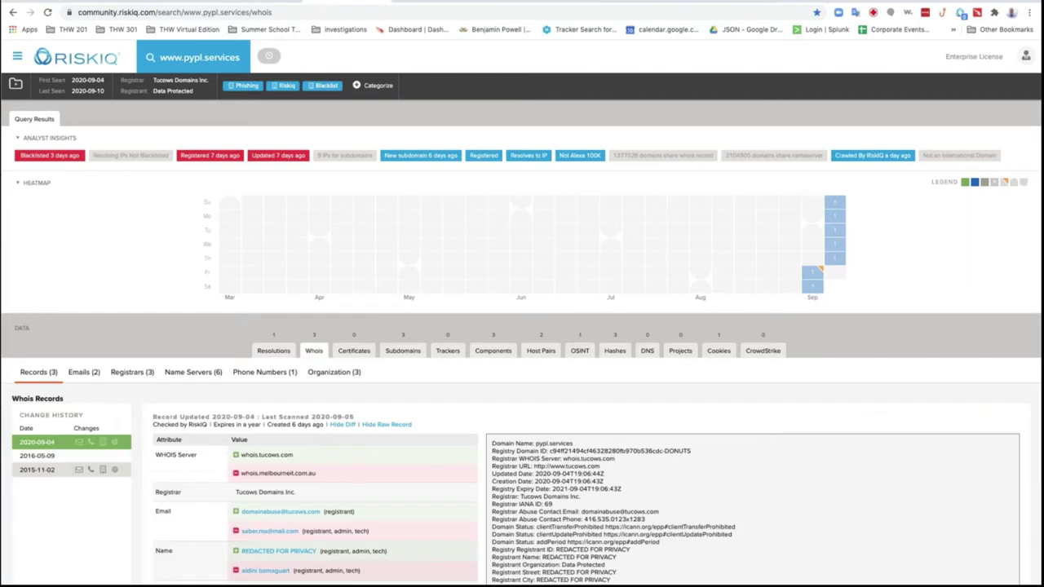
scroll(361, 468, "down", 3)
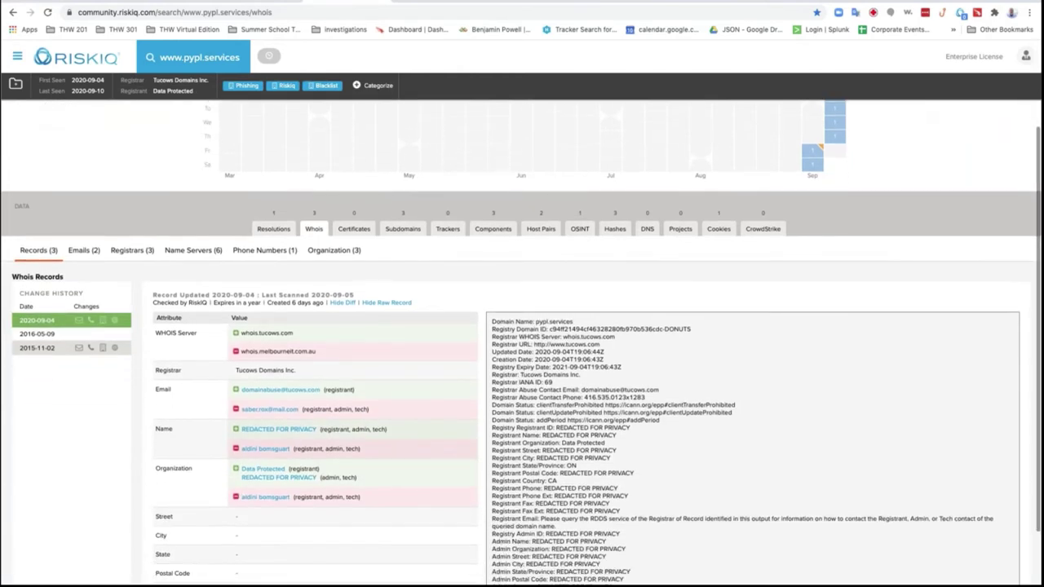
left_click(41, 334)
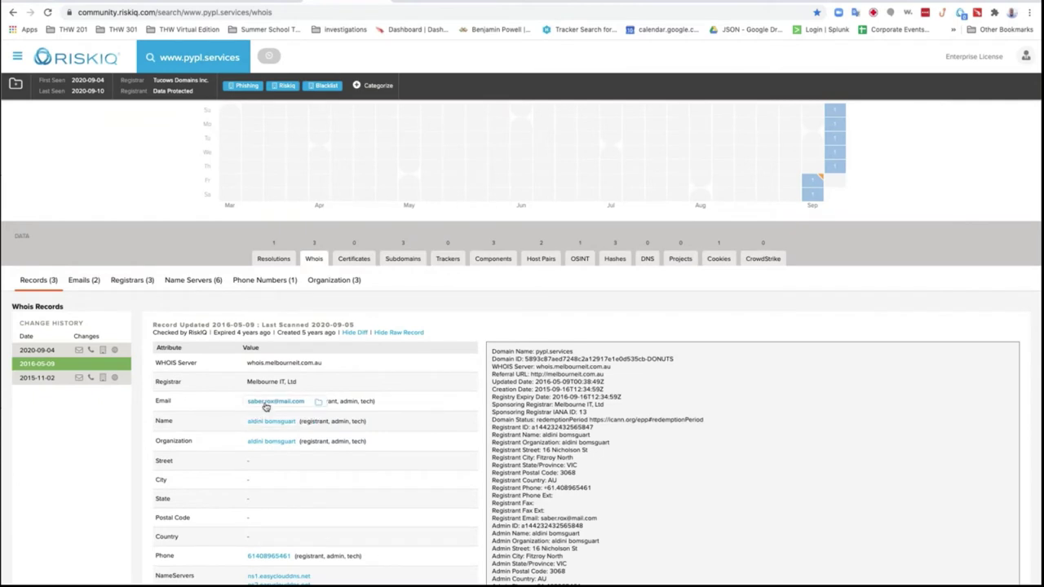
right_click(273, 404)
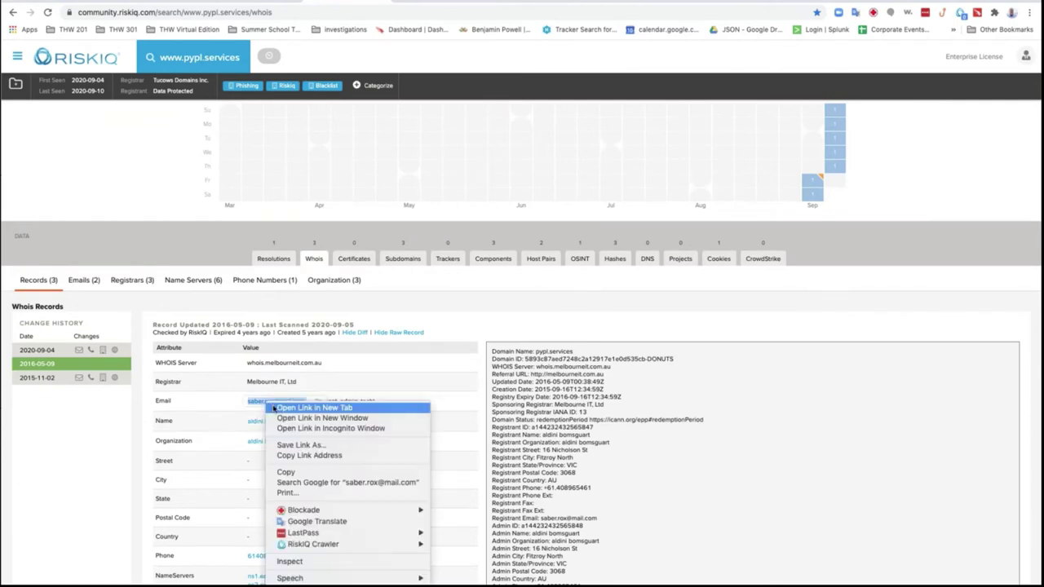
key("Escape")
left_click(34, 379)
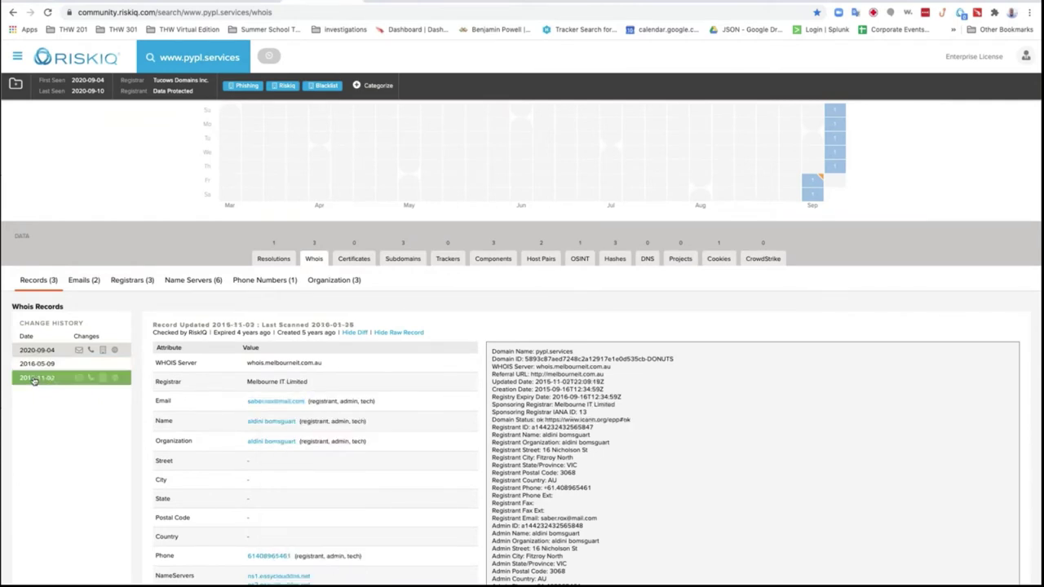
right_click(265, 557)
left_click(315, 426)
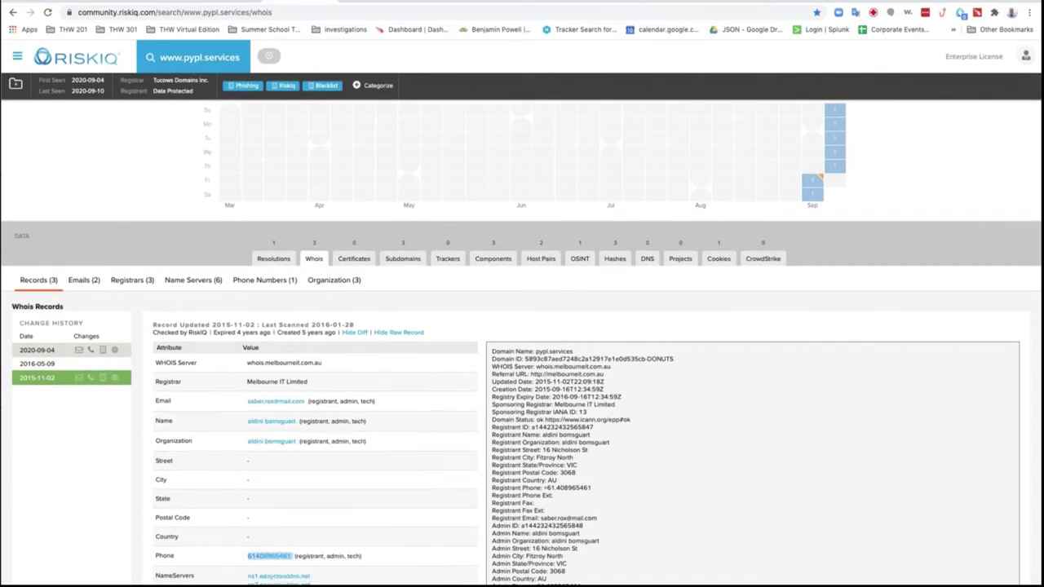
left_click(276, 401)
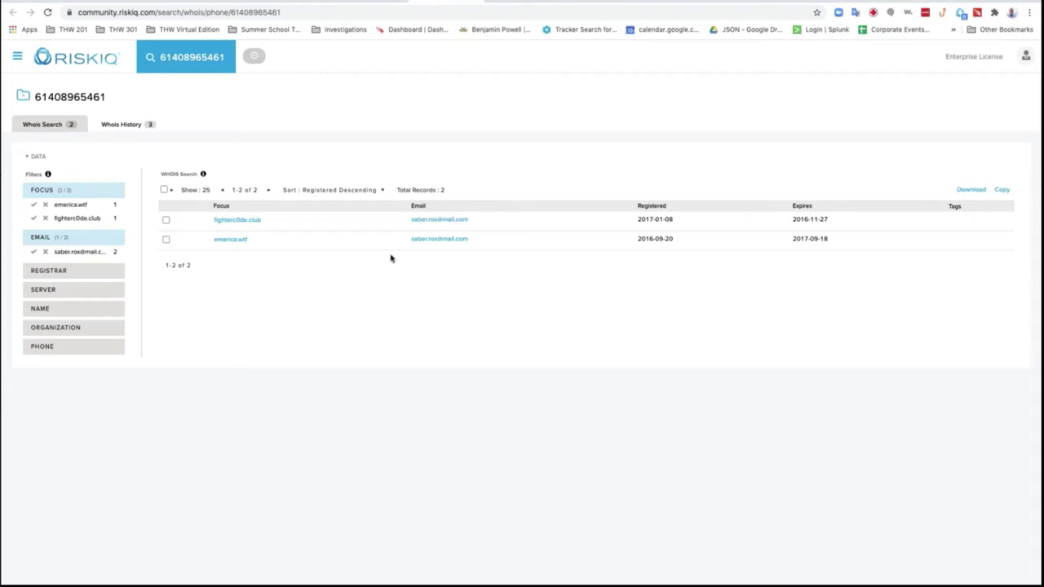
left_click(303, 4)
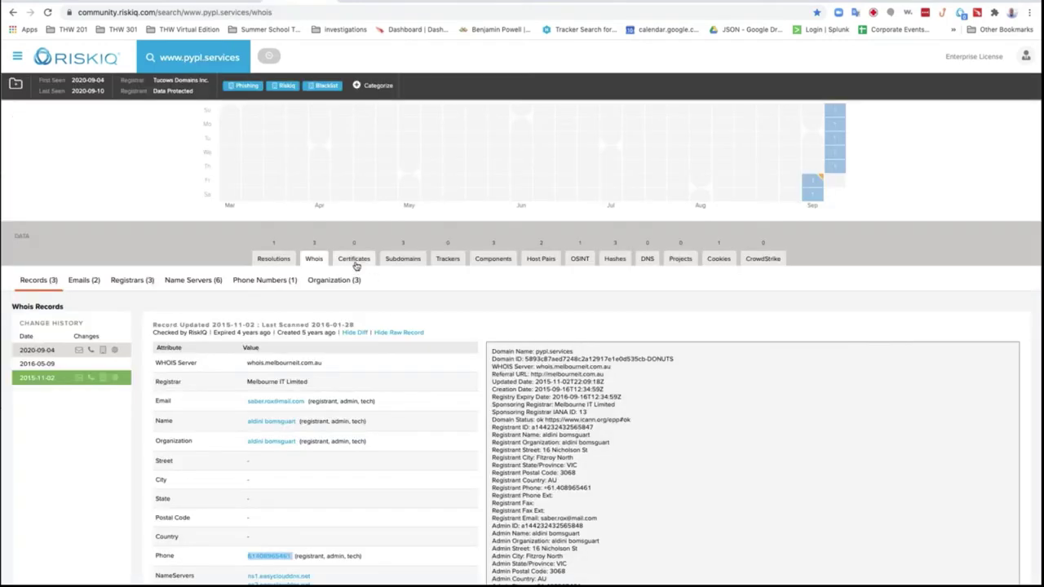
left_click(406, 259)
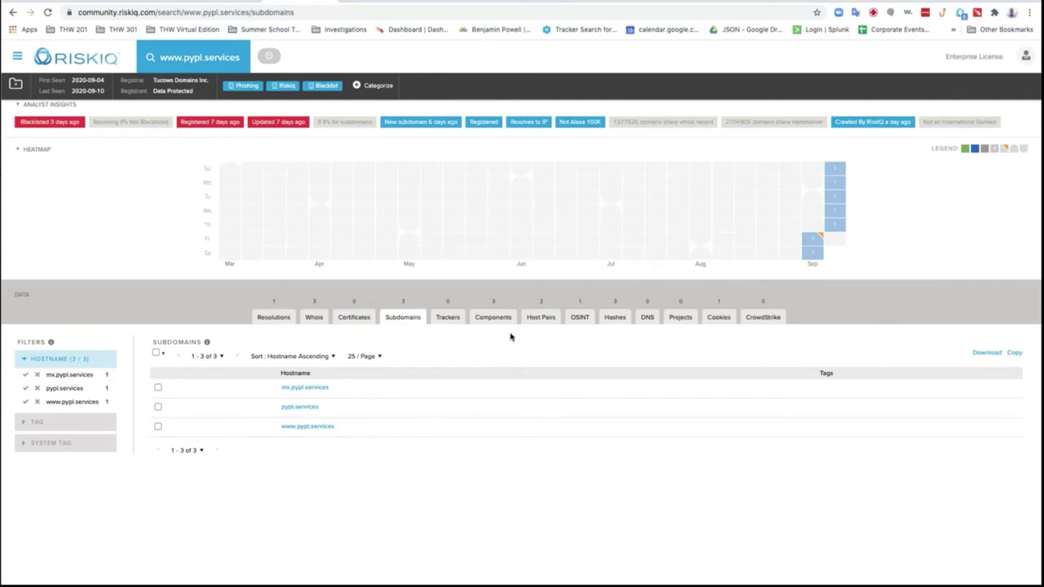
left_click(494, 320)
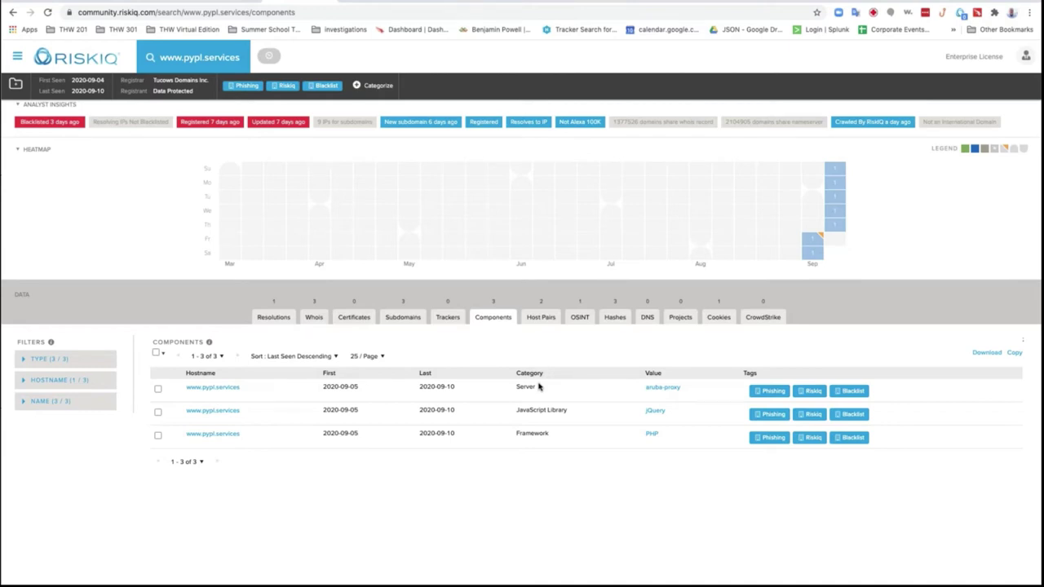
left_click(725, 322)
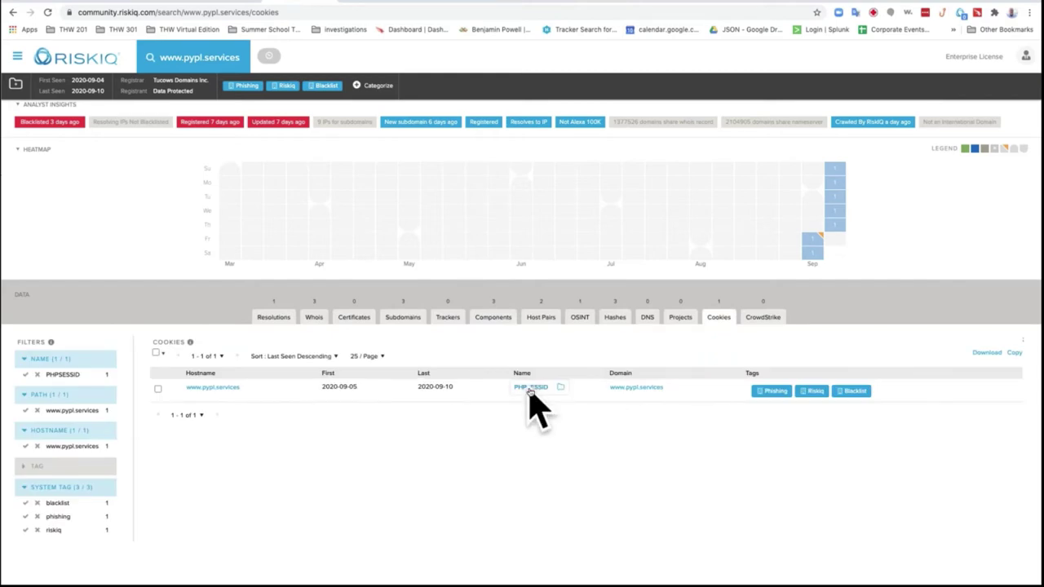
left_click(453, 320)
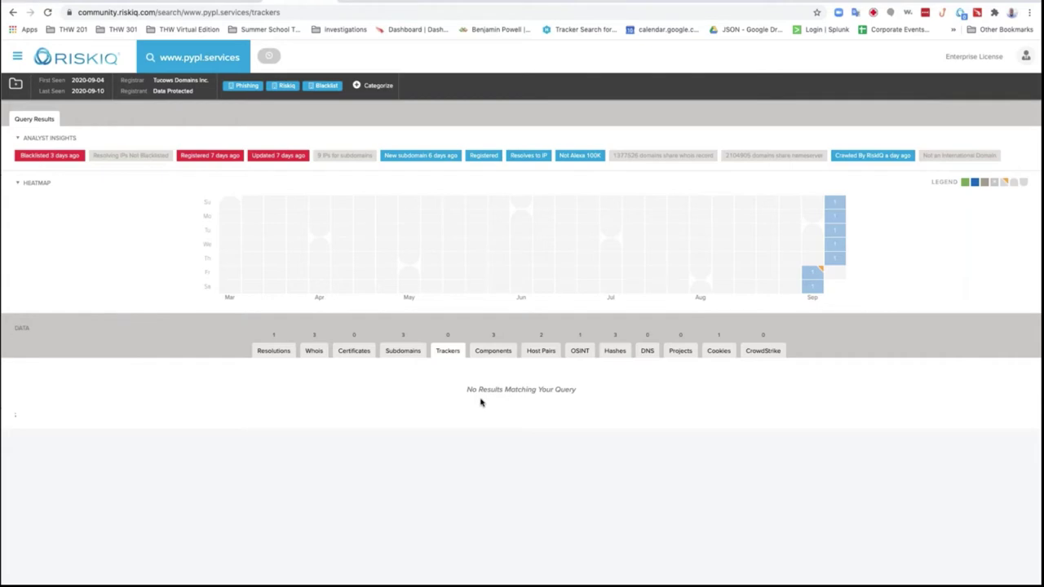
- Switch to the saved pypl.services crawl and examine its status, pages, cookies, dependent requests, page messages and blacklist incident
left_click(589, 2)
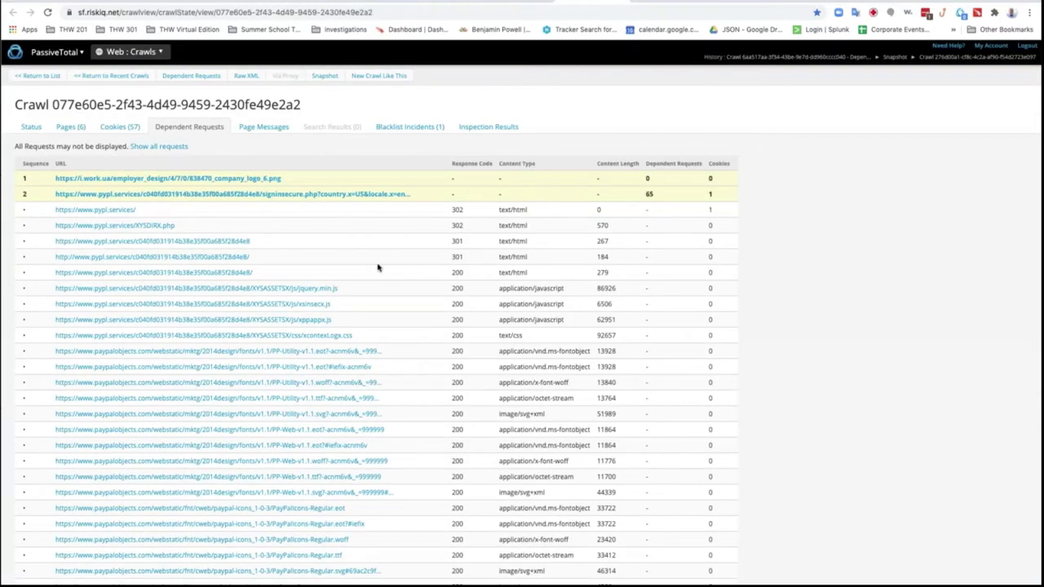
left_click(662, 2)
left_click(592, 4)
left_click(30, 129)
left_click(72, 131)
left_click(127, 130)
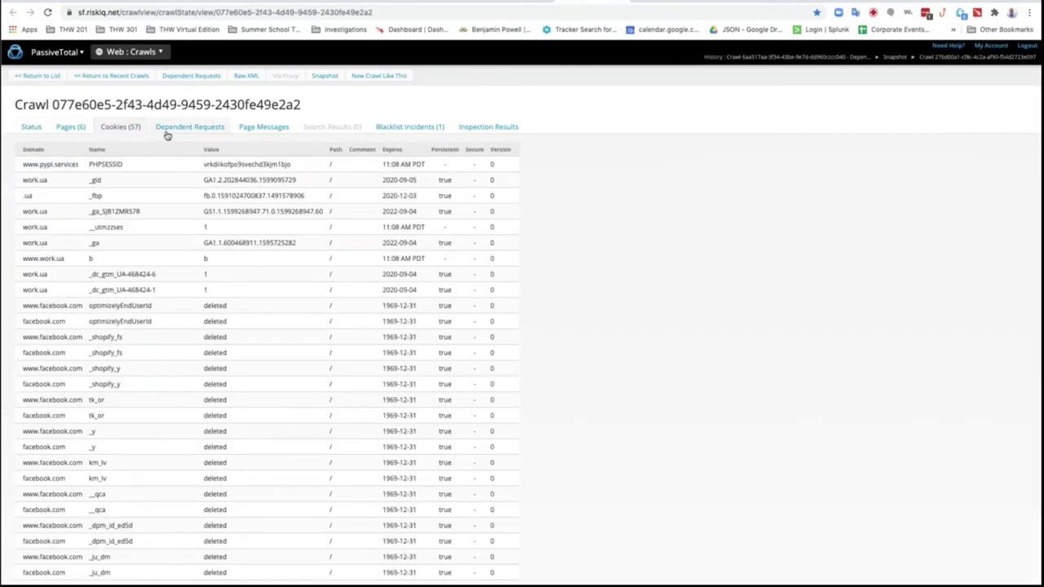
left_click(174, 133)
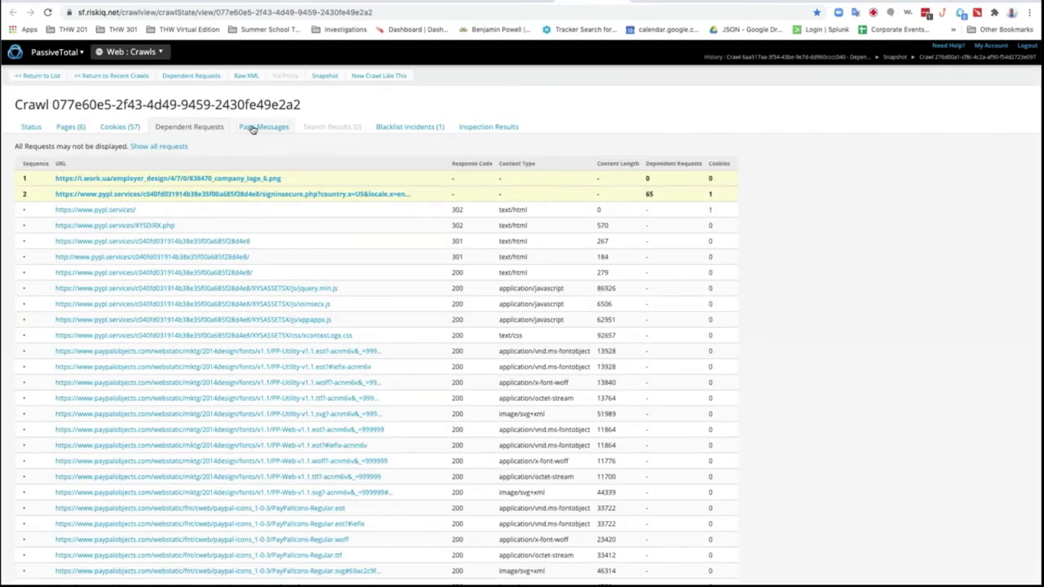
left_click(252, 131)
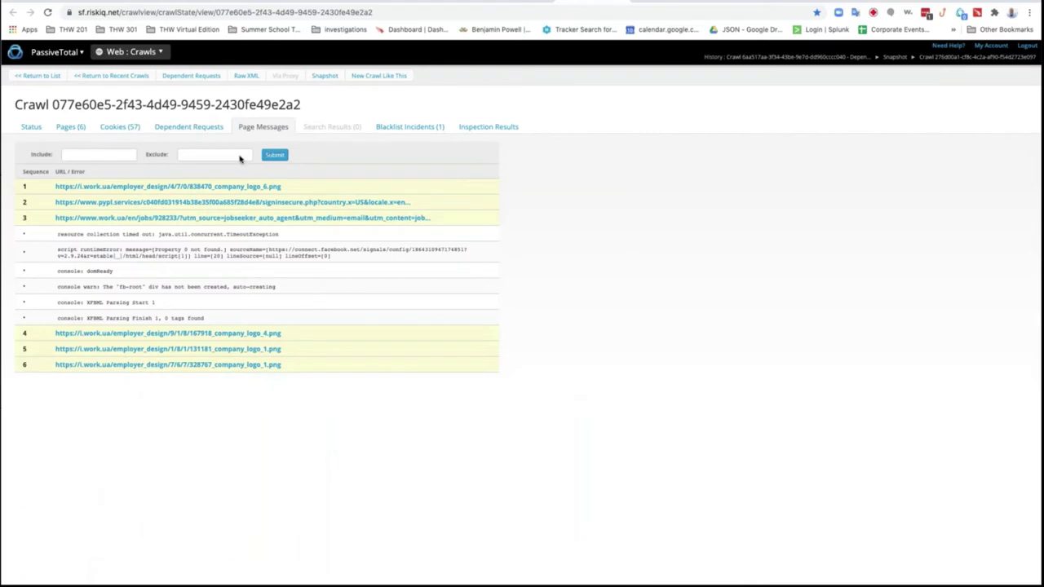
left_click(394, 132)
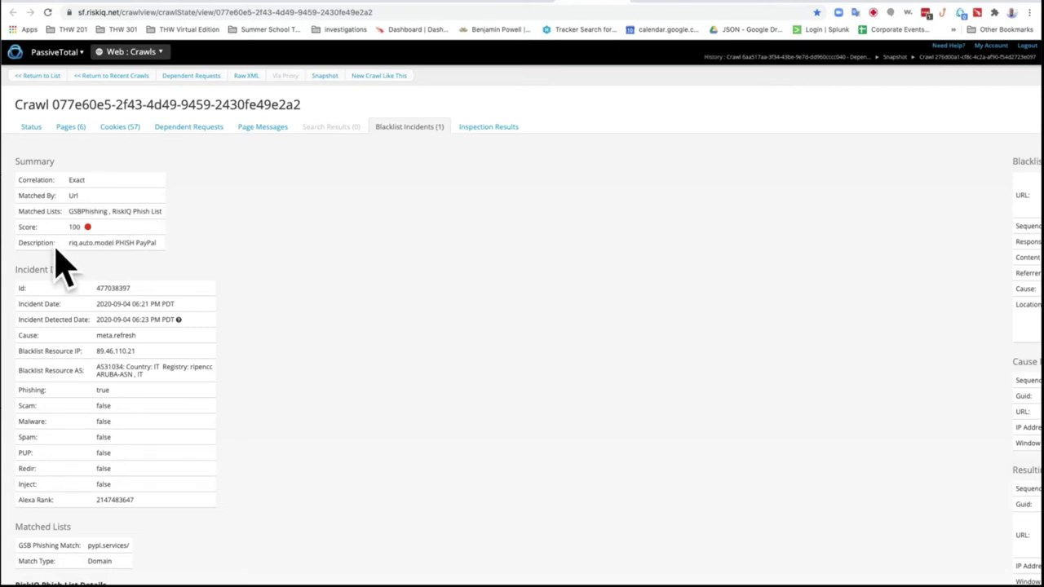
left_click(324, 76)
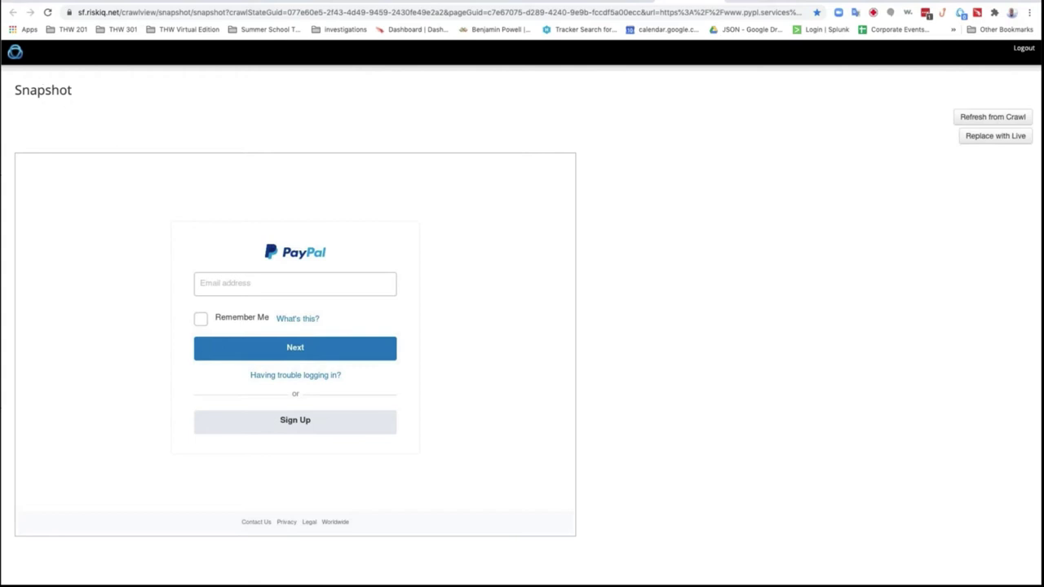
key("super+w")
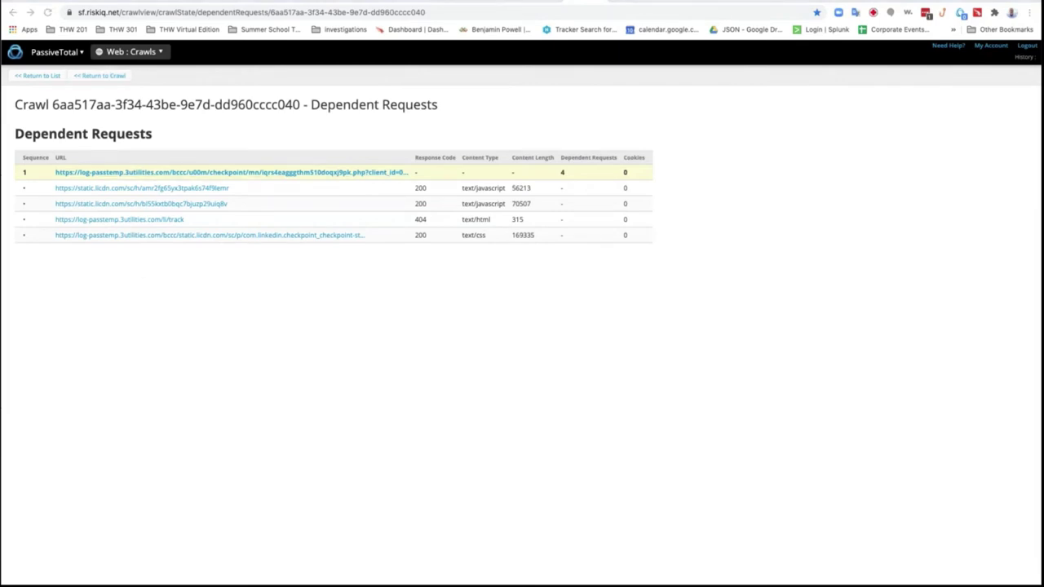
key("ctrl+Tab")
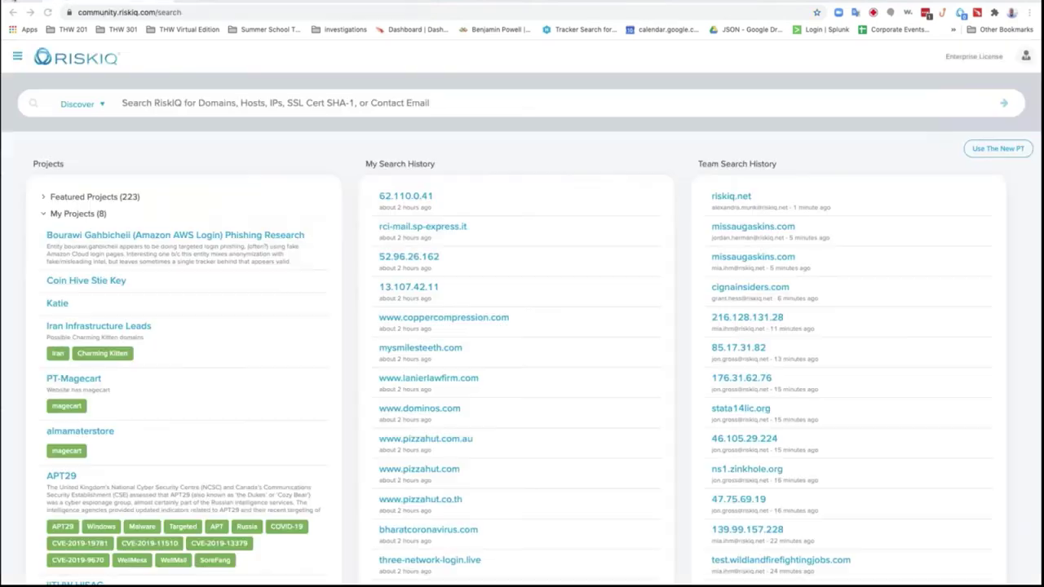
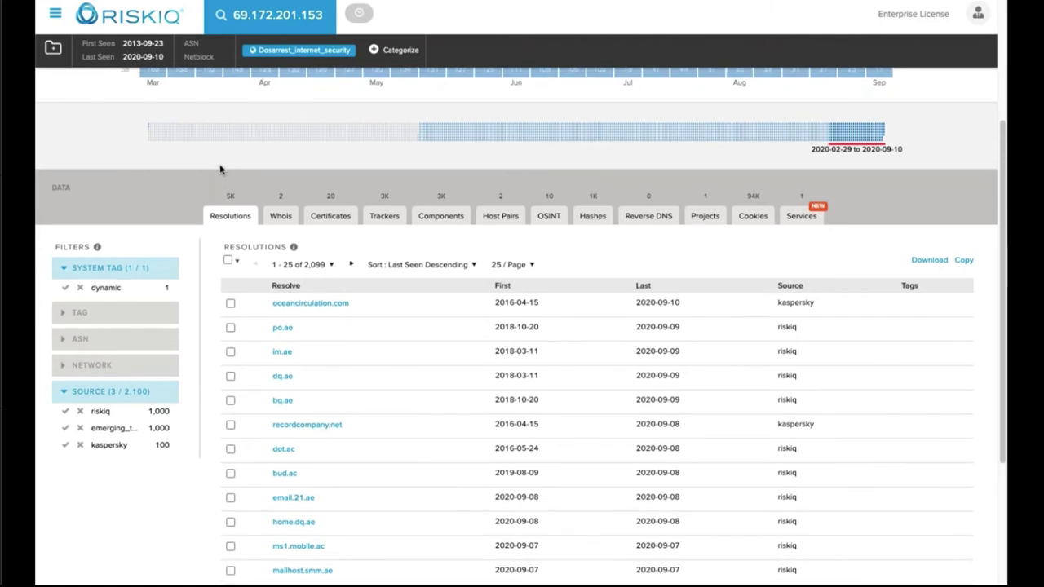
- Review the heatmap of 69.172.201.153, list its hashes and select the sample 00b8a025deac099d7b2e91fa838cb369 for lookup
scroll(220, 169, "up", 3)
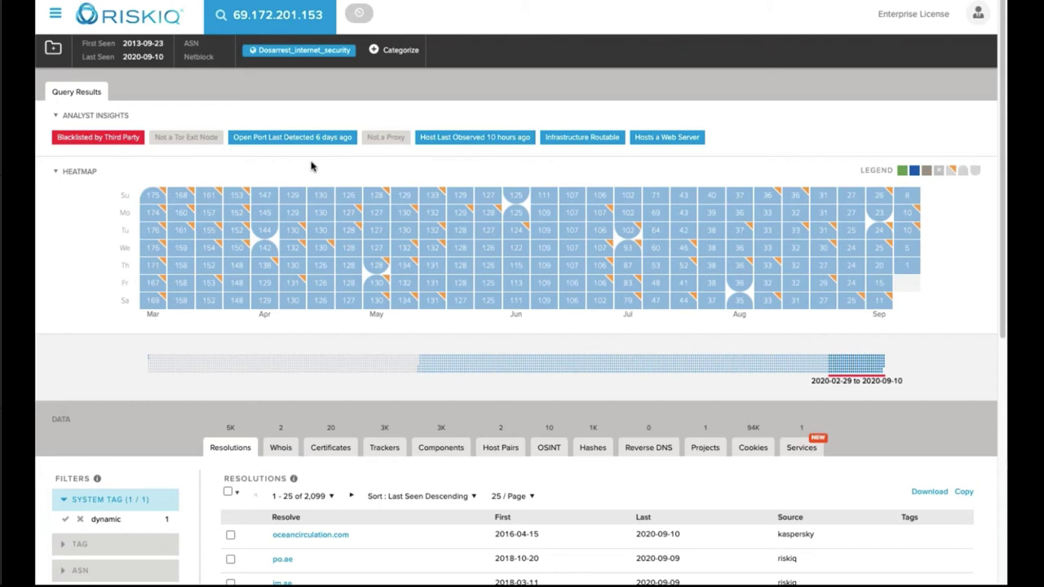
mouse_move(908, 270)
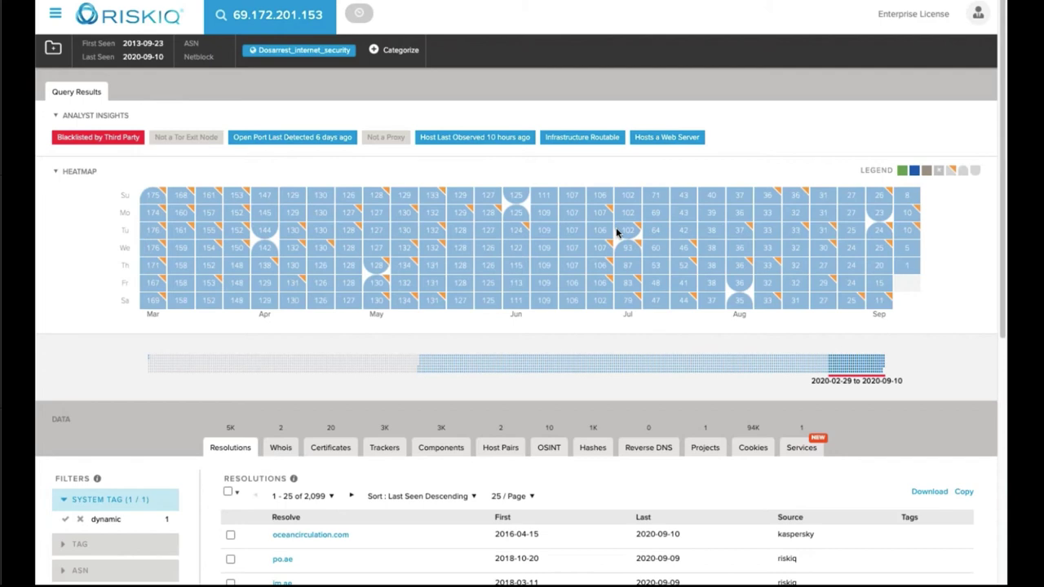
left_click(593, 449)
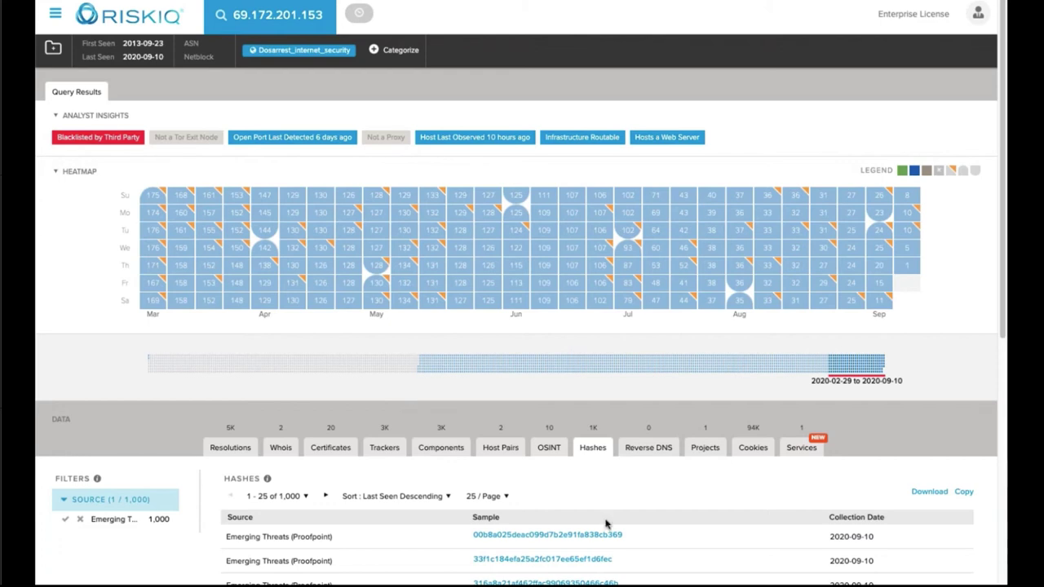
mouse_move(631, 538)
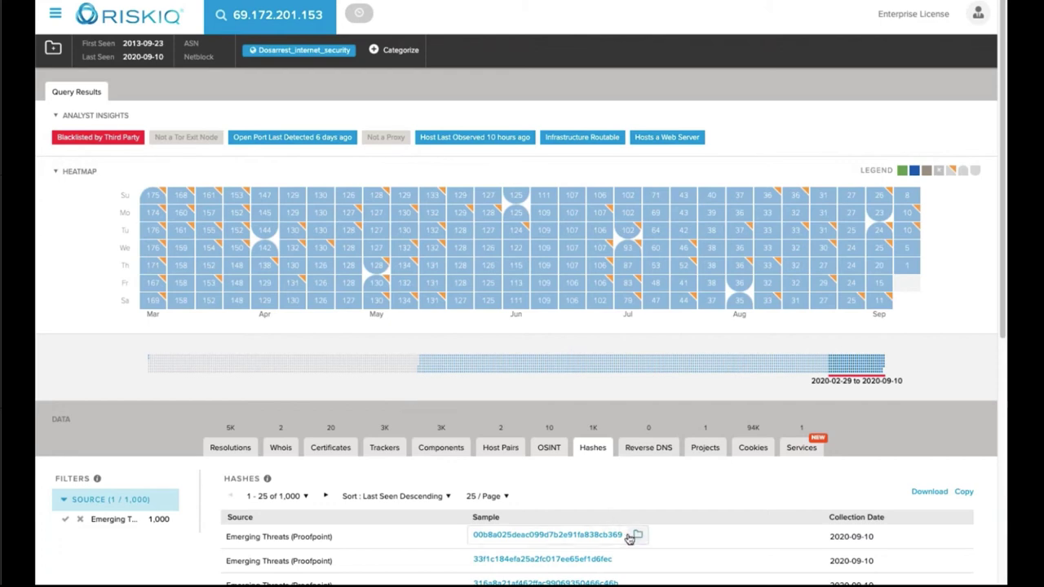
left_click_drag(624, 536, 475, 537)
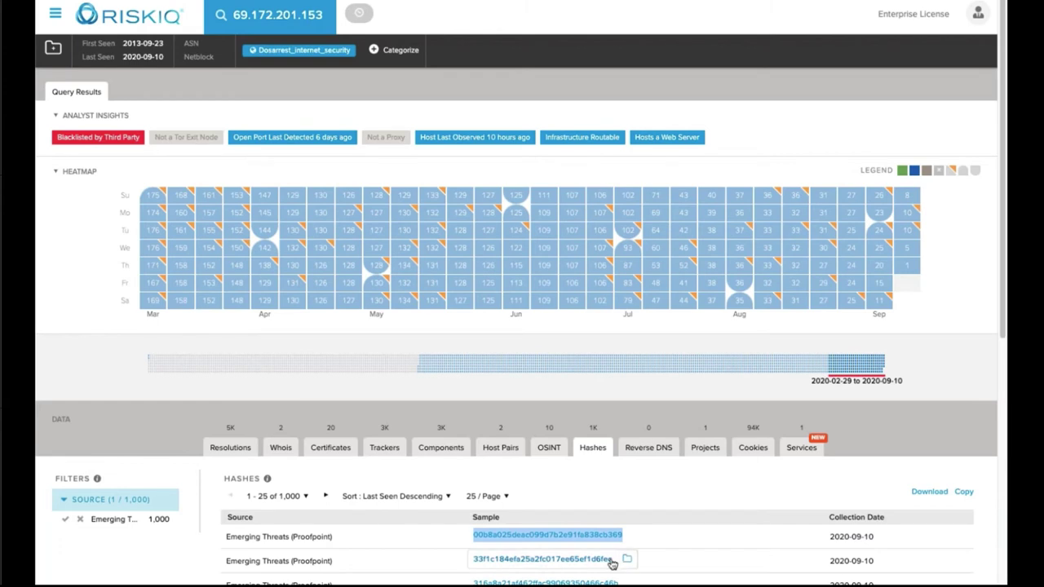
left_click_drag(613, 562, 338, 530)
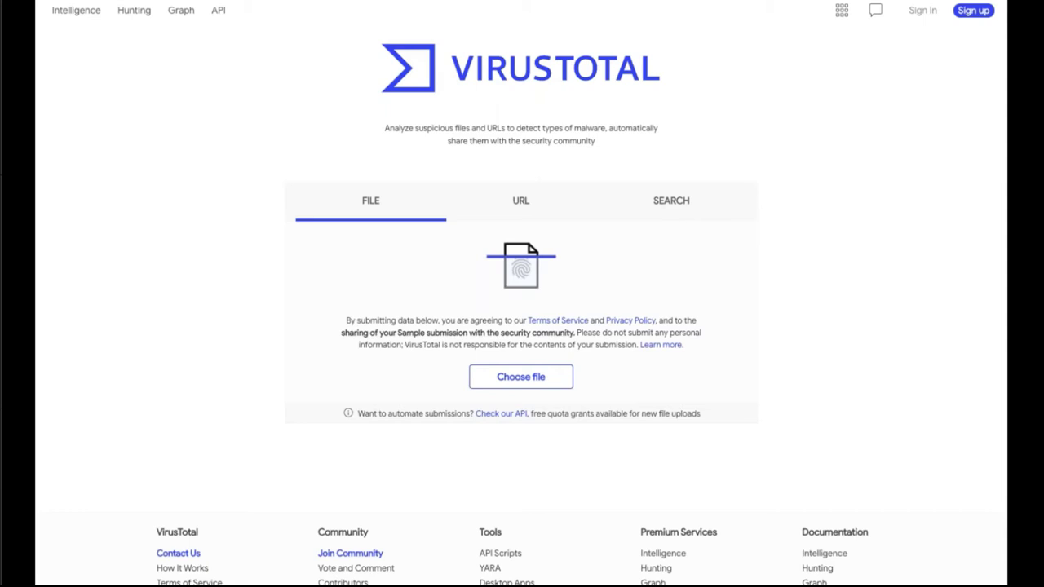
- Search VirusTotal for the hash 00b8a025deac099d7b2e91fa838cb369 and select the hash in the report's search field
left_click(662, 197)
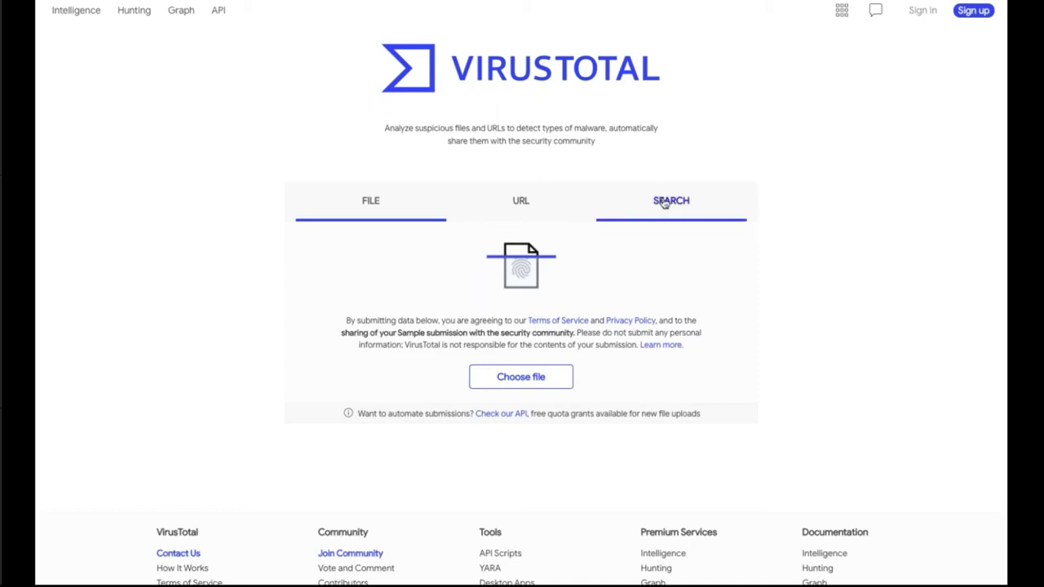
type("00b8a025deac099d7b2e91fa838cb769")
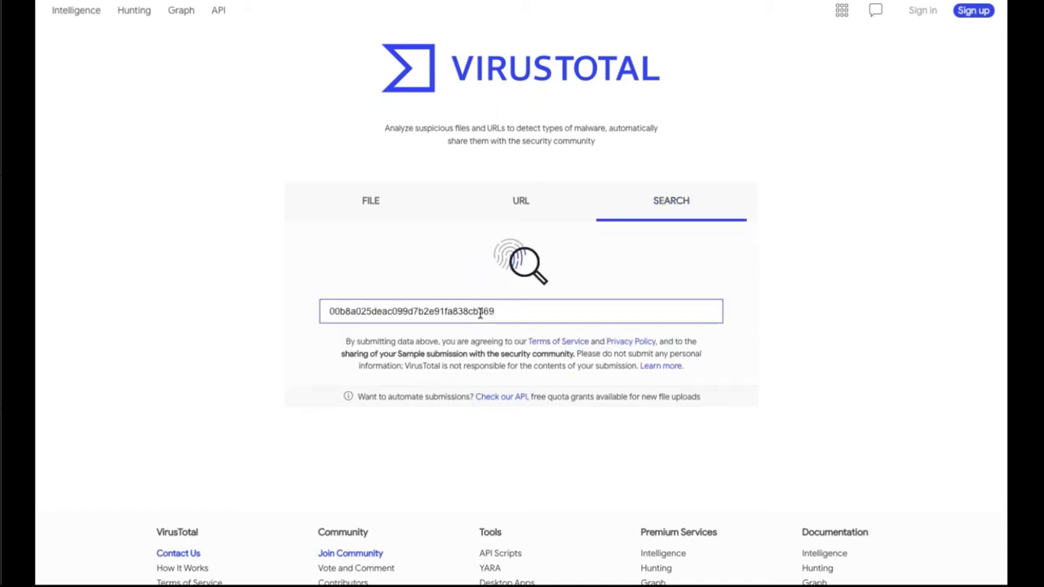
key("Return")
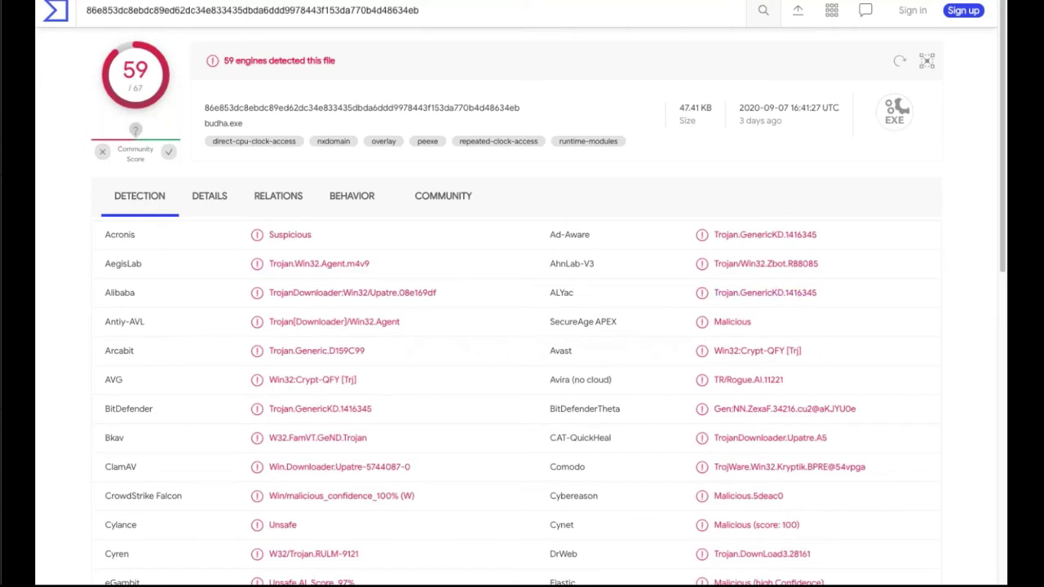
double_click(236, 11)
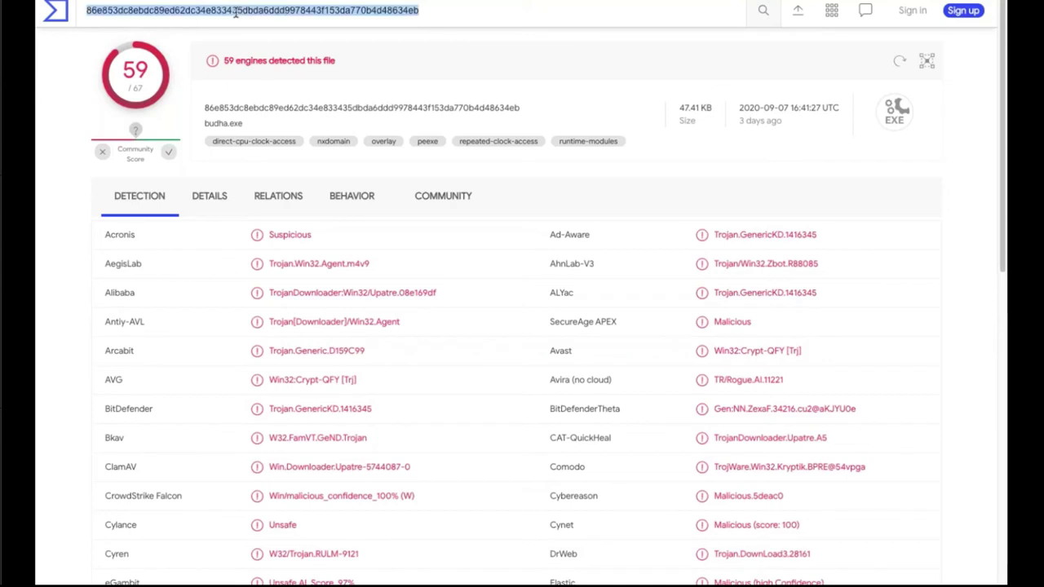
- Search VirusTotal for the hash 33f1c184efa25a2fc017ee65ef1d6fec, and return to PassiveTotal's hash list for 69.172.201.153
type("33f1c184efa25a2fc017ee65ef1d6fef")
key("Return")
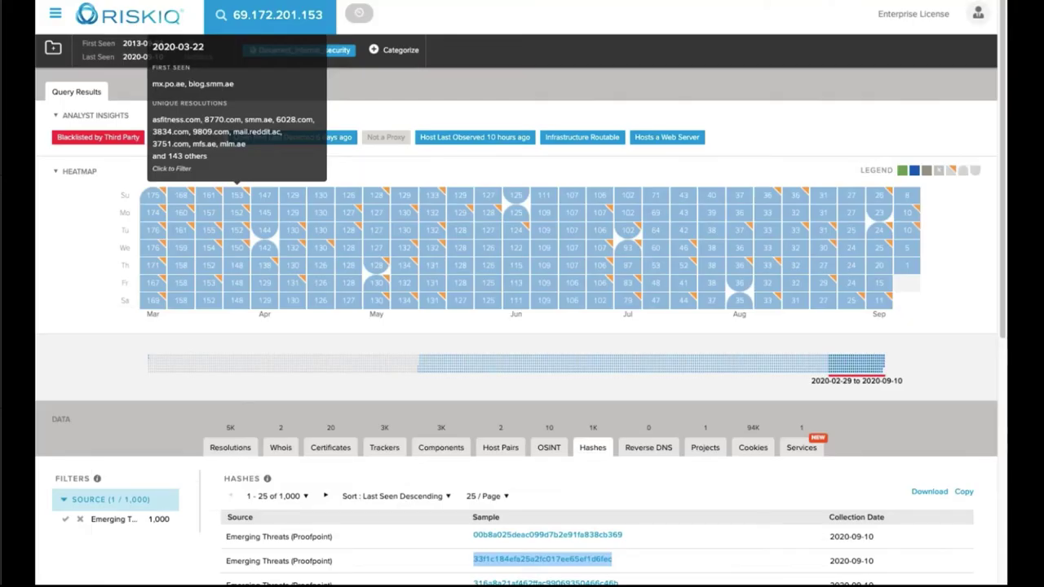
scroll(481, 479, "down", 2)
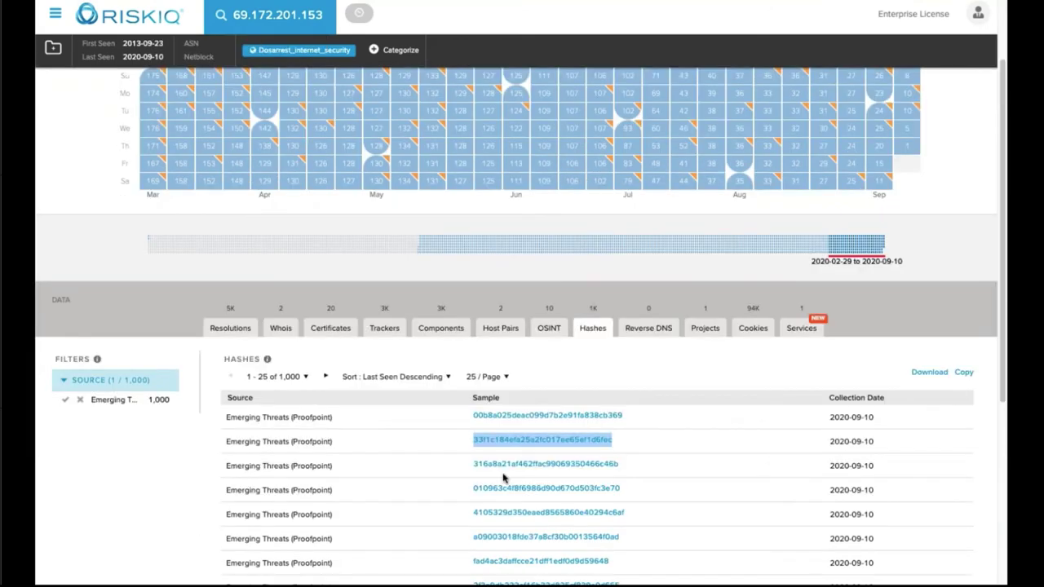
scroll(516, 326, "up", 2)
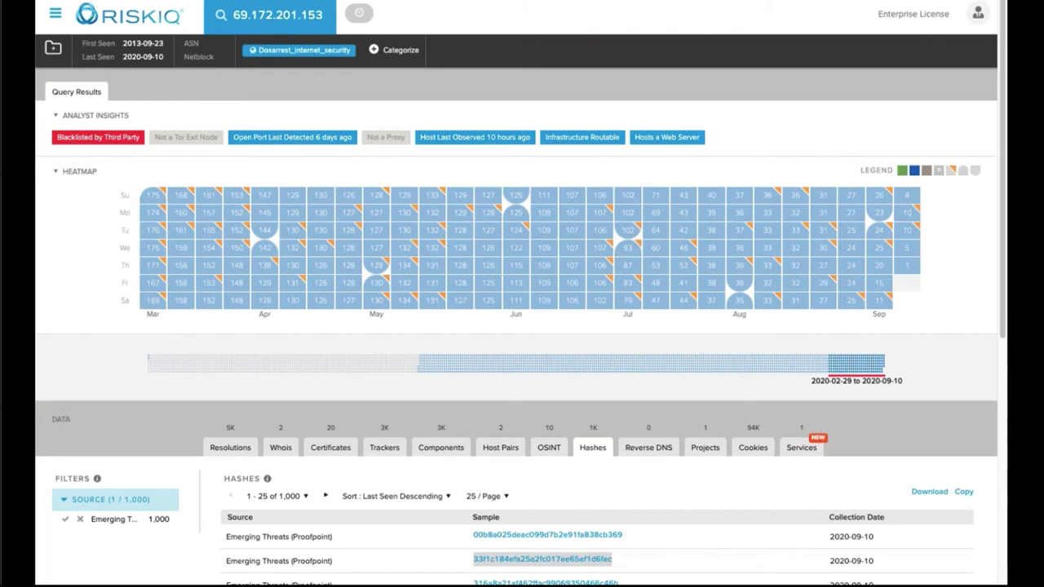
- List the OSINT sources for 69.172.201.153, open the AbuseIPDB link and review the IP's abuse report
left_click(552, 452)
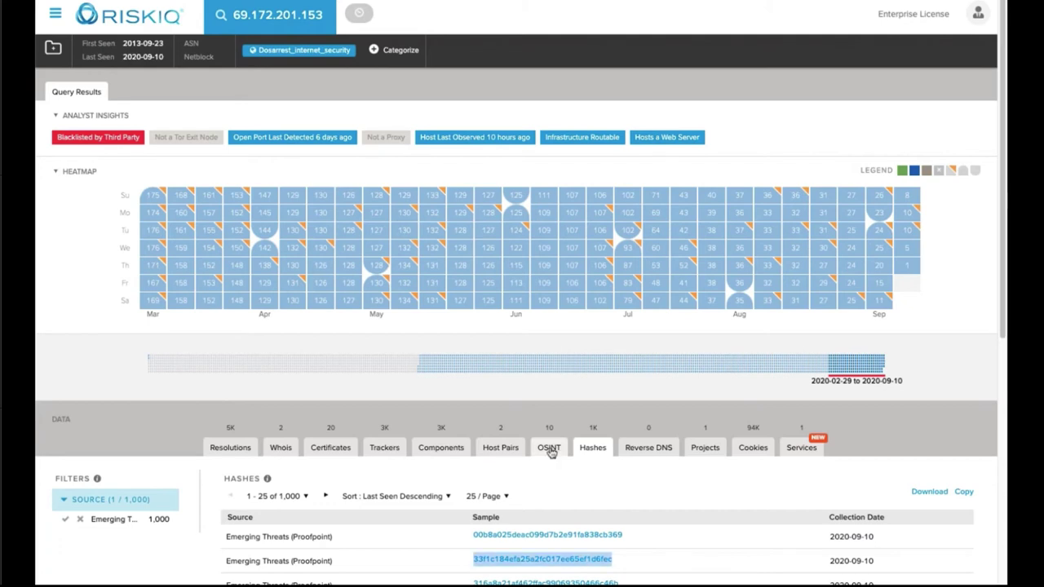
left_click(551, 451)
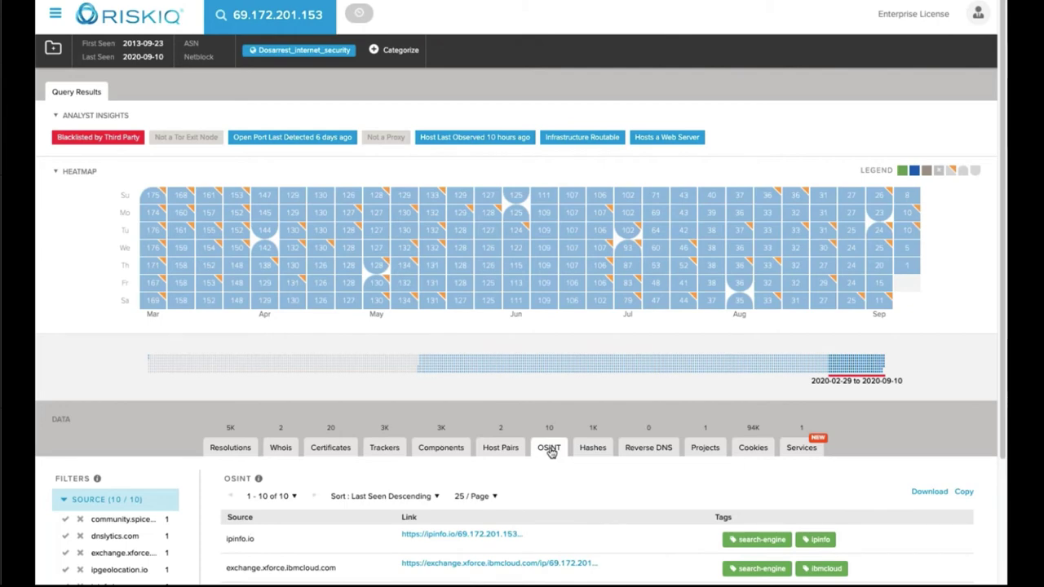
scroll(507, 450, "down", 3)
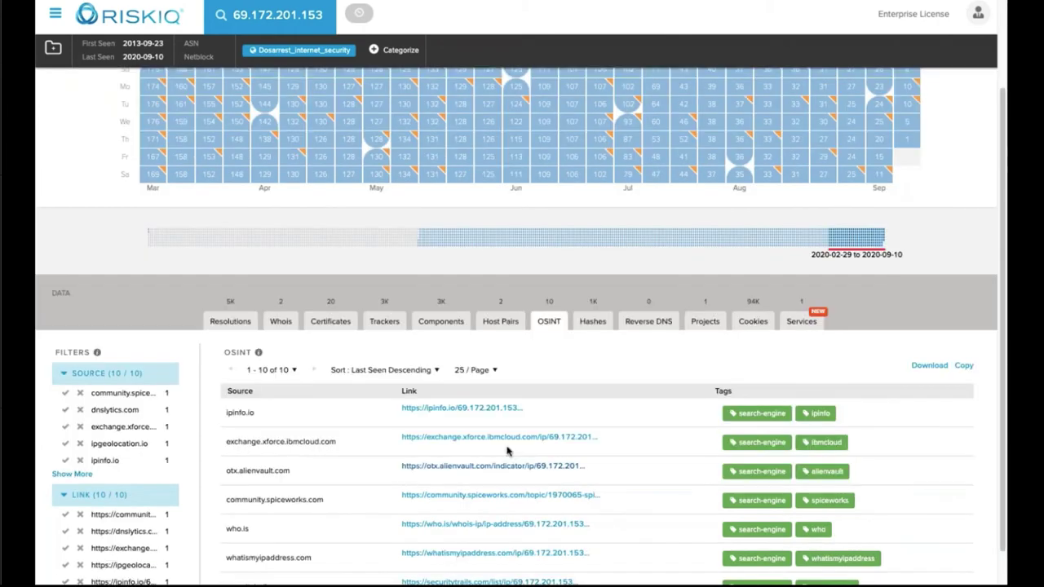
scroll(508, 451, "down", 1)
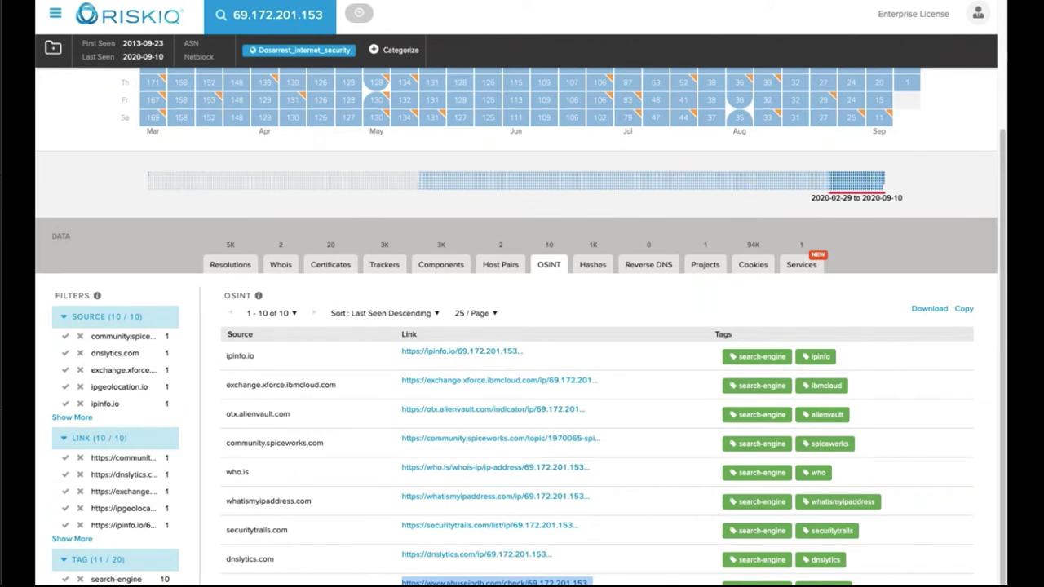
triple_click(441, 379)
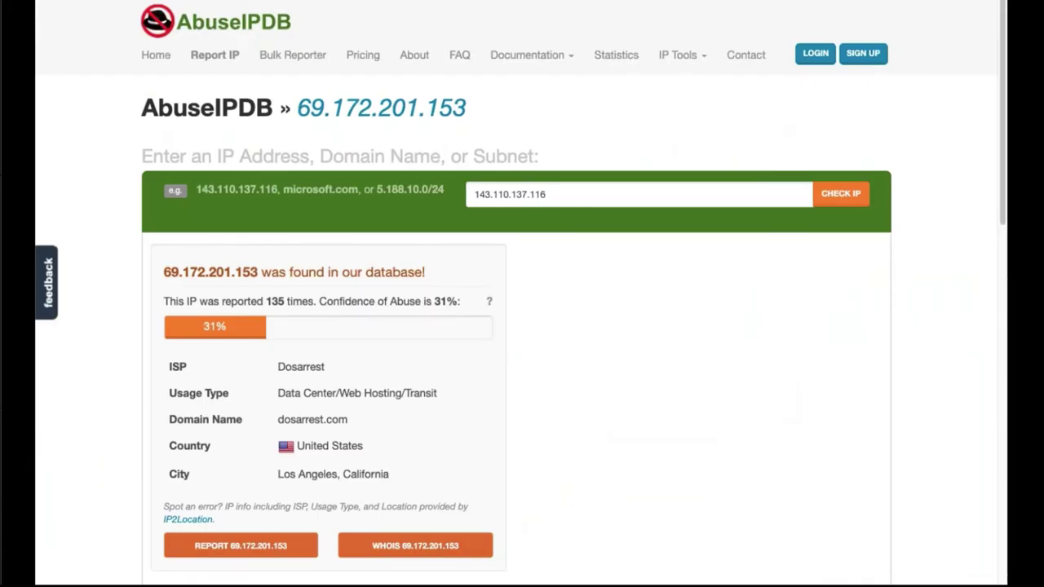
scroll(522, 326, "down", 8)
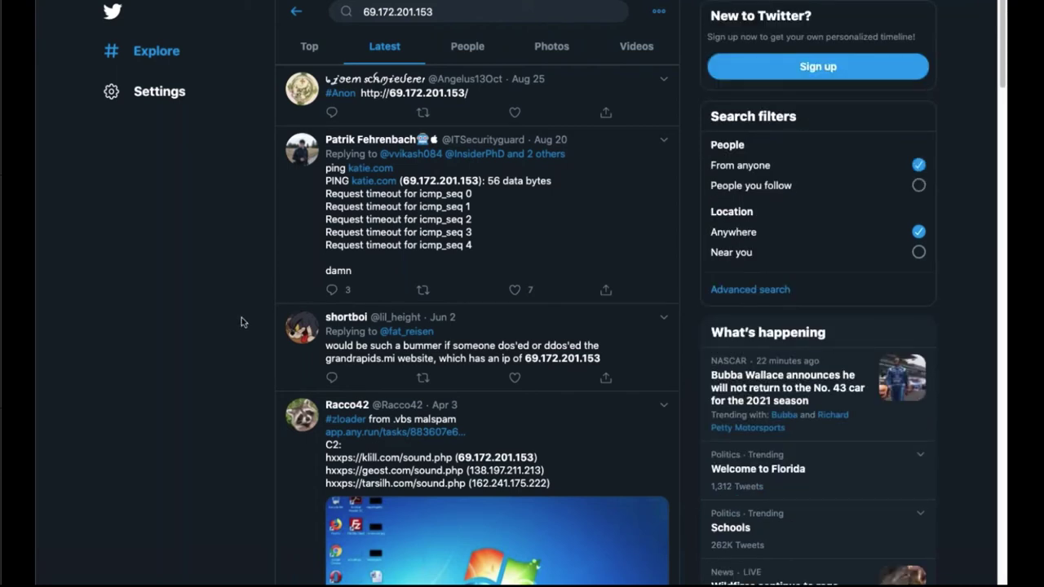
- Switch to Twitter's latest search results for 69.172.201.153 and examine the tweets for malware, phishing and C2 mentions of the IP
scroll(241, 322, "down", 1)
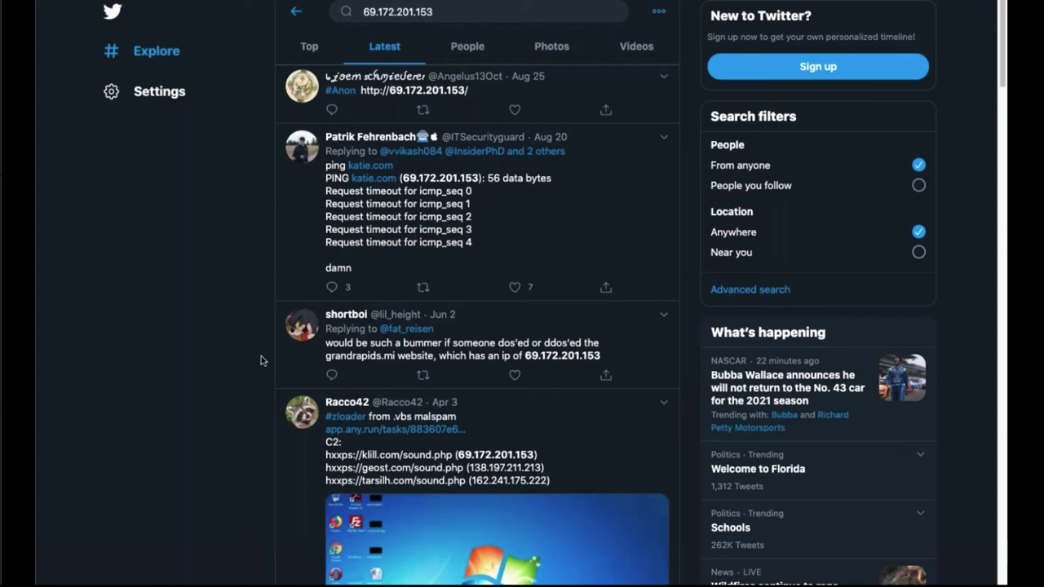
scroll(261, 360, "down", 1)
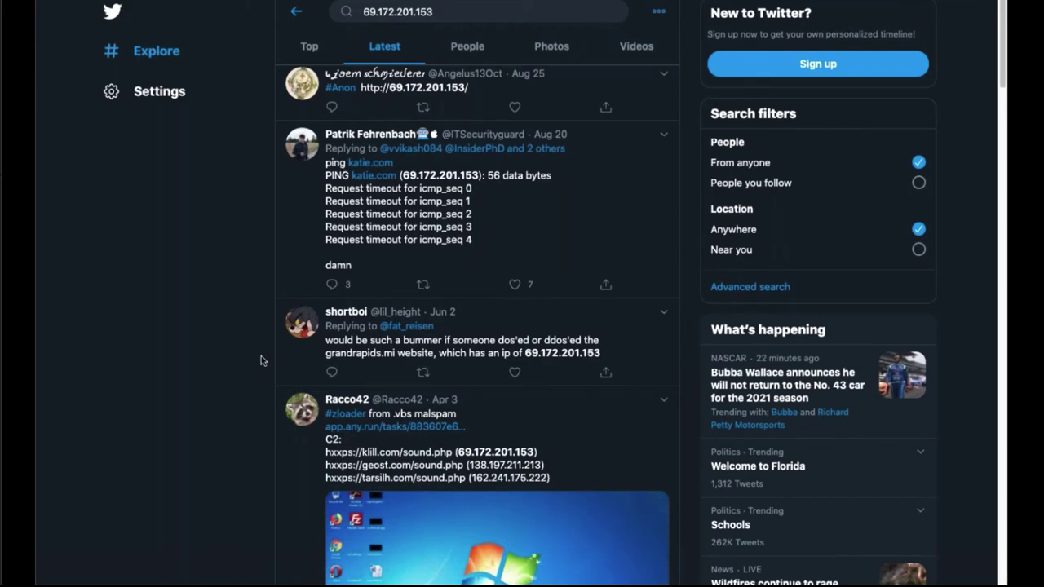
scroll(261, 359, "down", 3)
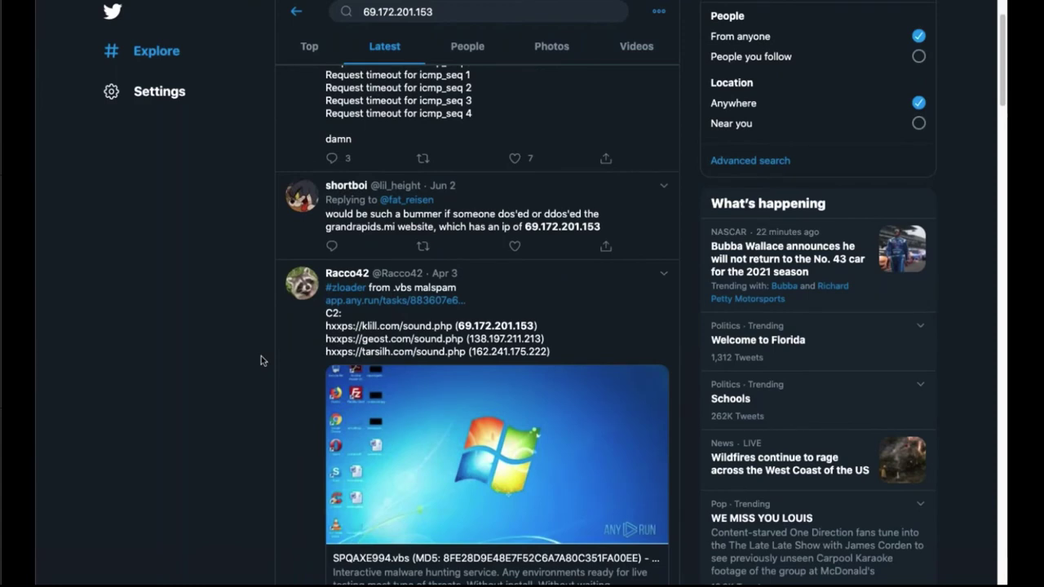
scroll(261, 360, "down", 2)
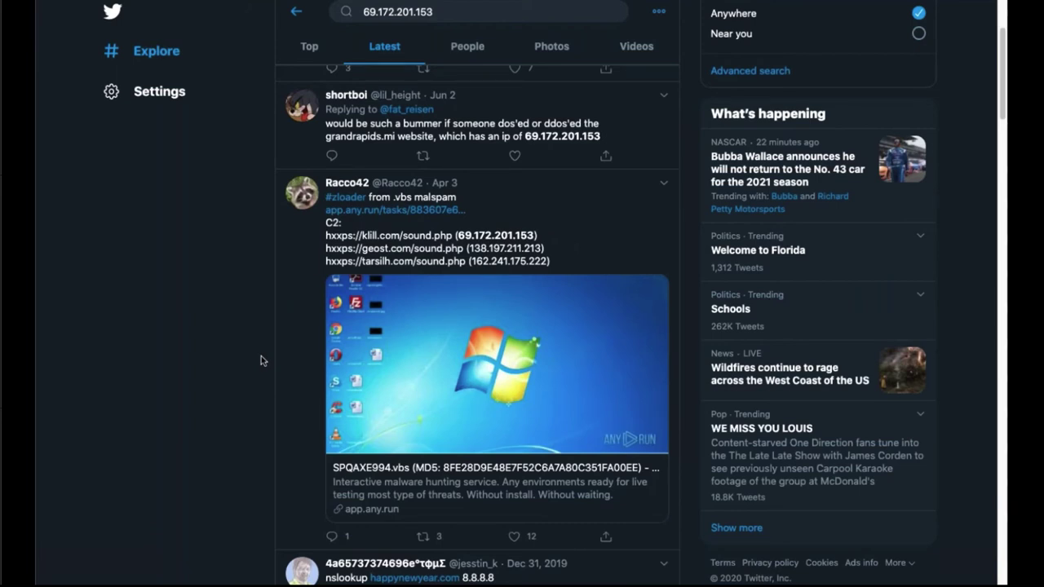
scroll(248, 271, "down", 6)
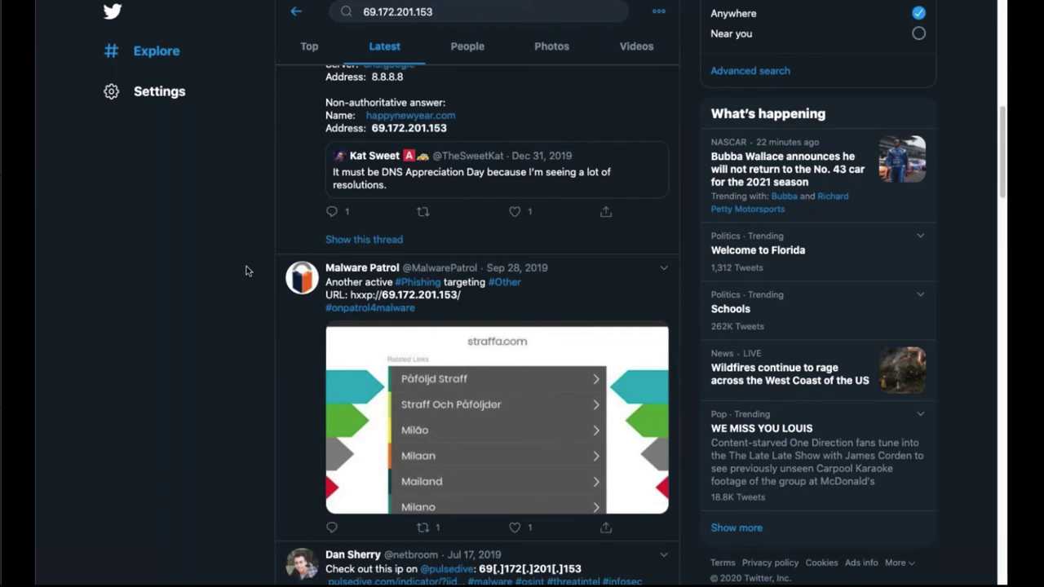
scroll(246, 270, "down", 7)
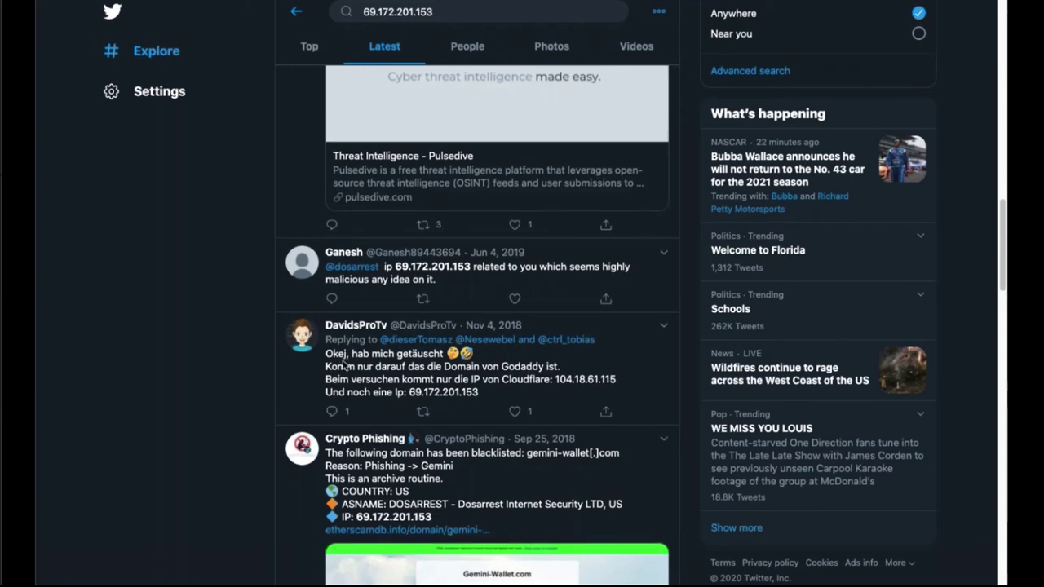
scroll(344, 365, "down", 1)
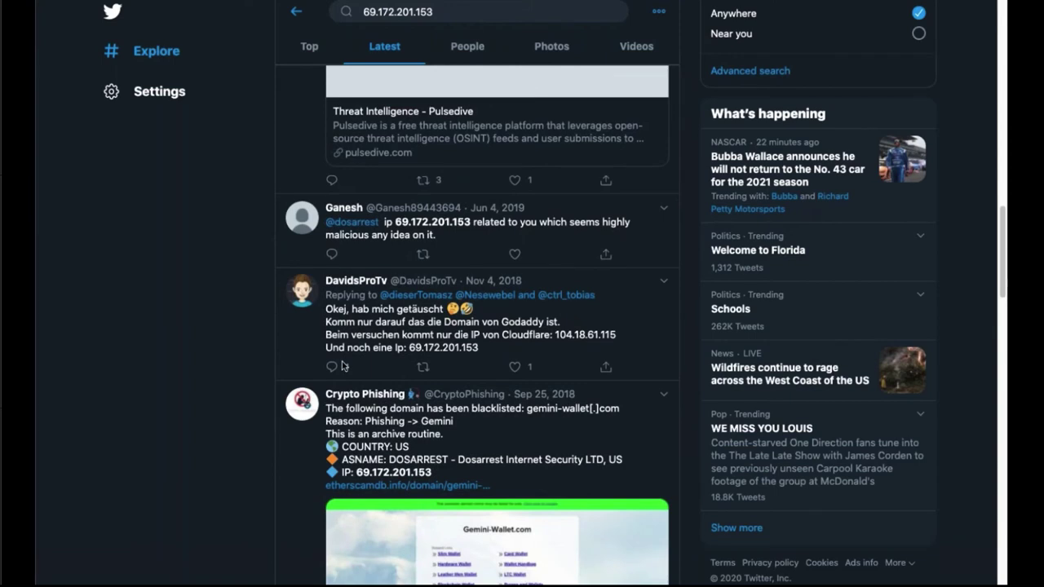
scroll(343, 359, "down", 10)
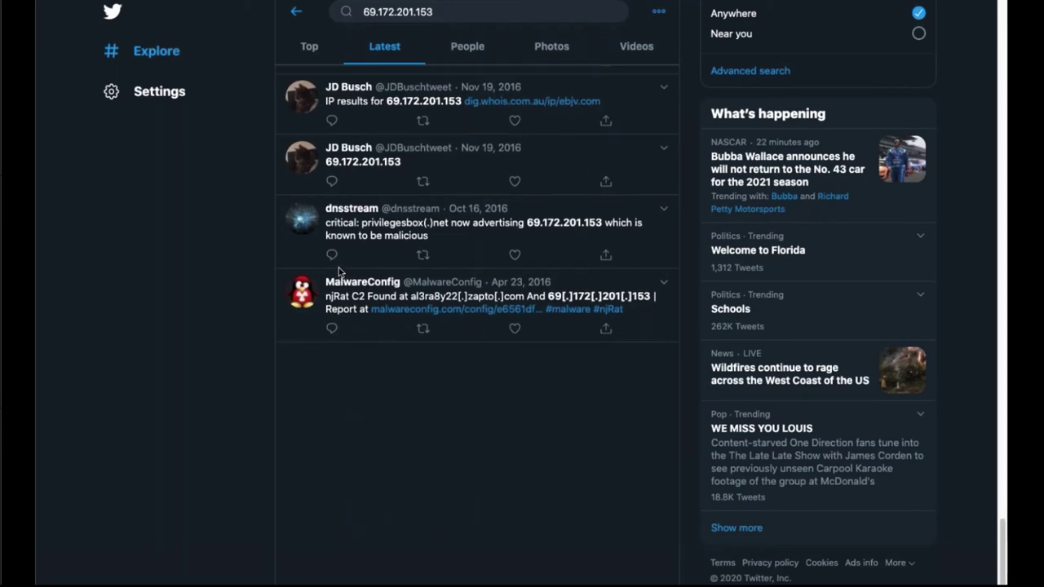
scroll(338, 269, "up", 2)
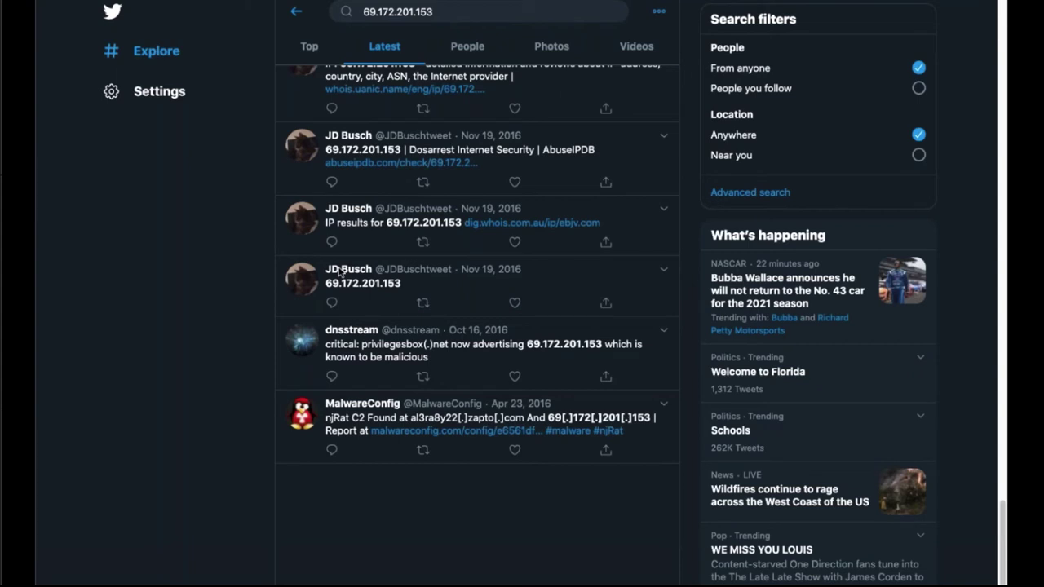
scroll(340, 273, "up", 5)
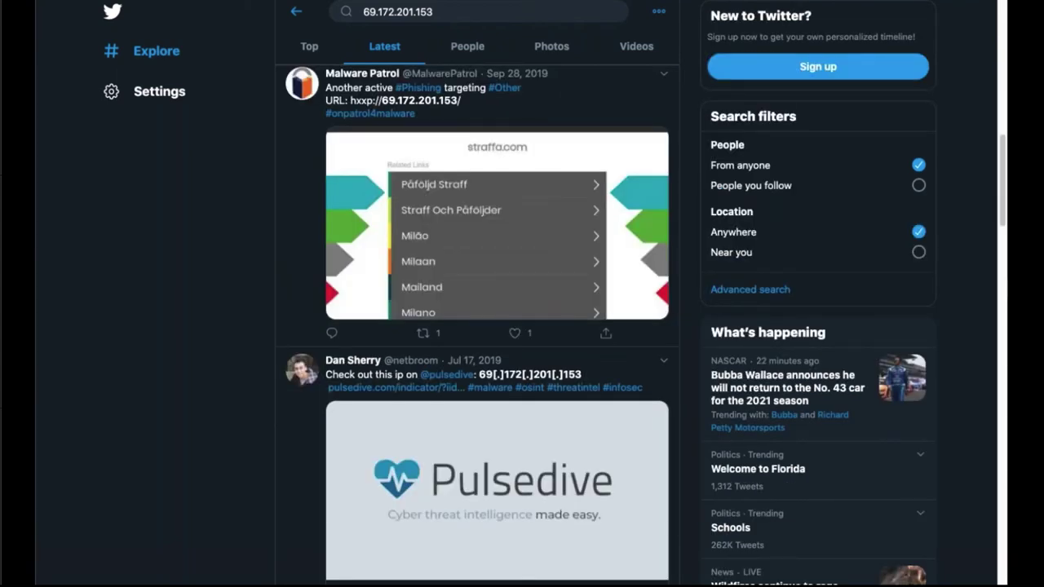